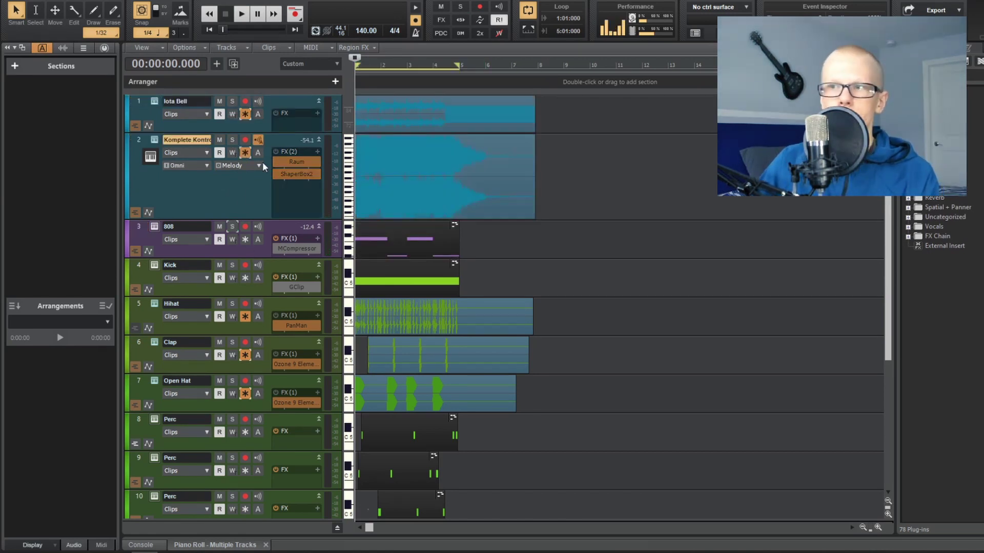
Play the loop and inspect the channel strips of the 808, Kick and Hihat tracks
{"action": "key", "text": "space"}
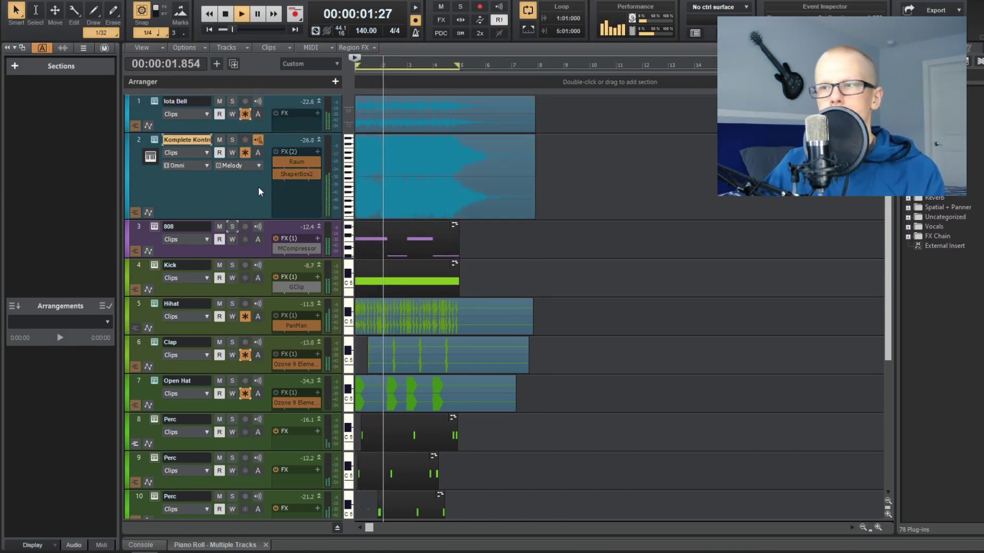
{"action": "left_click", "coordinate": [137, 223]}
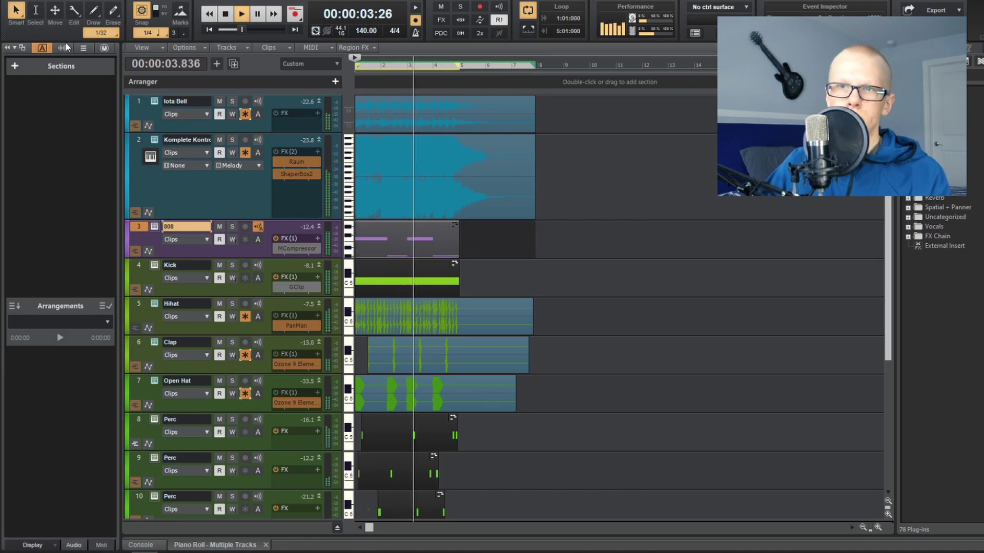
{"action": "left_click", "coordinate": [39, 48]}
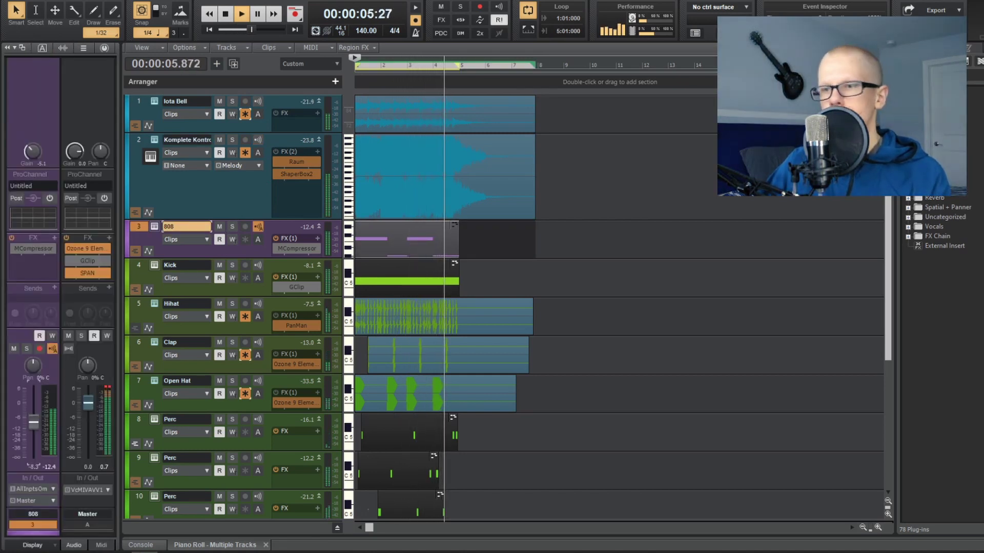
{"action": "left_click", "coordinate": [139, 263]}
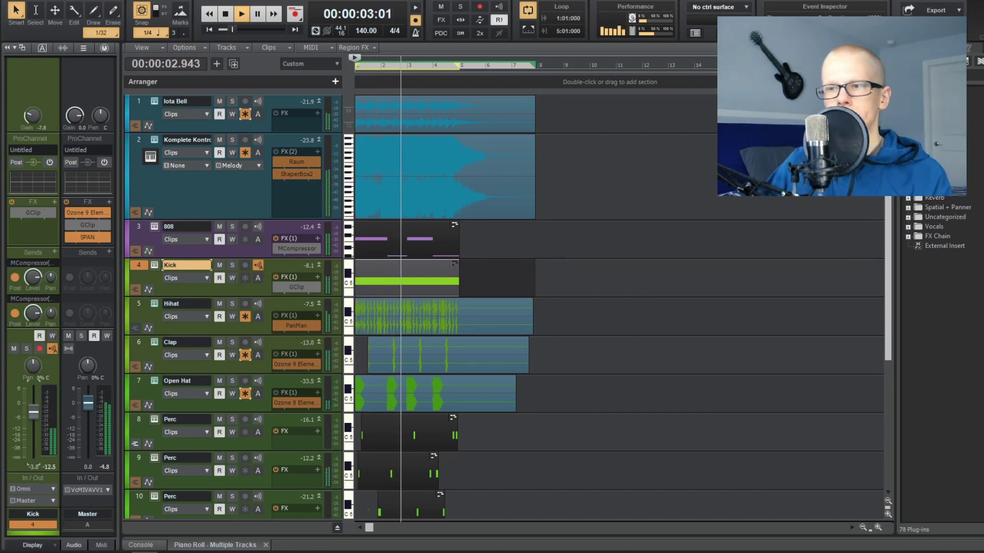
{"action": "left_click", "coordinate": [131, 304]}
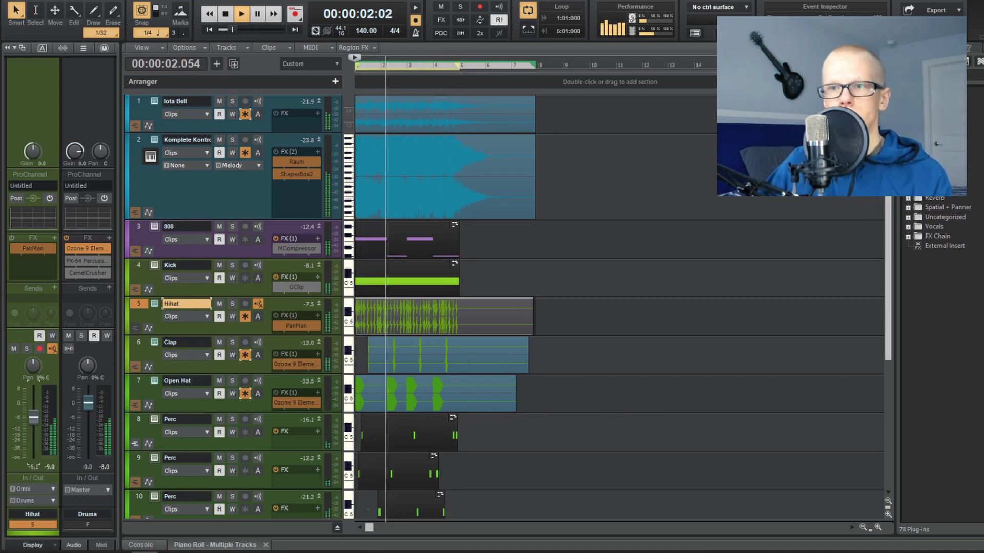
{"action": "scroll", "coordinate": [219, 303], "scroll_direction": "down", "scroll_amount": 4}
{"action": "scroll", "coordinate": [219, 304], "scroll_direction": "up", "scroll_amount": 4}
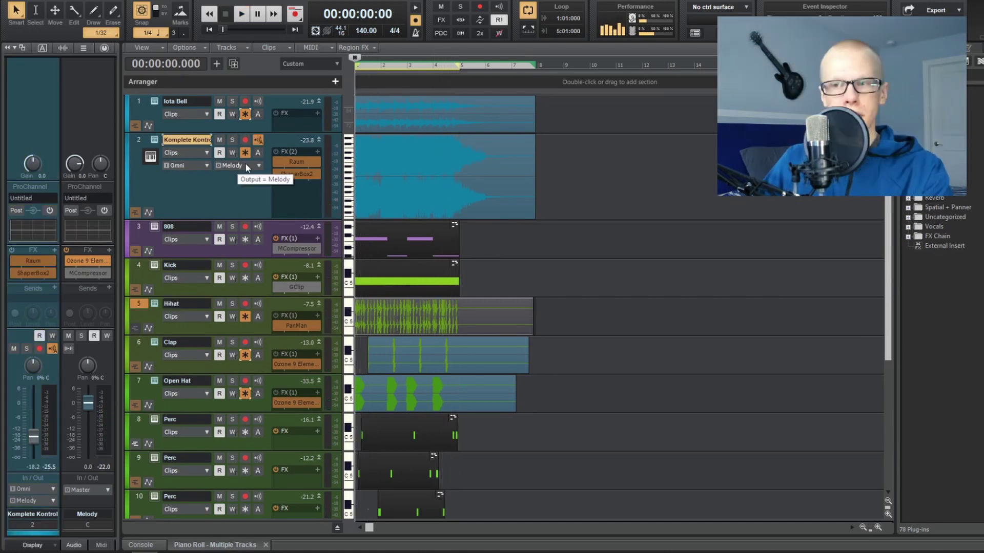
Unfreeze the Komplete Kontrol and Iota Bell tracks and copy their MIDI clips to measure 9
{"action": "left_click", "coordinate": [245, 154]}
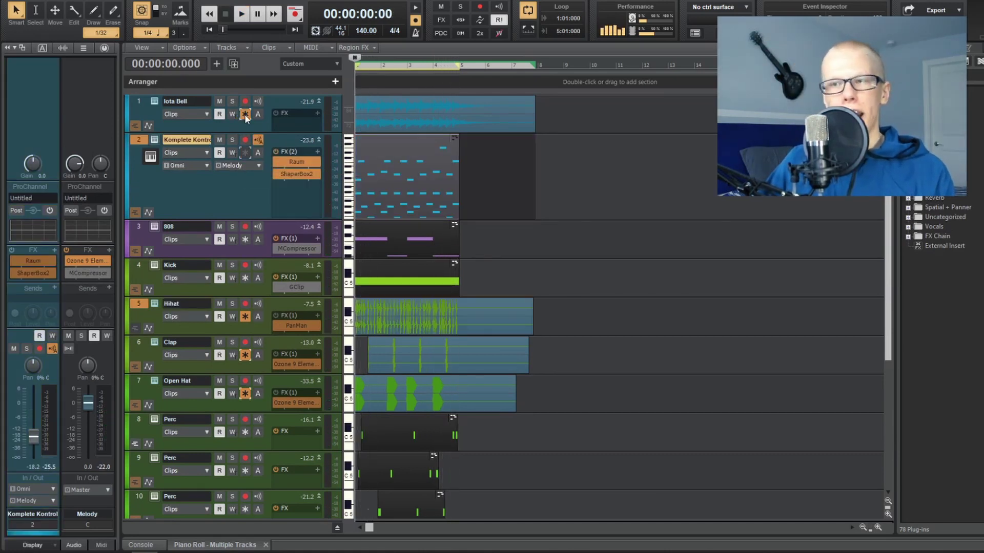
{"action": "left_click", "coordinate": [246, 115]}
{"action": "left_click_drag", "start_coordinate": [492, 178], "coordinate": [583, 123]}
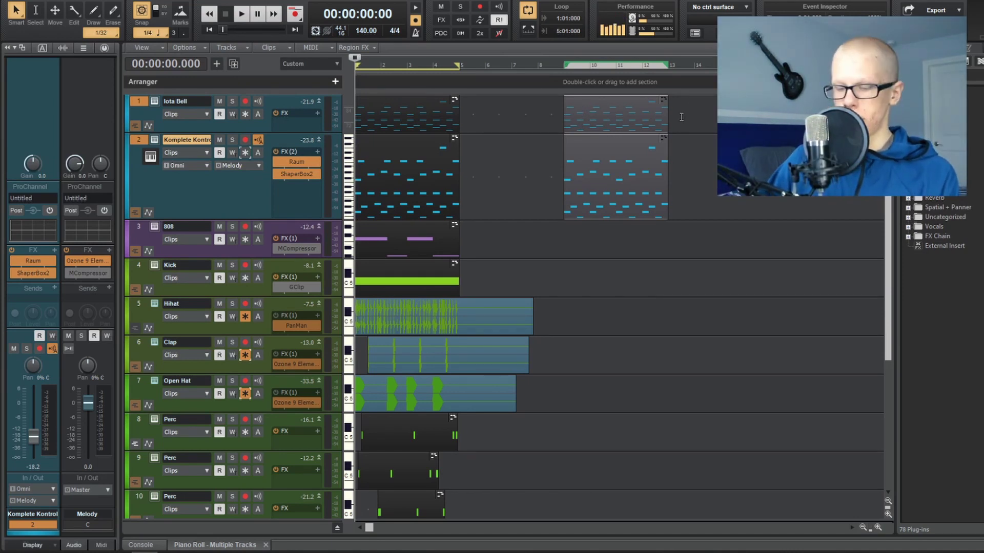
Split the copied Iota Bell and Komplete Kontrol clips at measures 12, 11 and 10
{"action": "left_click", "coordinate": [641, 111]}
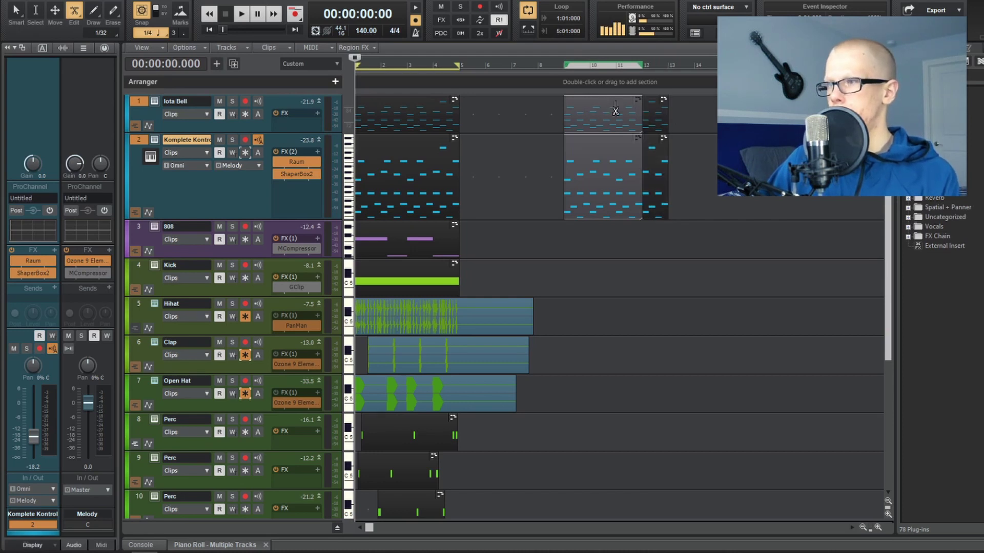
{"action": "left_click", "coordinate": [615, 110]}
{"action": "left_click", "coordinate": [618, 152]}
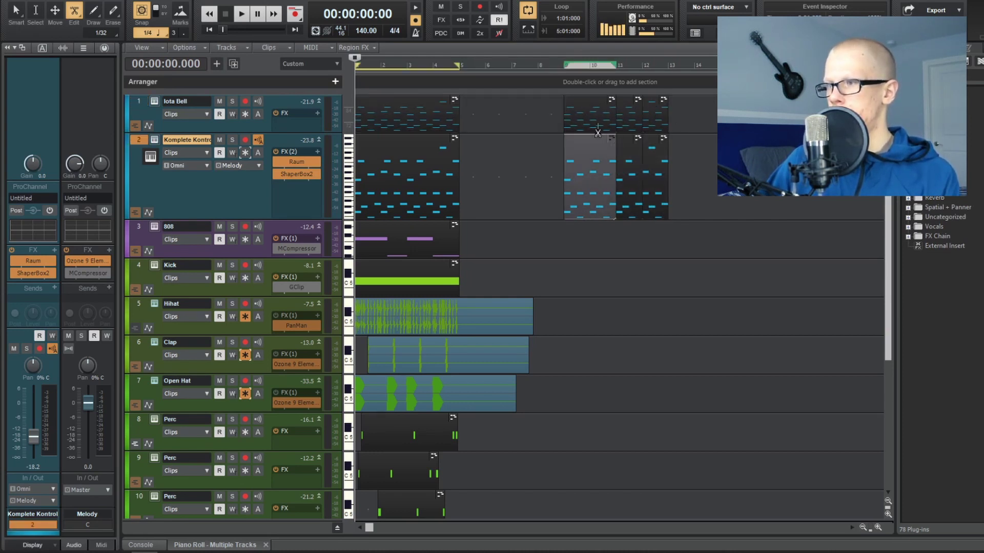
{"action": "left_click", "coordinate": [590, 110]}
{"action": "left_click", "coordinate": [591, 165]}
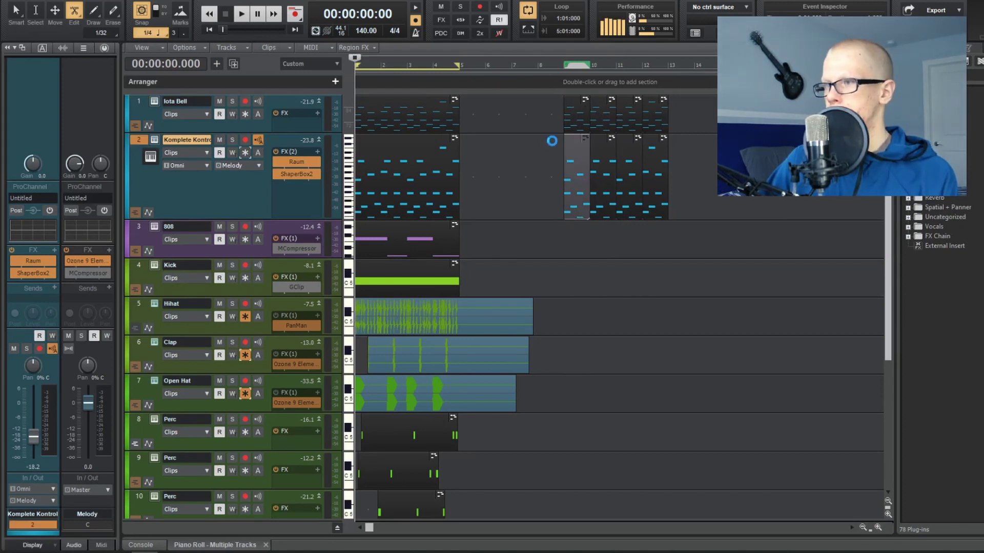
Stretch all the split clips so their notes run at half speed, and trim the last pair to end at measure 13
{"action": "left_click", "coordinate": [509, 128]}
{"action": "left_click_drag", "start_coordinate": [727, 211], "coordinate": [537, 88]}
{"action": "middle_click", "coordinate": [552, 125]}
{"action": "left_click", "coordinate": [489, 104]}
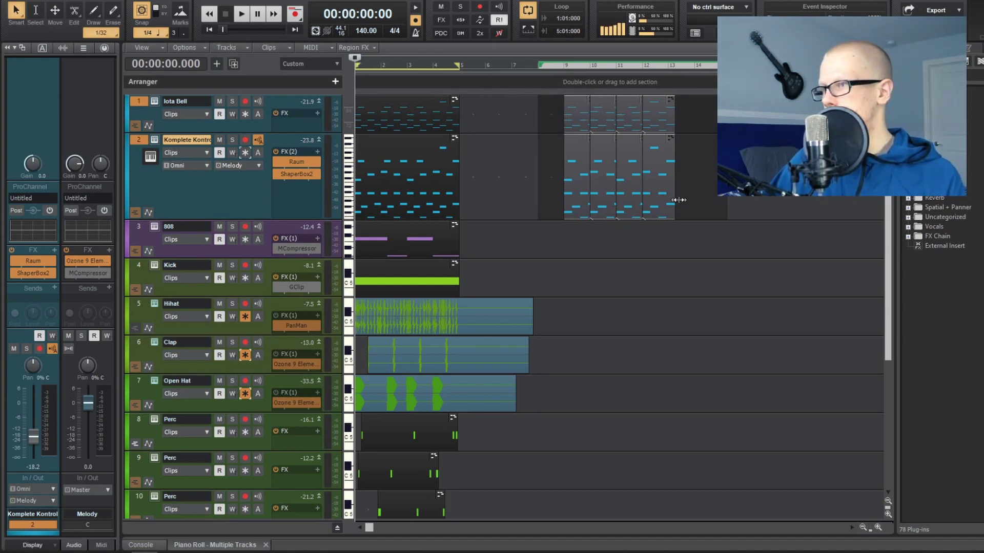
{"action": "left_click_drag", "start_coordinate": [675, 200], "coordinate": [688, 200]}
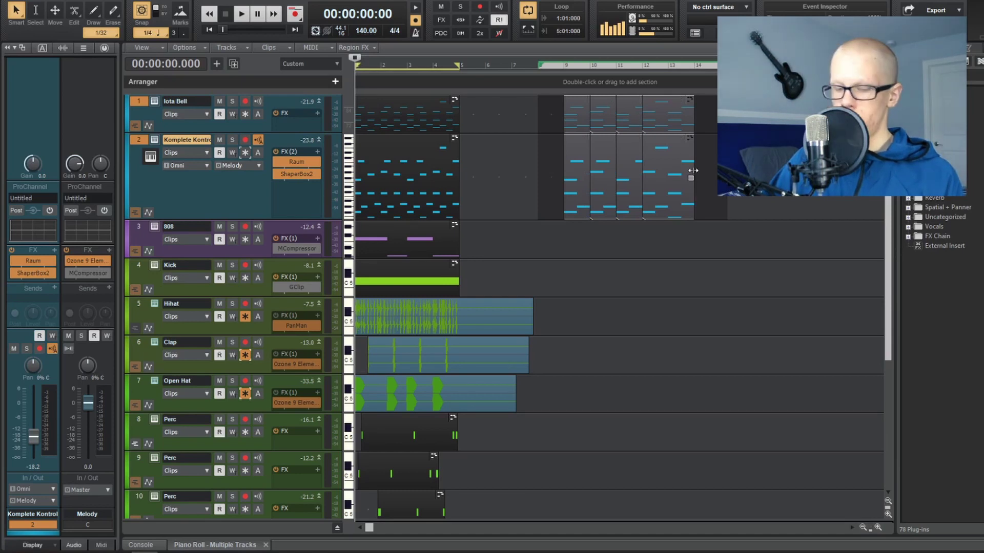
{"action": "left_click_drag", "start_coordinate": [682, 164], "coordinate": [668, 163]}
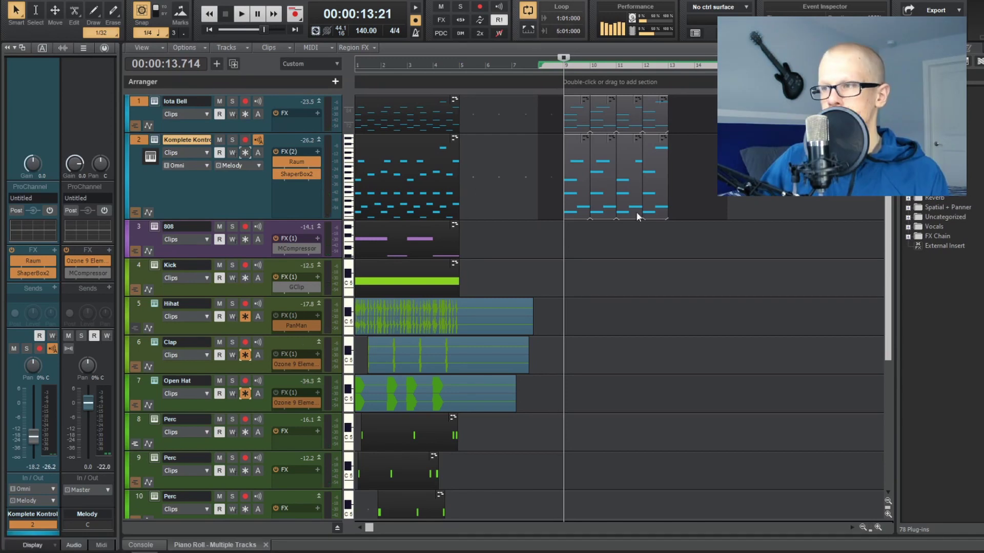
Audition the stretched clips, and solo the Iota Bell and Komplete Kontrol tracks for playback from the project start
{"action": "key", "text": "space"}
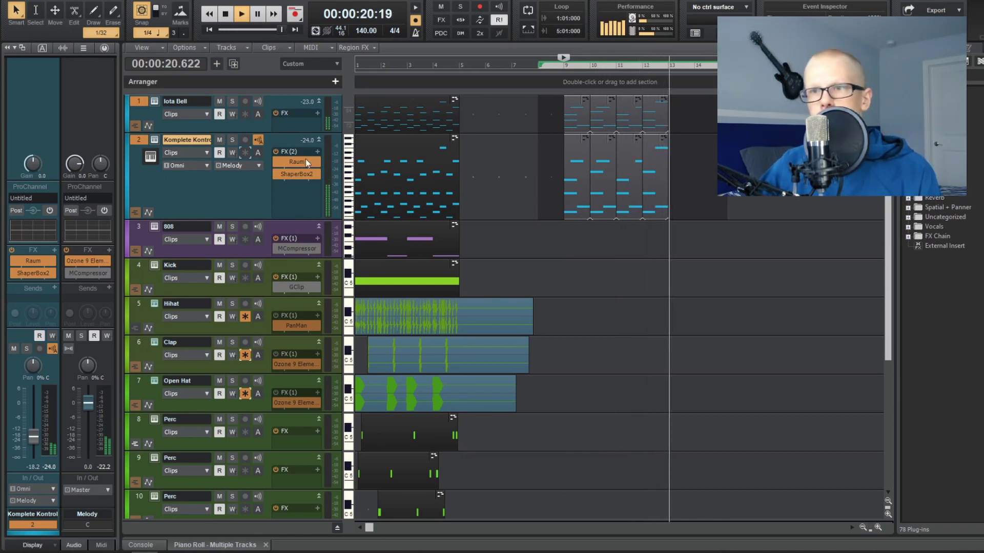
{"action": "key", "text": "space"}
{"action": "left_click", "coordinate": [232, 101]}
{"action": "key", "text": "w"}
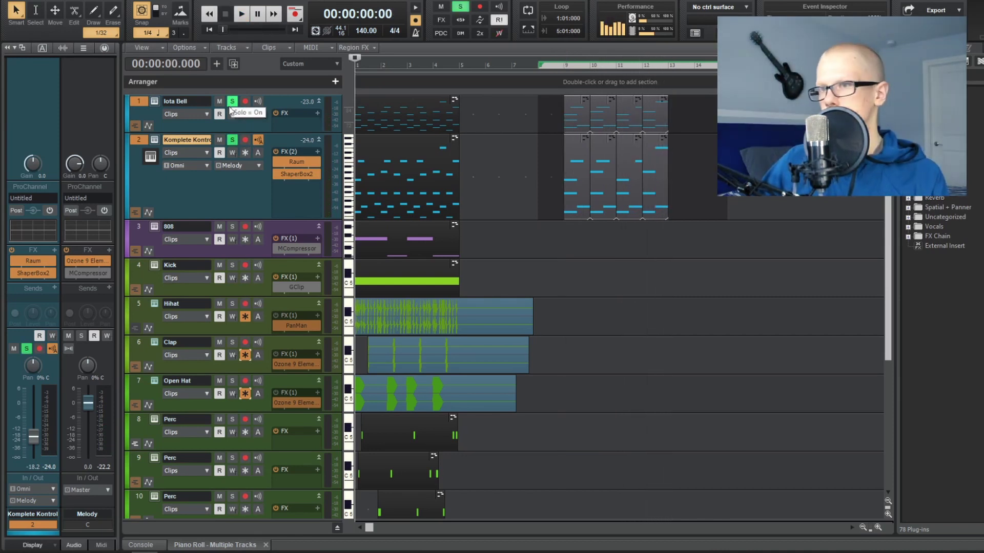
{"action": "key", "text": "space"}
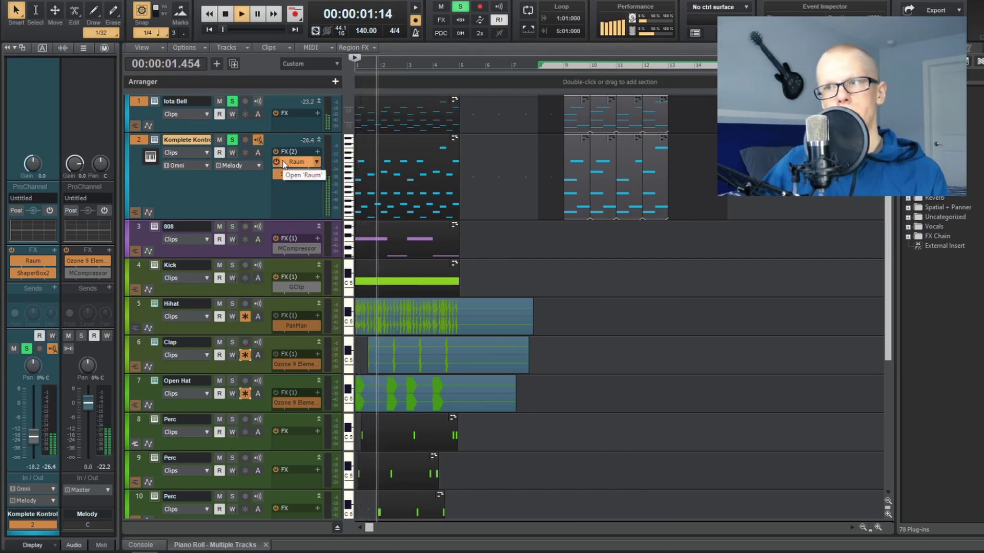
{"action": "left_click_drag", "start_coordinate": [579, 102], "coordinate": [467, 106]}
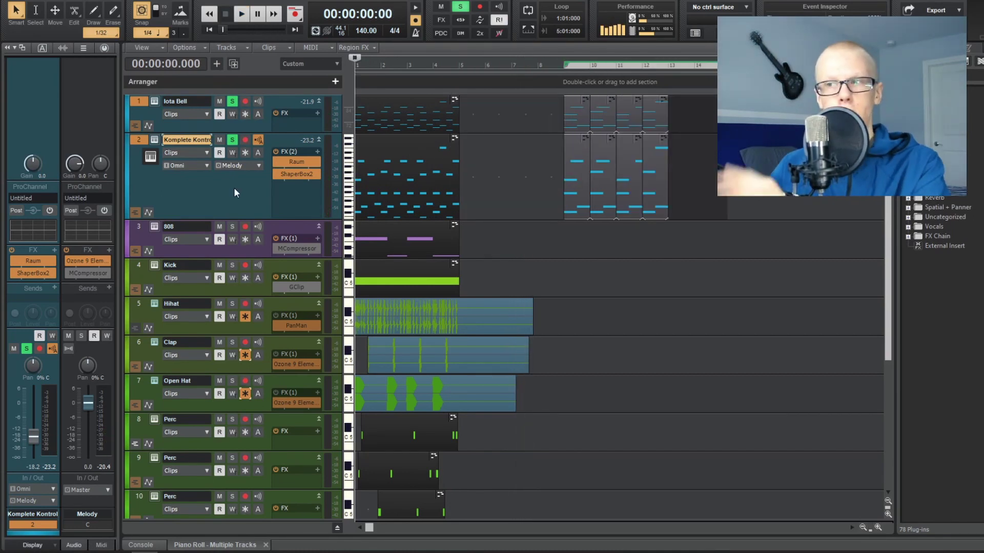
Solo the 808 track and play it together with the two melody tracks
{"action": "key", "text": "space"}
{"action": "left_click", "coordinate": [232, 226]}
{"action": "left_click", "coordinate": [144, 225]}
{"action": "left_click", "coordinate": [208, 206]}
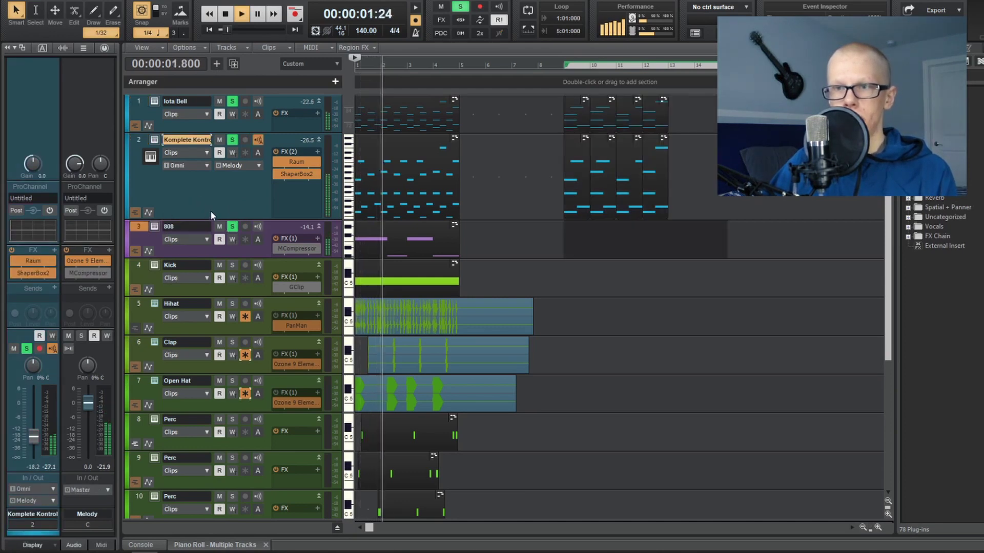
Inspect the Kick track's compressor sends and open the MCompressor side-chain settings on the Melody bus during playback
{"action": "left_click", "coordinate": [139, 266]}
{"action": "left_click", "coordinate": [11, 266]}
{"action": "key", "text": "space"}
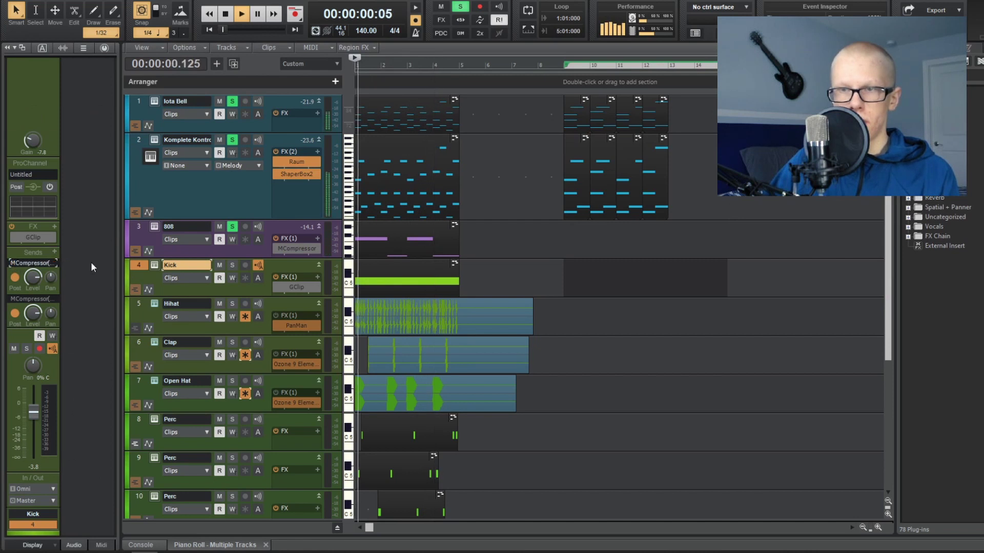
{"action": "left_click", "coordinate": [155, 183]}
{"action": "double_click", "coordinate": [84, 275]}
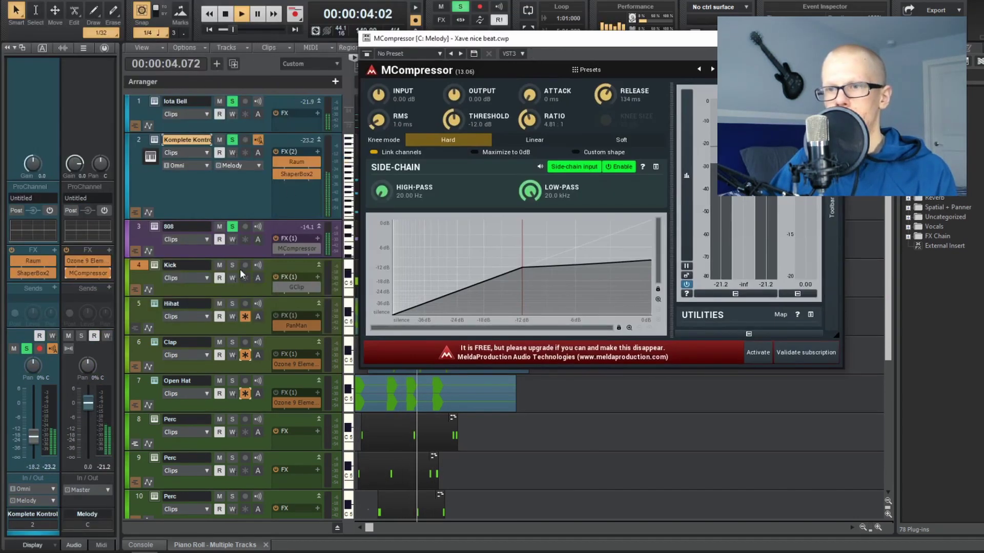
Solo the Kick track and play it together with the melody tracks and the 808
{"action": "left_click", "coordinate": [232, 266]}
{"action": "key", "text": "space"}
{"action": "key", "text": "space"}
{"action": "mouse_move", "coordinate": [454, 121]}
{"action": "left_mouse_down"}
{"action": "mouse_move", "coordinate": [454, 145]}
{"action": "mouse_move", "coordinate": [453, 135]}
{"action": "left_mouse_up"}
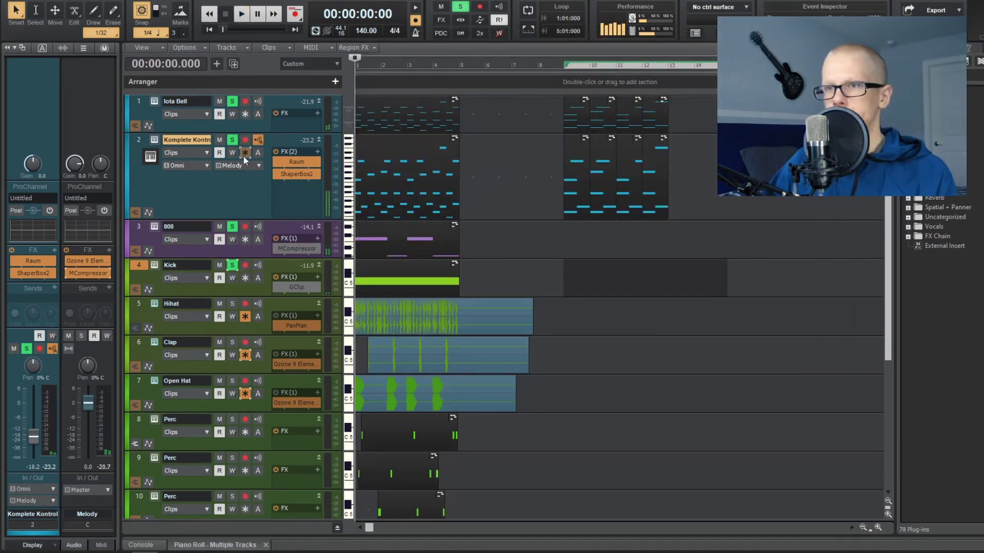
{"action": "key", "text": "space"}
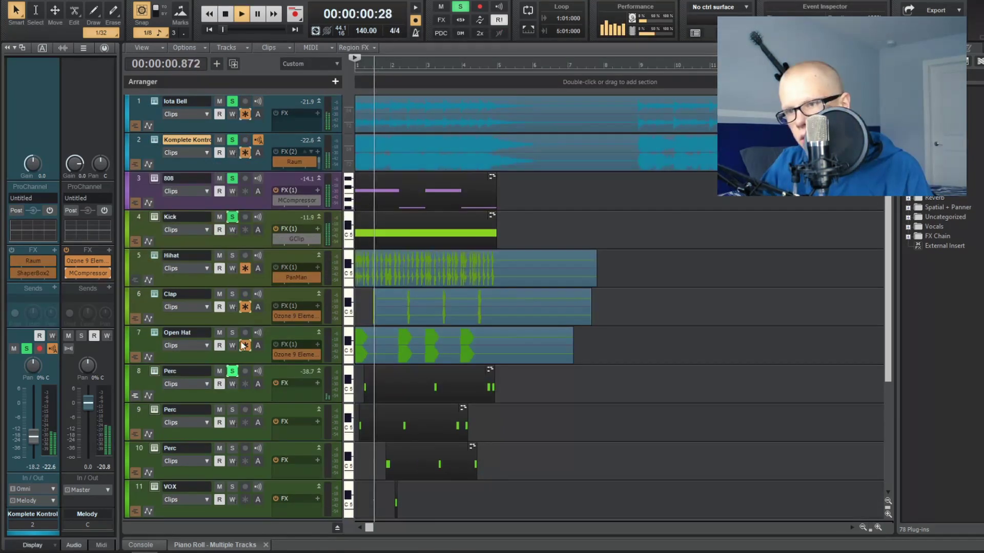
Solo the Clap track, and lower the volume of the Perc track in row 8
{"action": "left_click", "coordinate": [232, 294]}
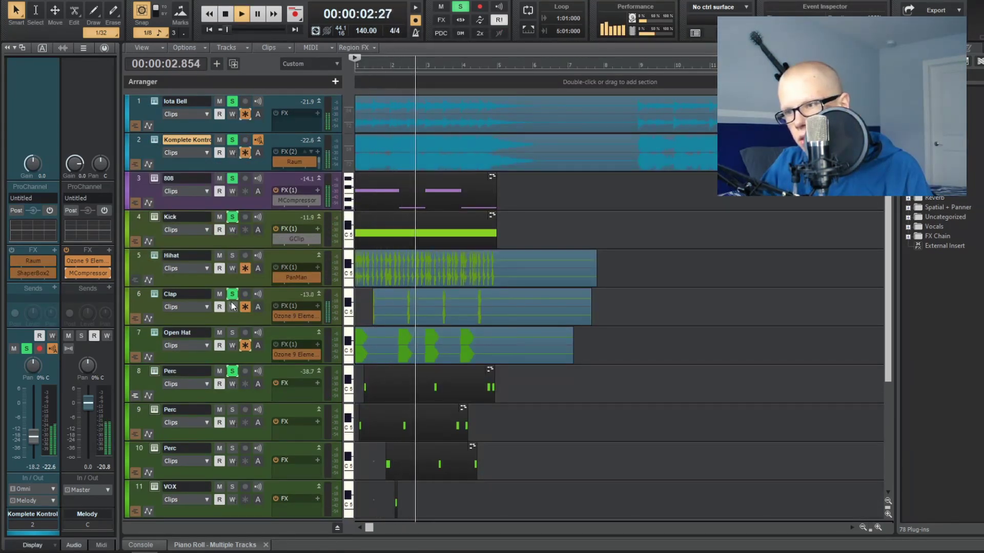
{"action": "left_click", "coordinate": [136, 295]}
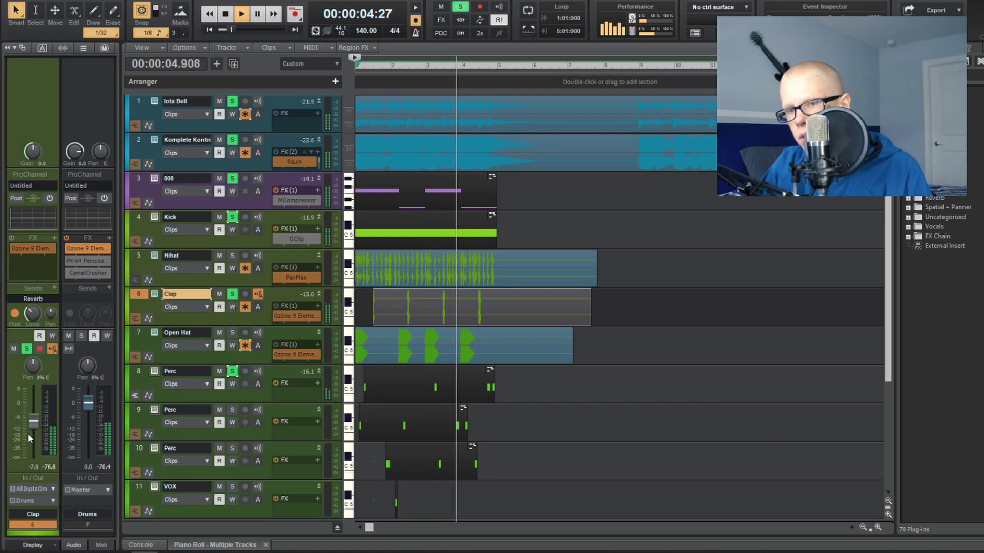
{"action": "left_click", "coordinate": [136, 373]}
{"action": "left_click_drag", "start_coordinate": [33, 403], "coordinate": [33, 418]}
Solo the Open Hat track and lower its volume
{"action": "left_click", "coordinate": [232, 333]}
{"action": "left_click", "coordinate": [139, 334]}
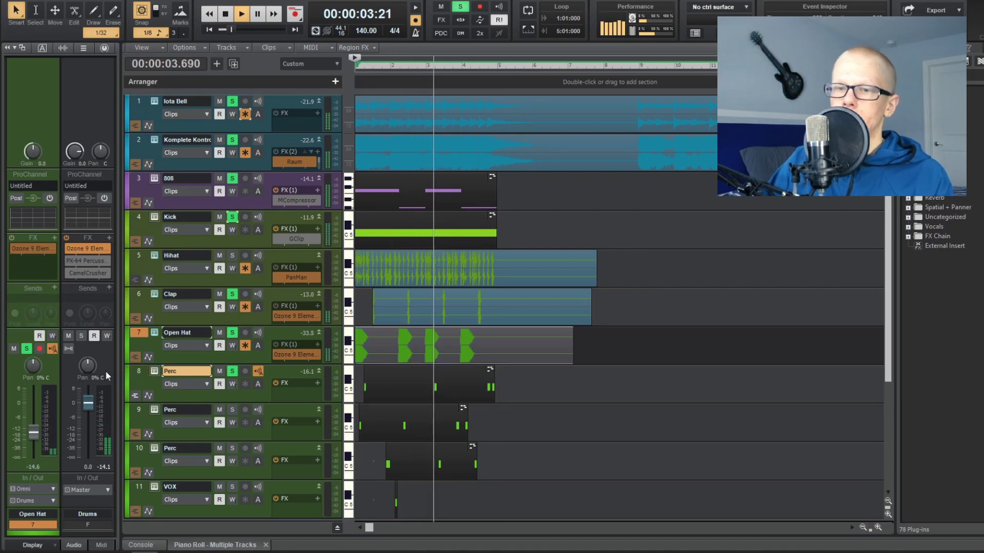
{"action": "left_click_drag", "start_coordinate": [33, 434], "coordinate": [33, 453]}
Solo the Hihat track and lower its volume to about -11.5 dB
{"action": "left_click", "coordinate": [232, 256]}
{"action": "left_click", "coordinate": [134, 258]}
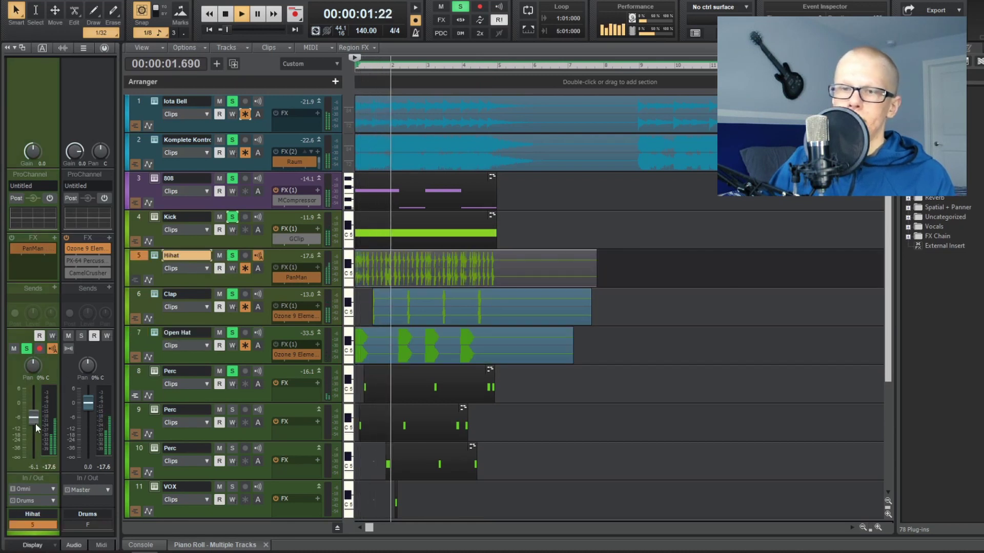
{"action": "left_click_drag", "start_coordinate": [35, 423], "coordinate": [35, 435]}
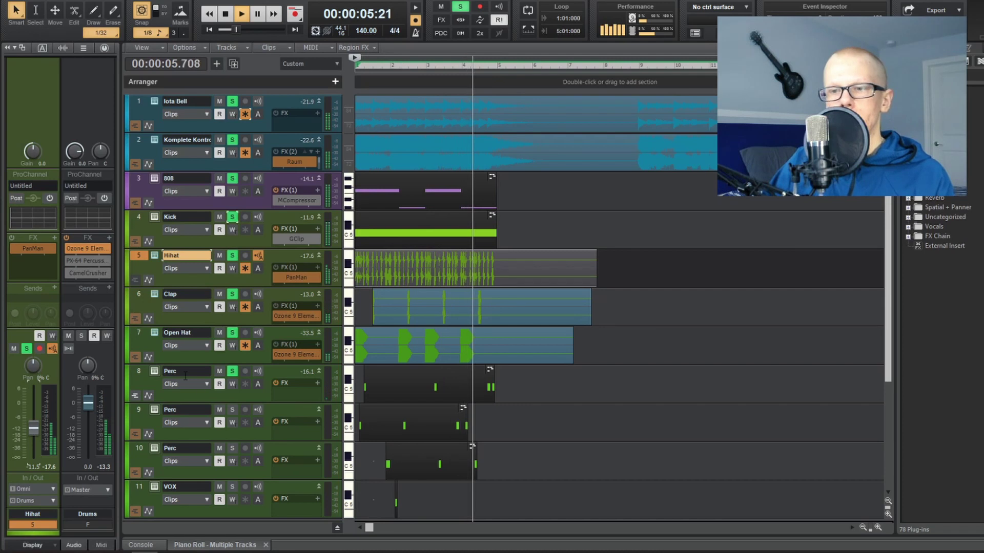
Solo the Perc track in row 9, stop playback and save the project
{"action": "left_click", "coordinate": [232, 409]}
{"action": "key", "text": "space"}
{"action": "key", "text": "ctrl+s"}
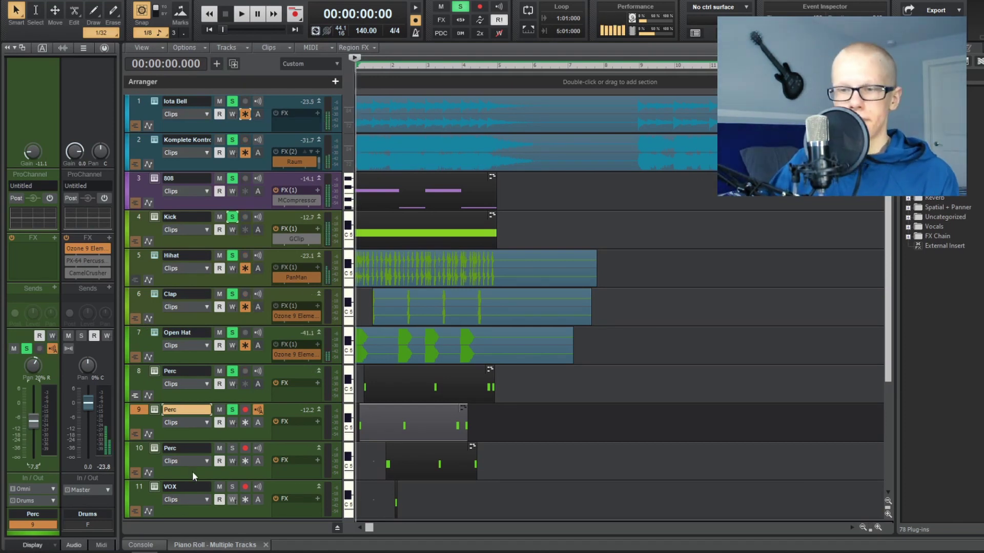
Resume playback and solo the Perc track in row 10 and the VOX track, viewing their channel strips
{"action": "key", "text": "space"}
{"action": "left_click", "coordinate": [232, 448]}
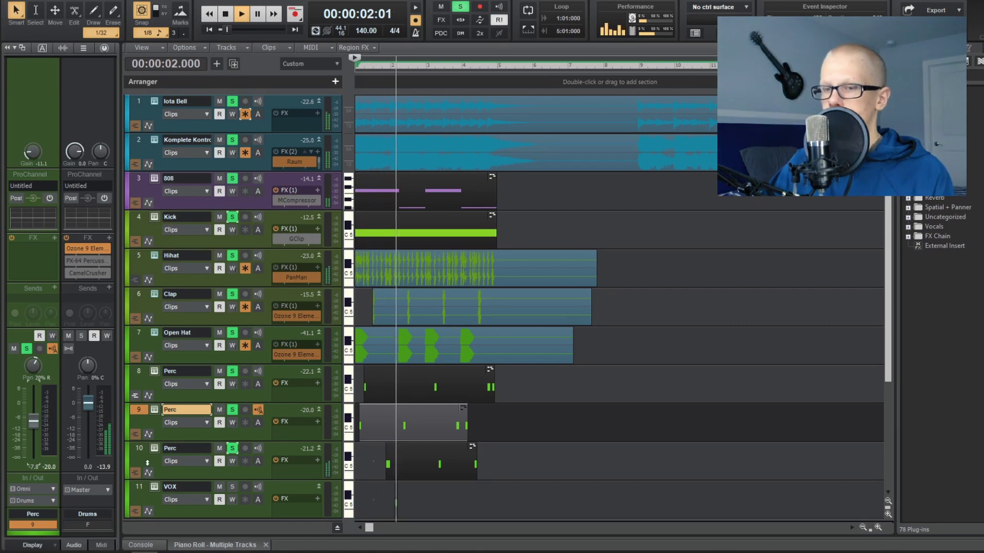
{"action": "left_click", "coordinate": [138, 445]}
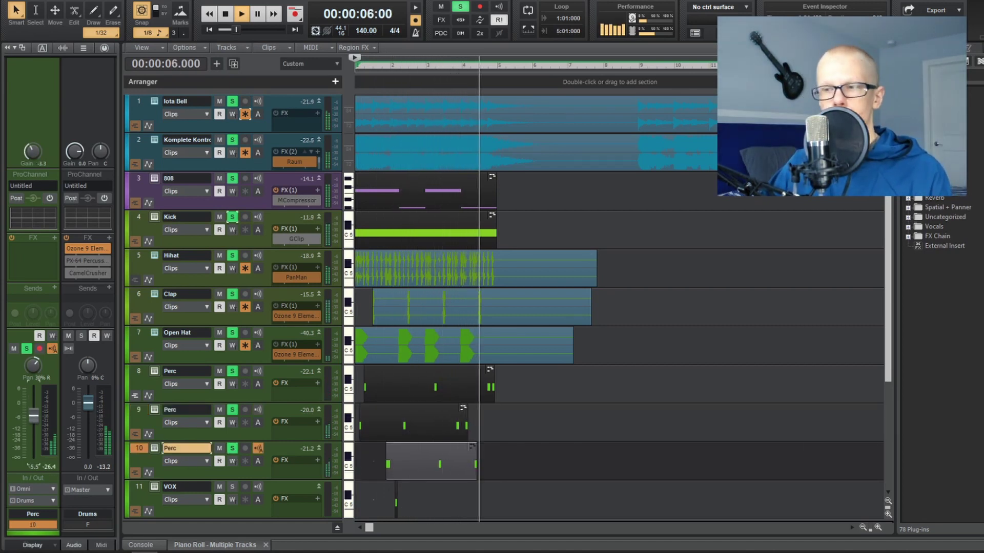
{"action": "left_click", "coordinate": [232, 486]}
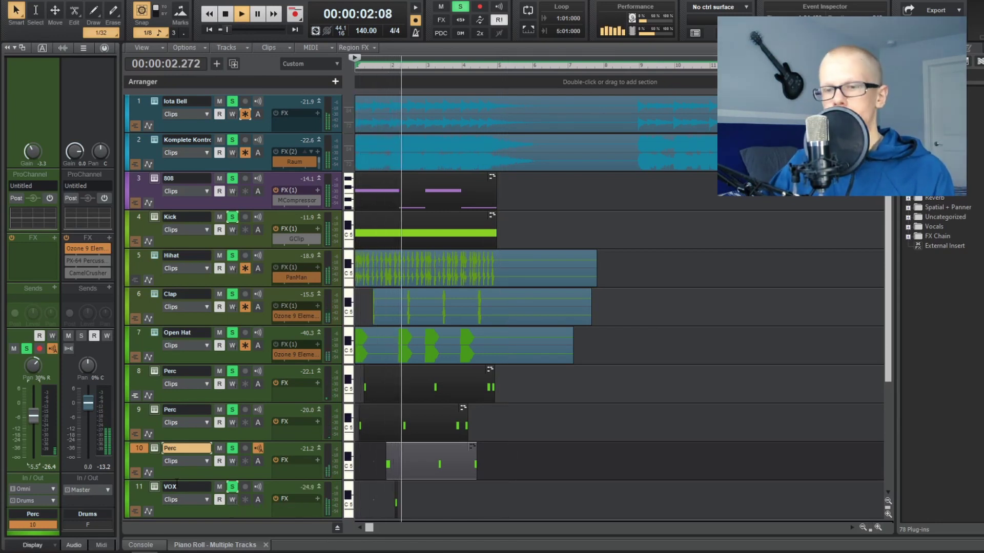
{"action": "left_click", "coordinate": [144, 488]}
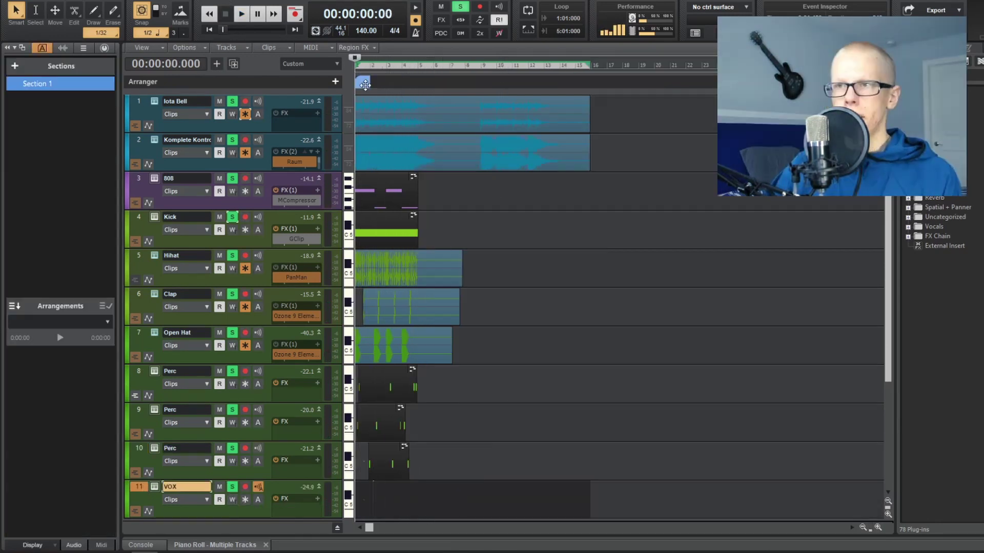
Extend the arranger section to cover measures 1 through 4 and rename it "drop"
{"action": "left_click_drag", "start_coordinate": [369, 82], "coordinate": [418, 82]}
{"action": "double_click", "coordinate": [397, 81]}
{"action": "right_click", "coordinate": [396, 81]}
{"action": "left_click", "coordinate": [420, 149]}
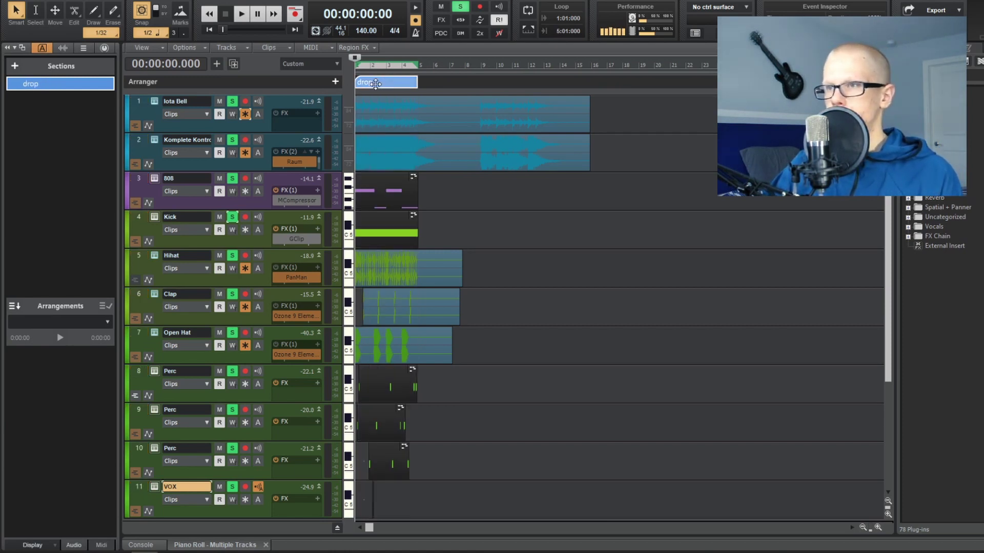
Copy the "drop" section with all its clips to measure 16
{"action": "left_click_drag", "start_coordinate": [580, 78], "coordinate": [613, 82]}
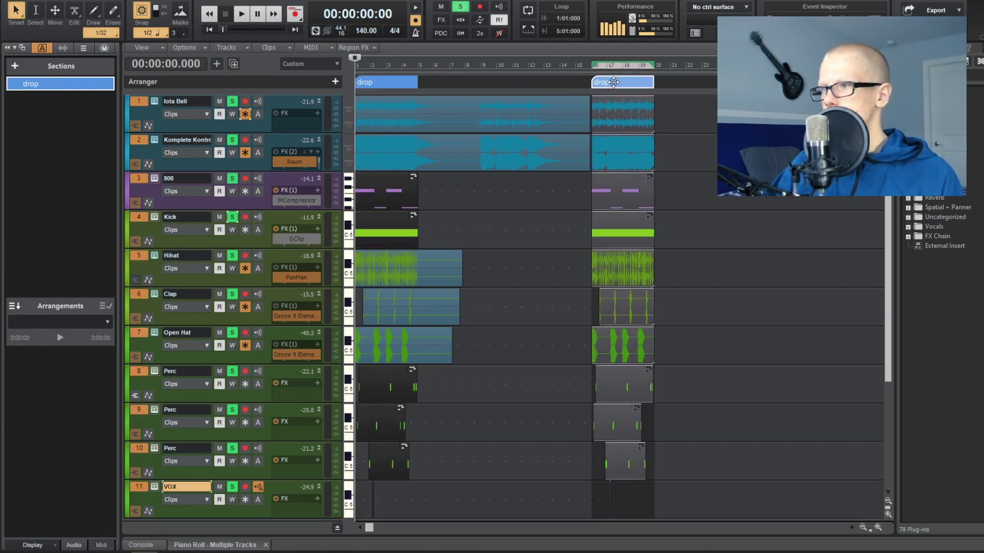
Rename the copied section at measure 16 "drop high"
{"action": "right_click", "coordinate": [614, 82]}
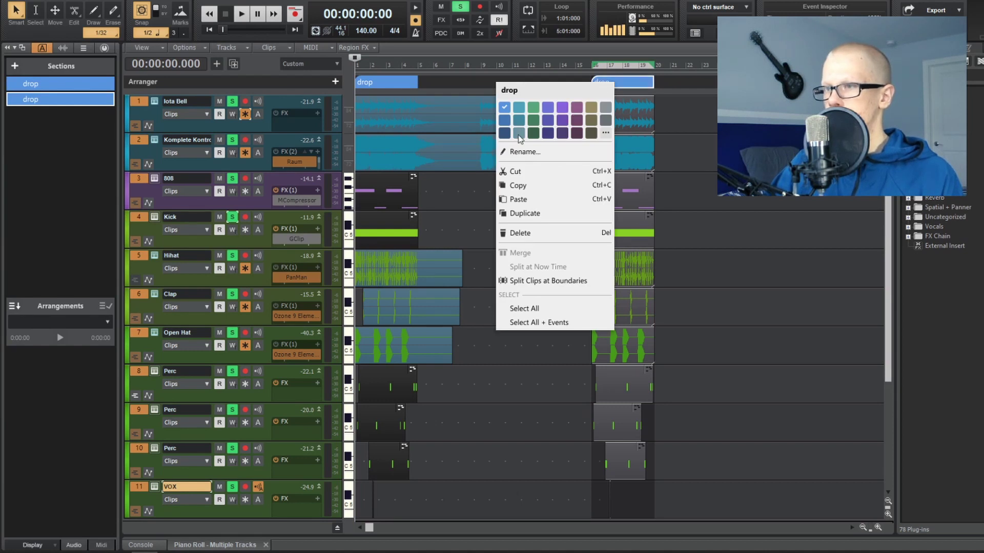
{"action": "left_click", "coordinate": [518, 152]}
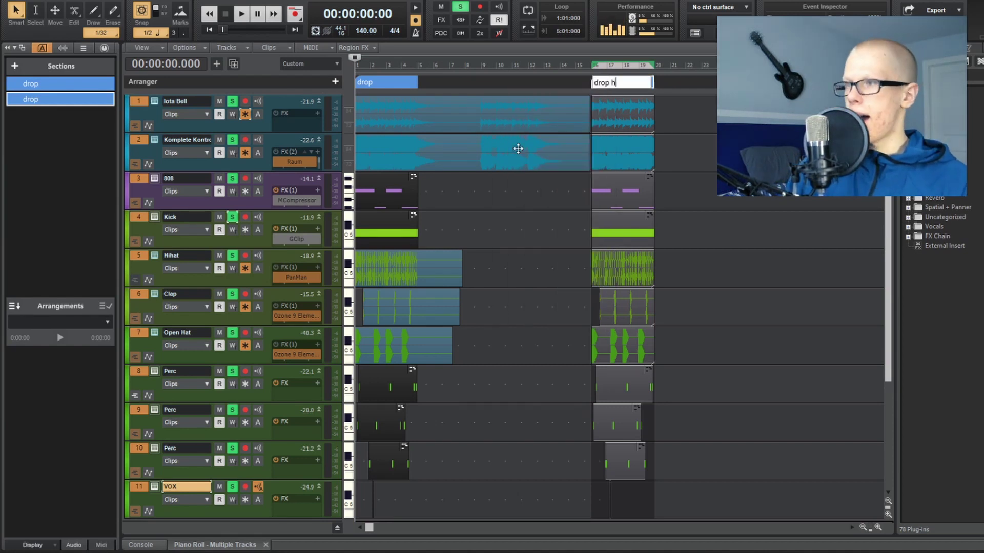
{"action": "key", "text": "Return"}
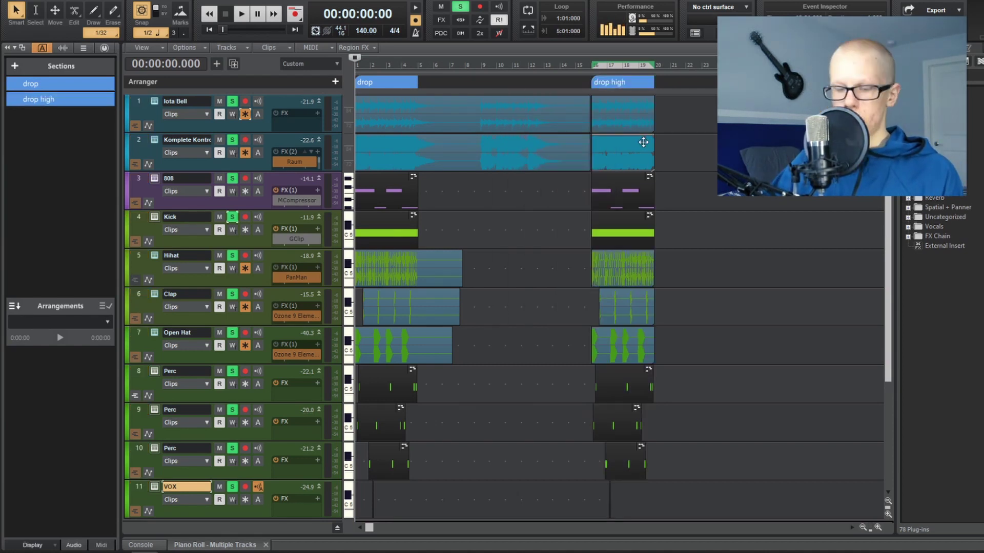
Transpose the melody clips in "drop high" by 12, including audio with the Radius Mix-Advanced type, and play the section back
{"action": "key", "text": "shift+t"}
{"action": "left_click", "coordinate": [570, 275]}
{"action": "left_click", "coordinate": [517, 310]}
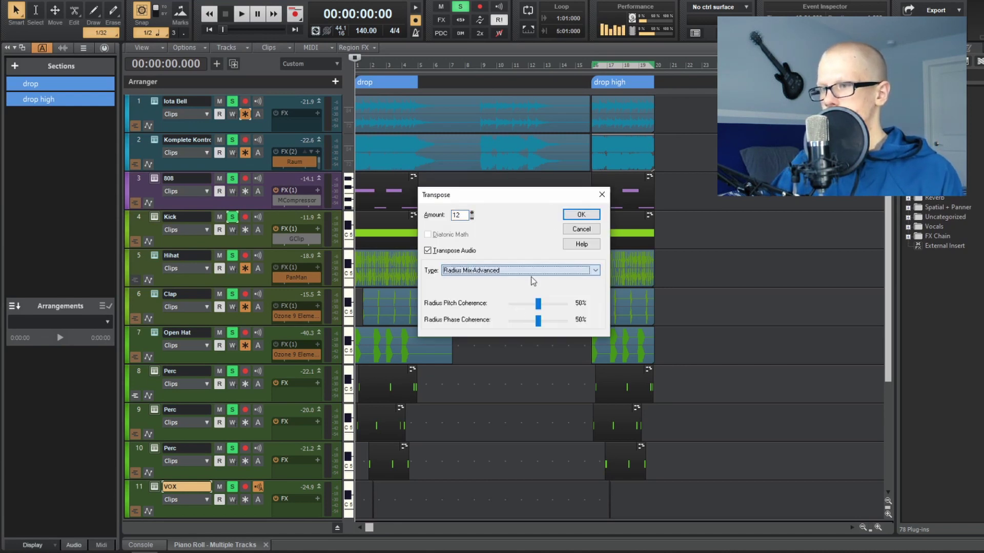
{"action": "left_click", "coordinate": [576, 221]}
{"action": "key", "text": "space"}
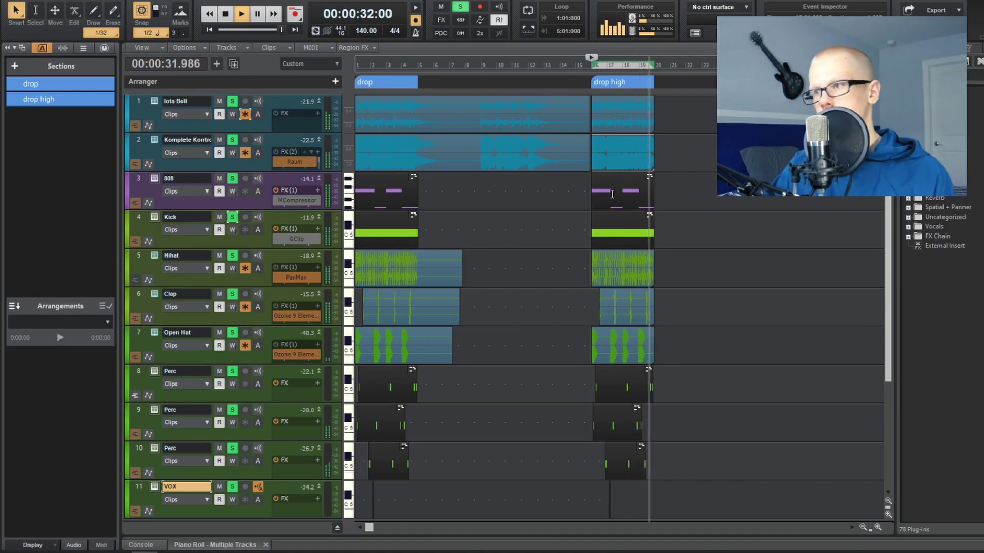
{"action": "key", "text": "space"}
Copy the "drop" section with its clips to a spot after "drop high" and rename the copy "verse"
{"action": "left_click_drag", "start_coordinate": [386, 89], "coordinate": [602, 93]}
{"action": "left_click_drag", "start_coordinate": [705, 74], "coordinate": [707, 77]}
{"action": "right_click", "coordinate": [707, 79]}
{"action": "left_click", "coordinate": [684, 150]}
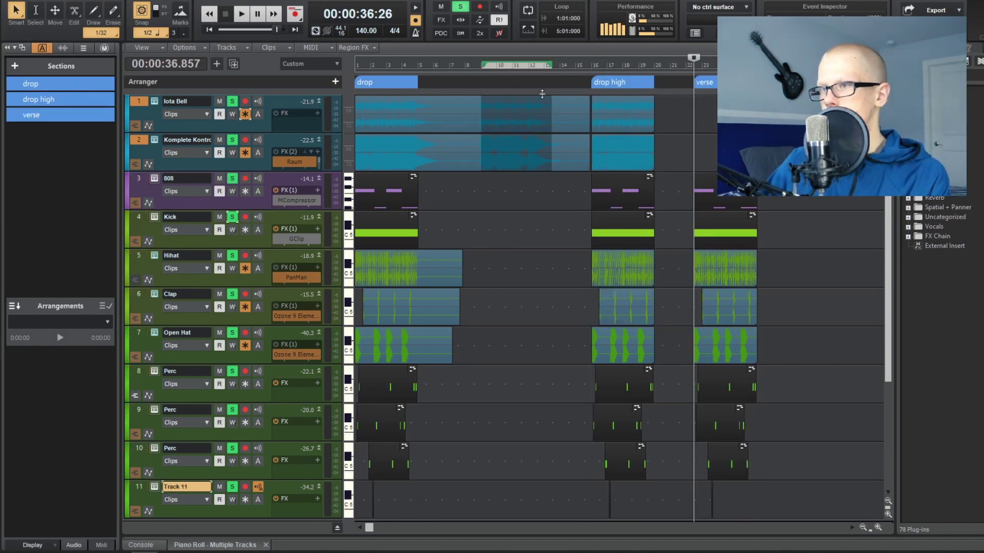
Move the half-time melody clips into the "verse" section, delete its Kick clip and play it back
{"action": "left_click_drag", "start_coordinate": [508, 102], "coordinate": [704, 88]}
{"action": "left_click", "coordinate": [715, 221]}
{"action": "key", "text": "Delete"}
{"action": "key", "text": "space"}
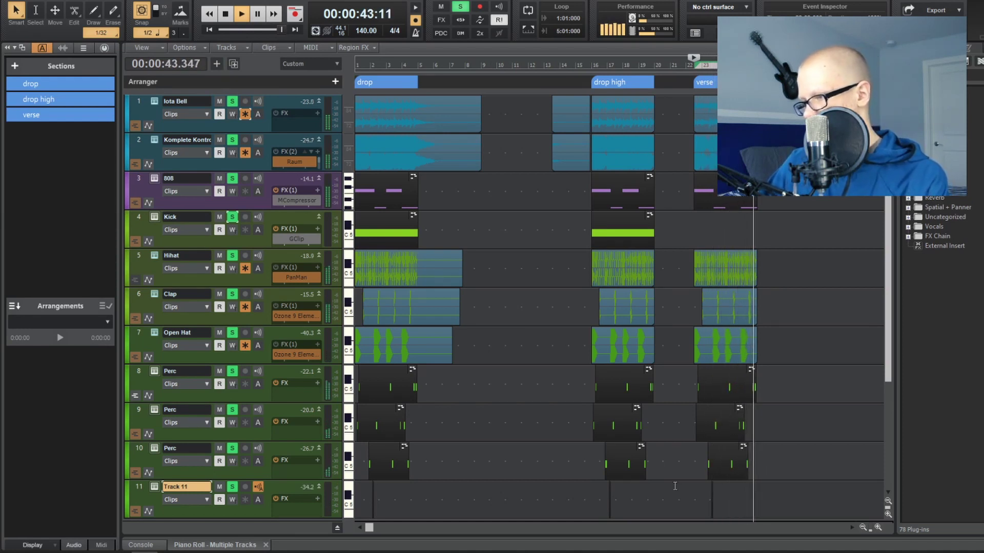
Stop playback and delete the Open Hat, row 10 Perc and Track 11 clips from the "verse" section
{"action": "key", "text": "space"}
{"action": "left_click", "coordinate": [727, 333]}
{"action": "key", "text": "Delete"}
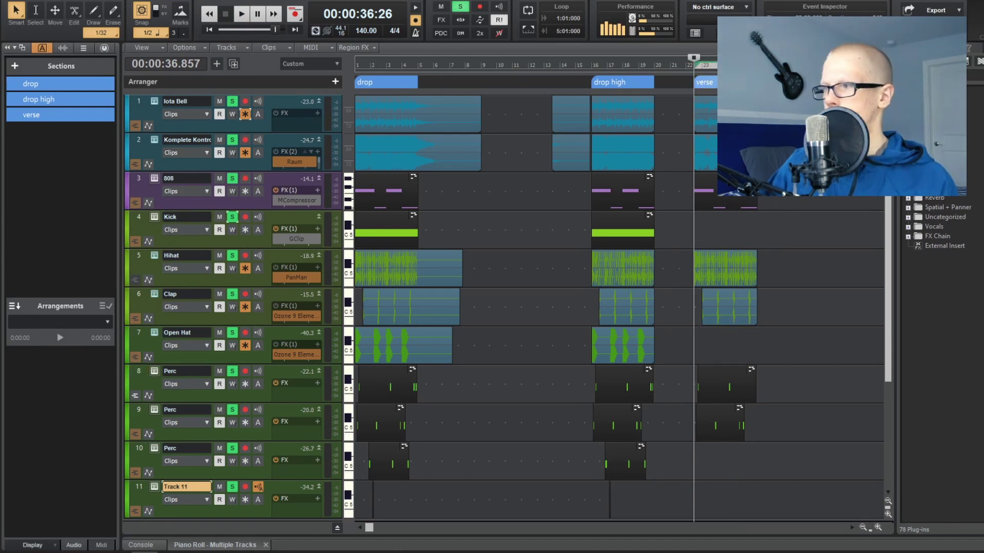
Duplicate the "verse" section with its clips and rename the copy "Intro"
{"action": "left_click", "coordinate": [707, 83]}
{"action": "key", "text": "ctrl+d"}
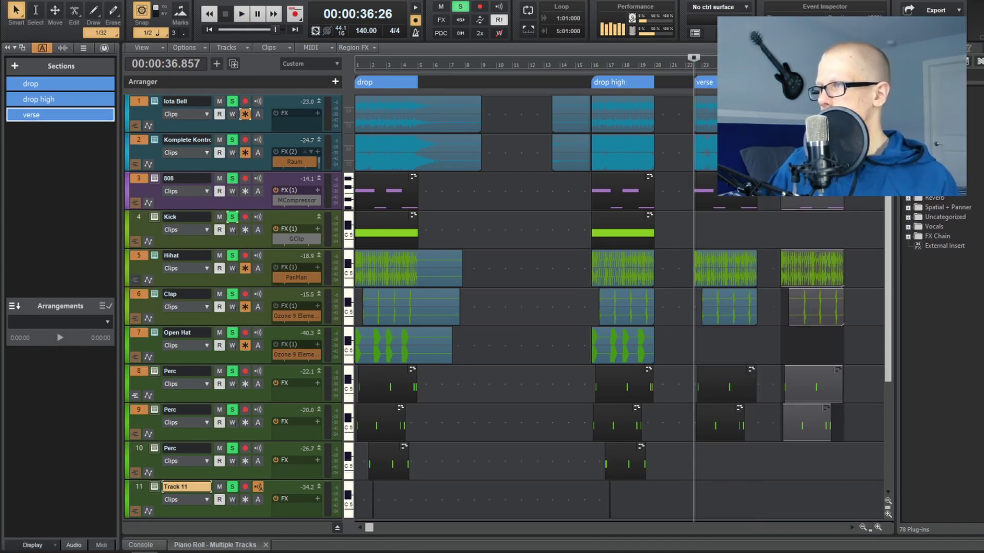
{"action": "right_click", "coordinate": [678, 82]}
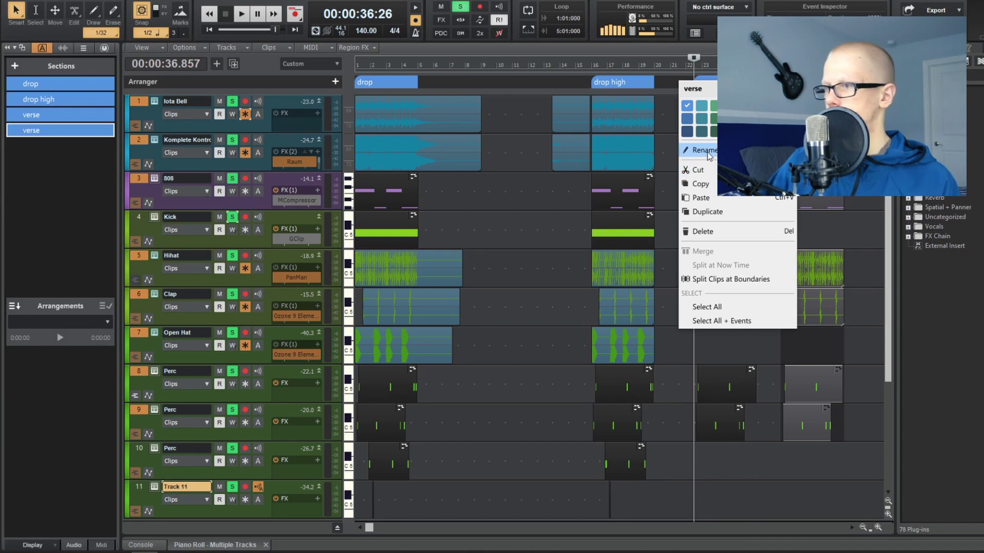
{"action": "left_click", "coordinate": [703, 150]}
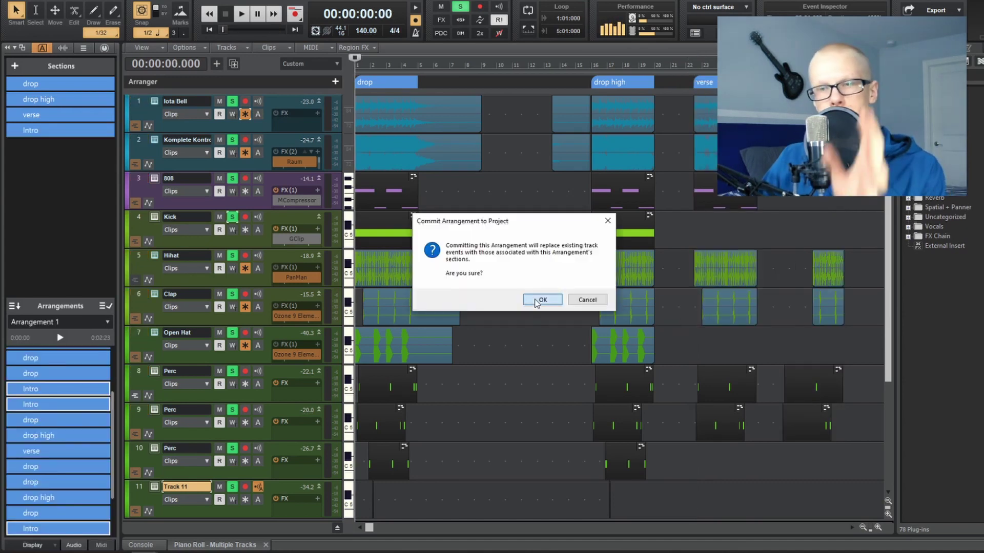
Commit Arrangement 1 to the project, replacing the existing track events, and play it from the beginning
{"action": "left_click", "coordinate": [541, 299]}
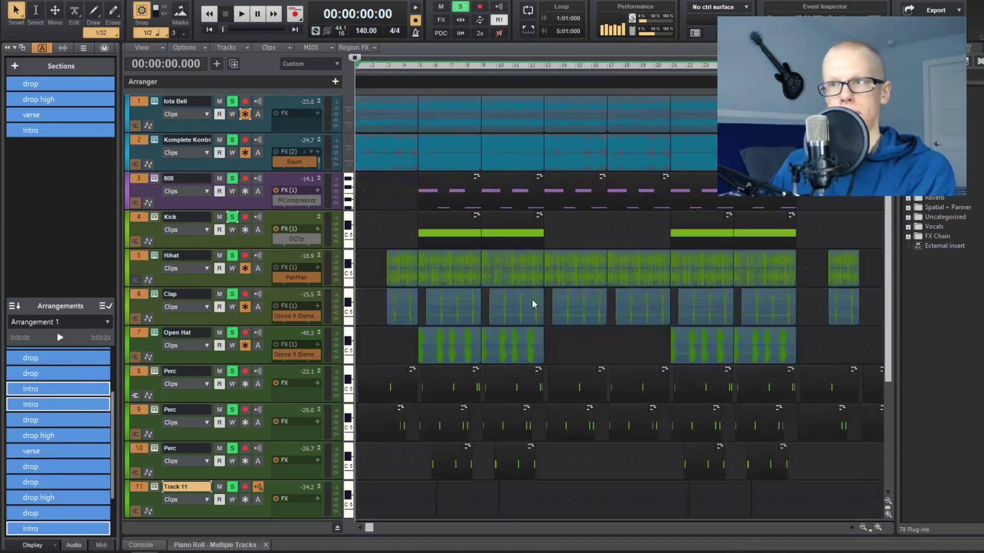
{"action": "left_click", "coordinate": [381, 219]}
{"action": "scroll", "coordinate": [646, 236], "scroll_direction": "down", "scroll_amount": 4}
{"action": "key", "text": "space"}
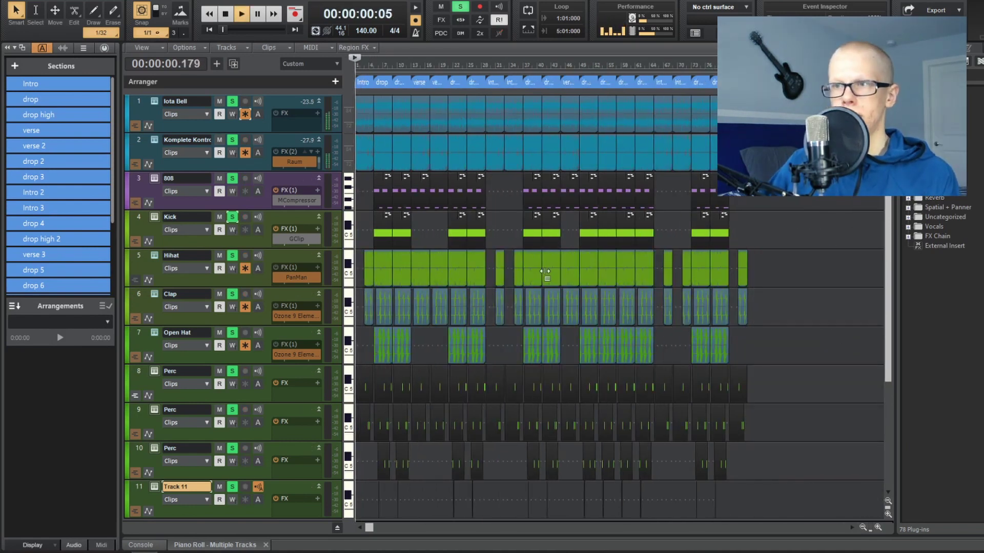
Add a fade-in across the full length of the Hihat clip in the first Intro section
{"action": "scroll", "coordinate": [543, 277], "scroll_direction": "up", "scroll_amount": 5}
{"action": "scroll", "coordinate": [515, 314], "scroll_direction": "up", "scroll_amount": 2}
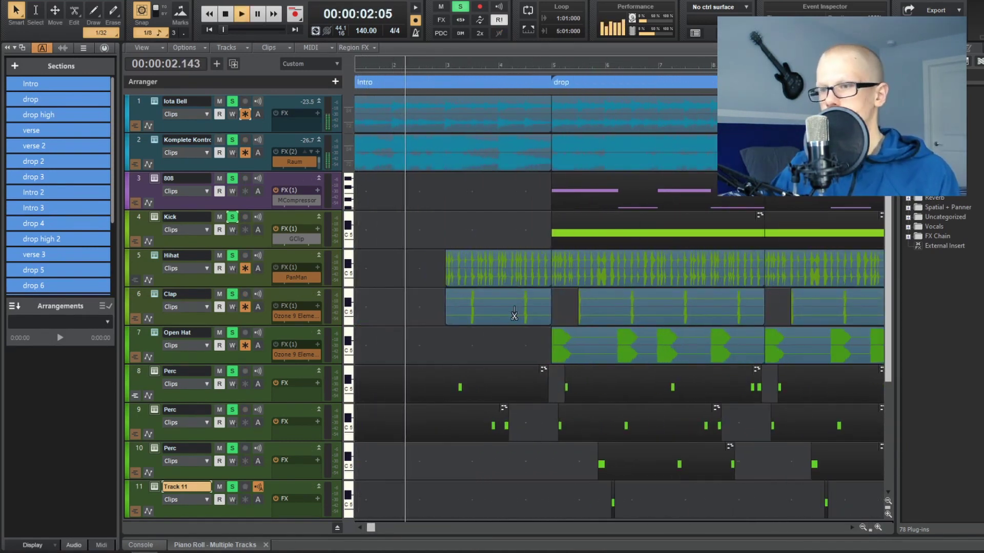
{"action": "left_click_drag", "start_coordinate": [447, 252], "coordinate": [550, 252]}
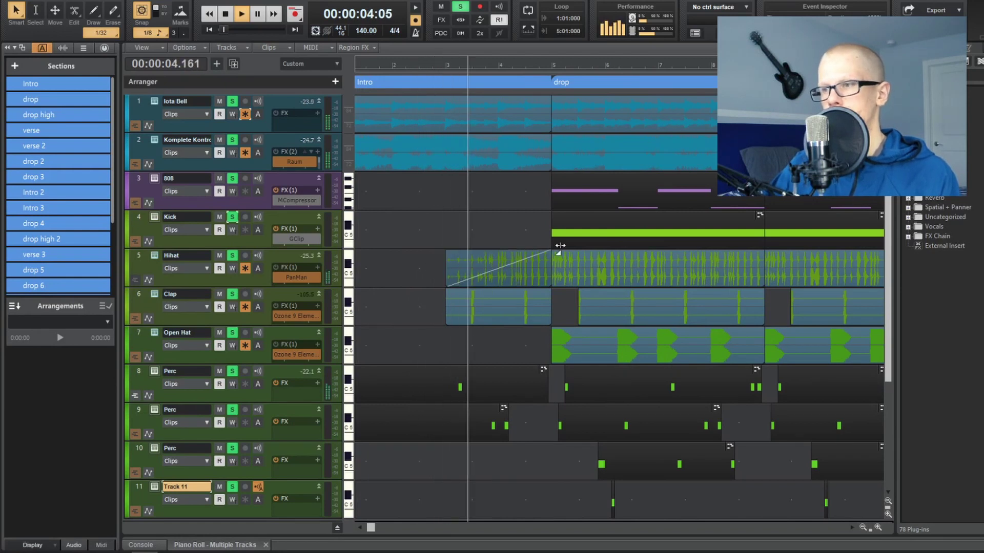
{"action": "scroll", "coordinate": [480, 274], "scroll_direction": "down", "scroll_amount": 2}
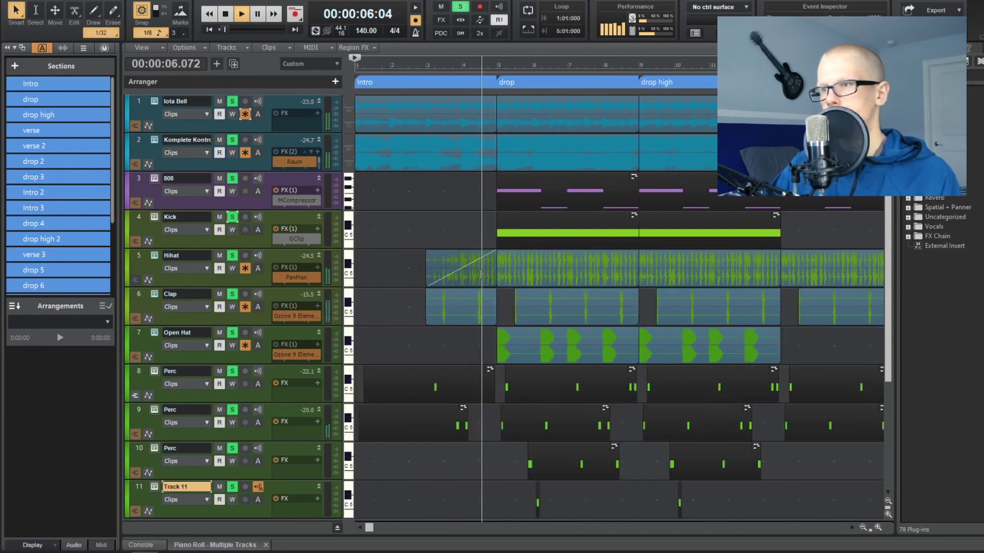
Delete the last quarter measure of the Intro's melody, Hihat and Clap clips before the drop and replay from the start
{"action": "left_click_drag", "start_coordinate": [493, 169], "coordinate": [497, 85]}
{"action": "key", "text": "Delete"}
{"action": "key", "text": "Home"}
Try deleting the Komplete Kontrol clip from the Intro, replay the start and undo the deletion
{"action": "left_click", "coordinate": [375, 143]}
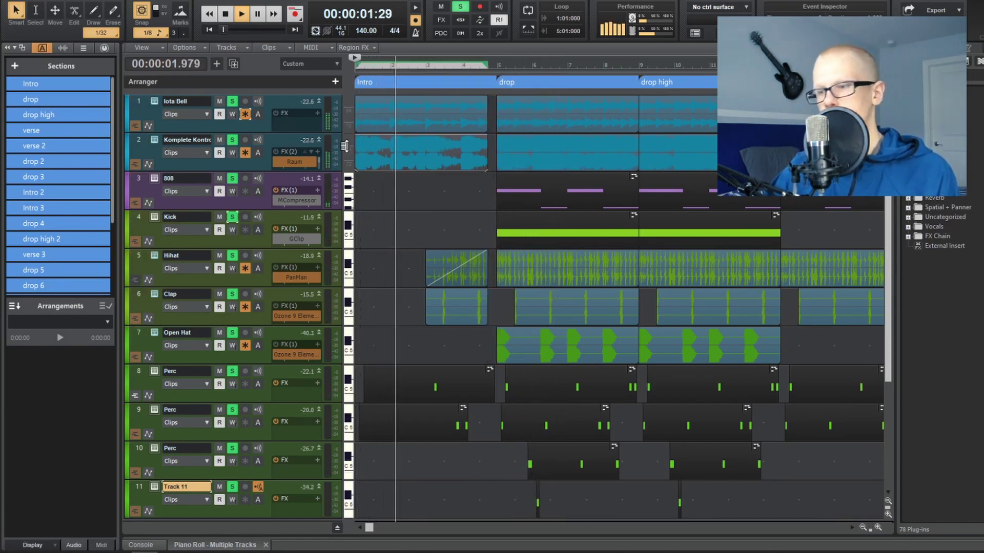
{"action": "key", "text": "Delete"}
{"action": "key", "text": "Home"}
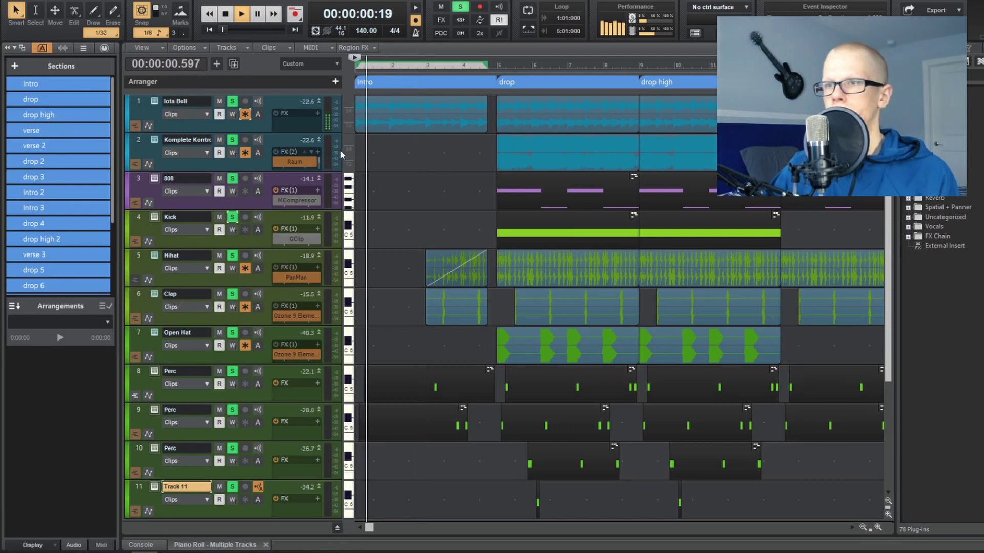
{"action": "key", "text": "ctrl+z"}
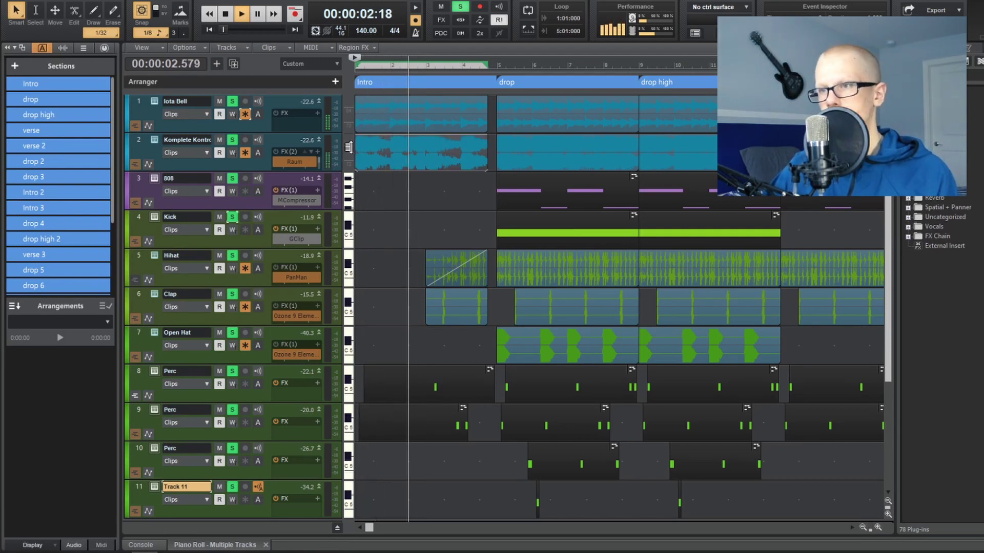
{"action": "left_click", "coordinate": [109, 1]}
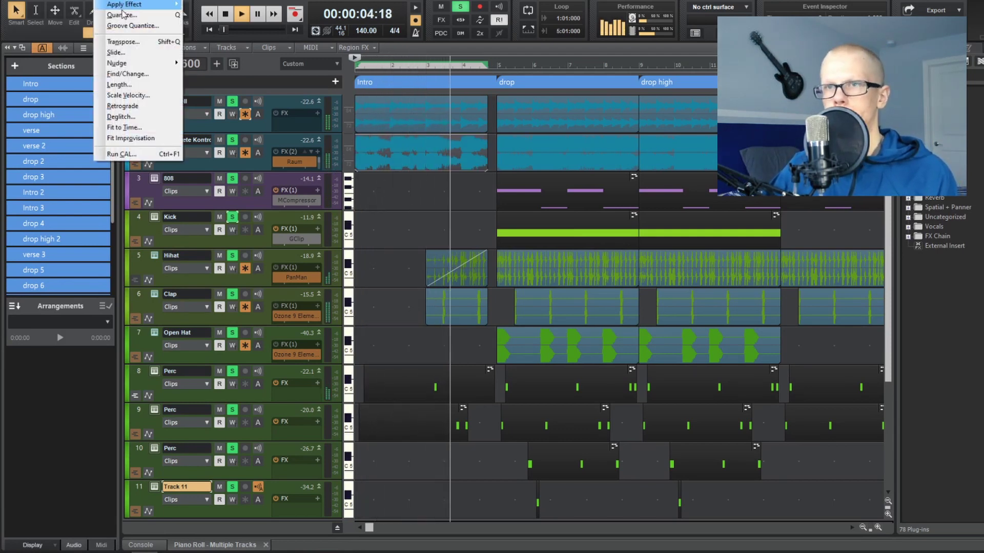
{"action": "left_click", "coordinate": [432, 185]}
{"action": "scroll", "coordinate": [457, 218], "scroll_direction": "up", "scroll_amount": 2}
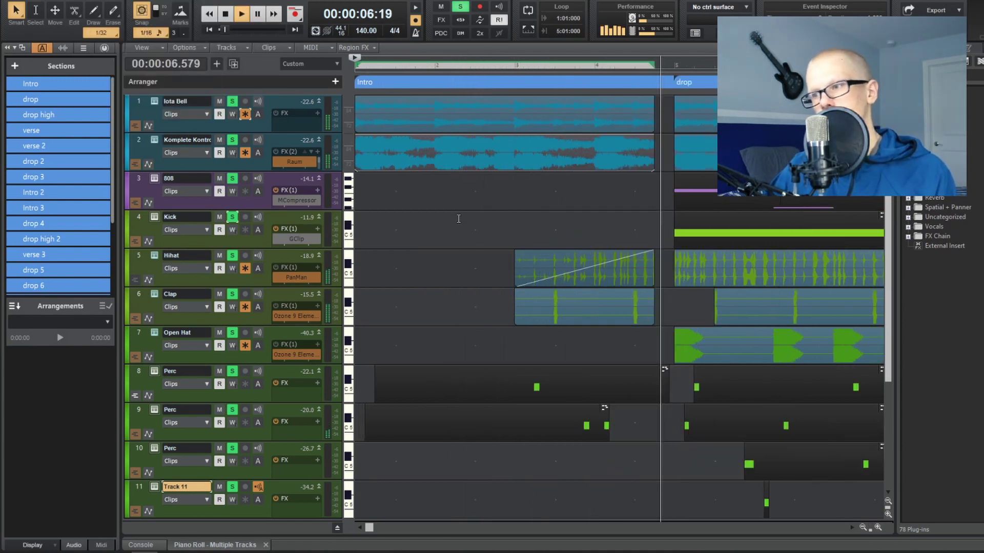
{"action": "scroll", "coordinate": [459, 218], "scroll_direction": "down", "scroll_amount": 3}
{"action": "scroll", "coordinate": [459, 219], "scroll_direction": "up", "scroll_amount": 3}
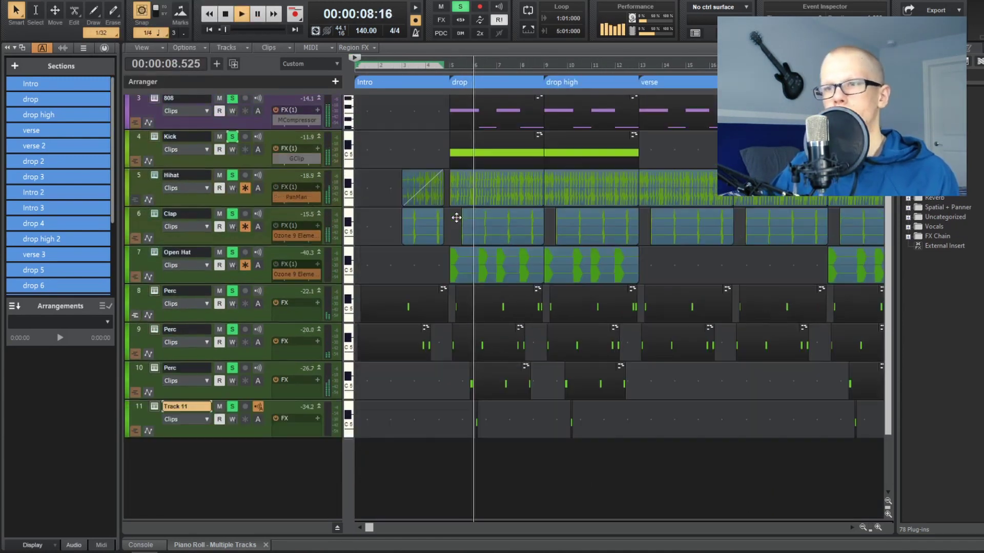
Show the Komplete Kontrol track's channel strip and set its volume to -21.0 dB during playback
{"action": "left_click", "coordinate": [241, 177]}
{"action": "left_click_drag", "start_coordinate": [142, 142], "coordinate": [140, 109]}
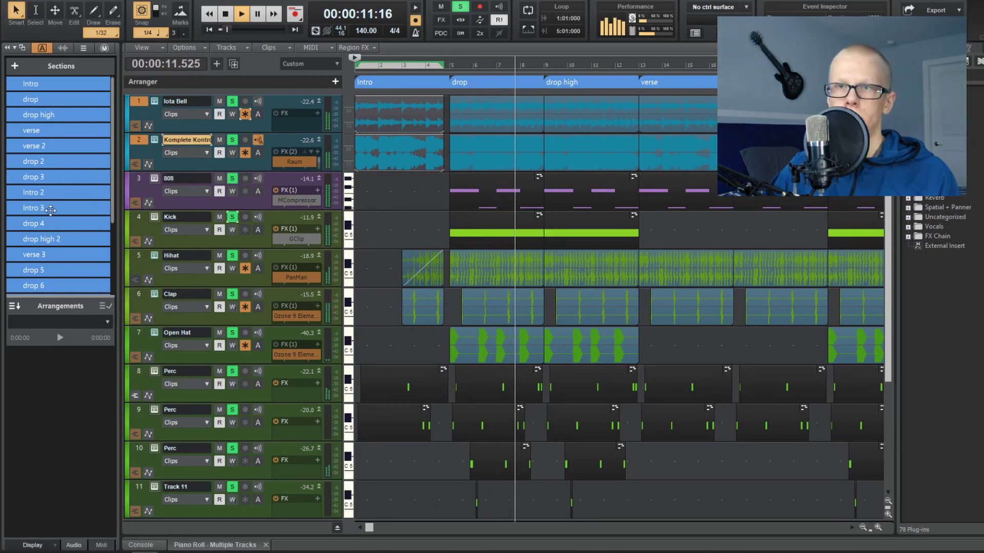
{"action": "left_click", "coordinate": [63, 47]}
{"action": "left_click_drag", "start_coordinate": [33, 437], "coordinate": [34, 439]}
{"action": "key", "text": "ctrl+Right"}
{"action": "key", "text": "ctrl+Right"}
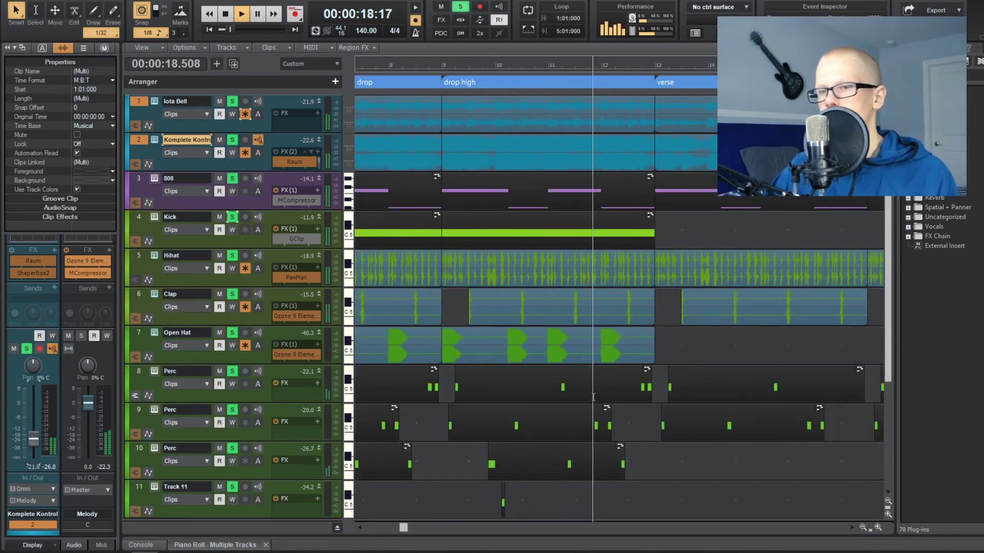
Show the Clap track's channel strip and delete the Komplete Kontrol clip from the "drop 4" section
{"action": "left_click", "coordinate": [133, 294]}
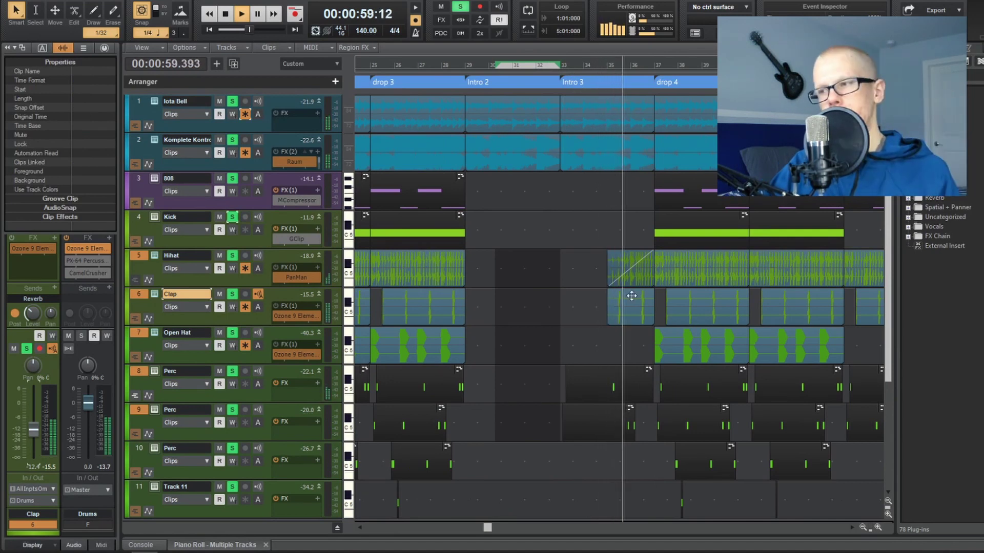
{"action": "key", "text": "ctrl+Right"}
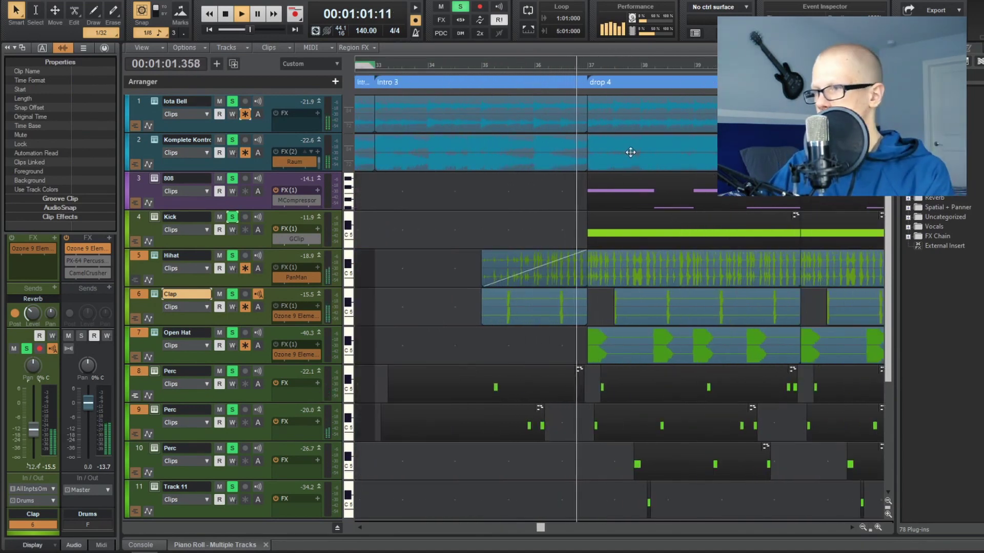
{"action": "left_click", "coordinate": [632, 147]}
{"action": "key", "text": "Delete"}
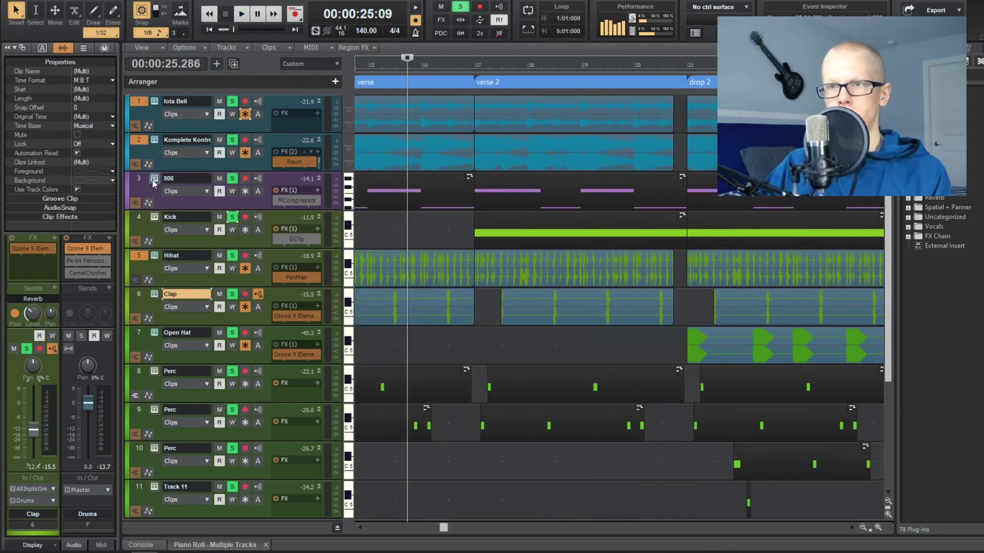
Audition 808 samples in the 808 track's sampler, load "MZ 808 [Based].wav" and raise the track's volume slightly
{"action": "left_click", "coordinate": [155, 178]}
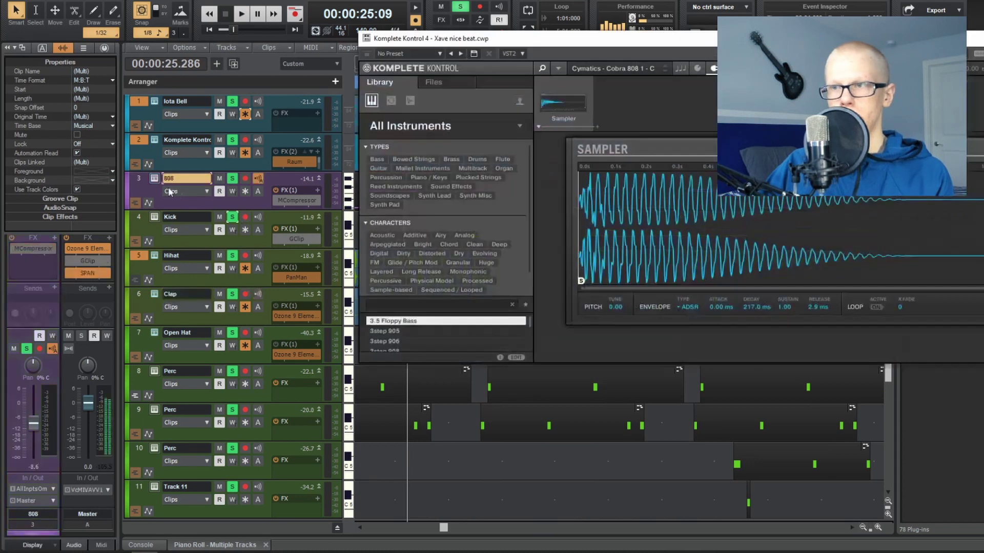
{"action": "left_click", "coordinate": [444, 84]}
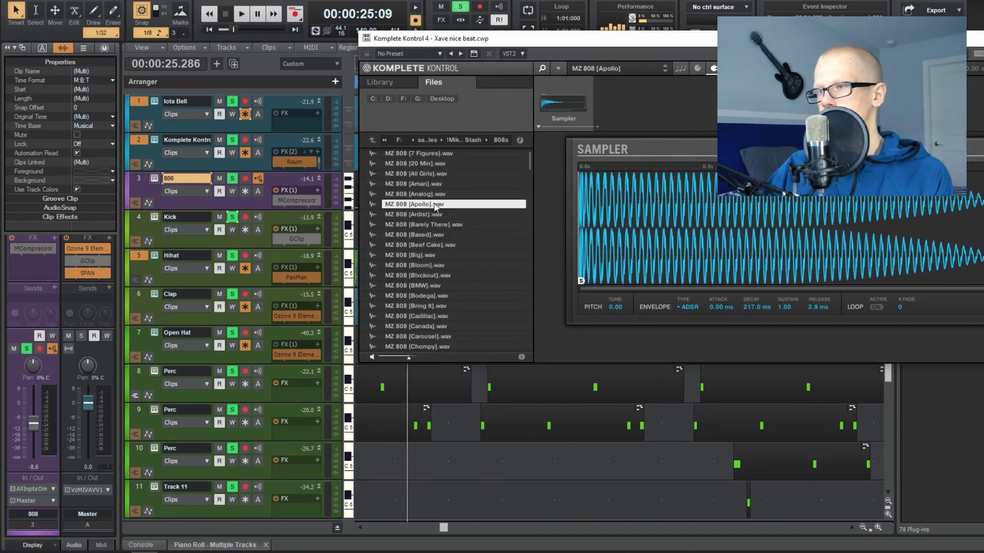
{"action": "key", "text": "space"}
{"action": "double_click", "coordinate": [441, 228]}
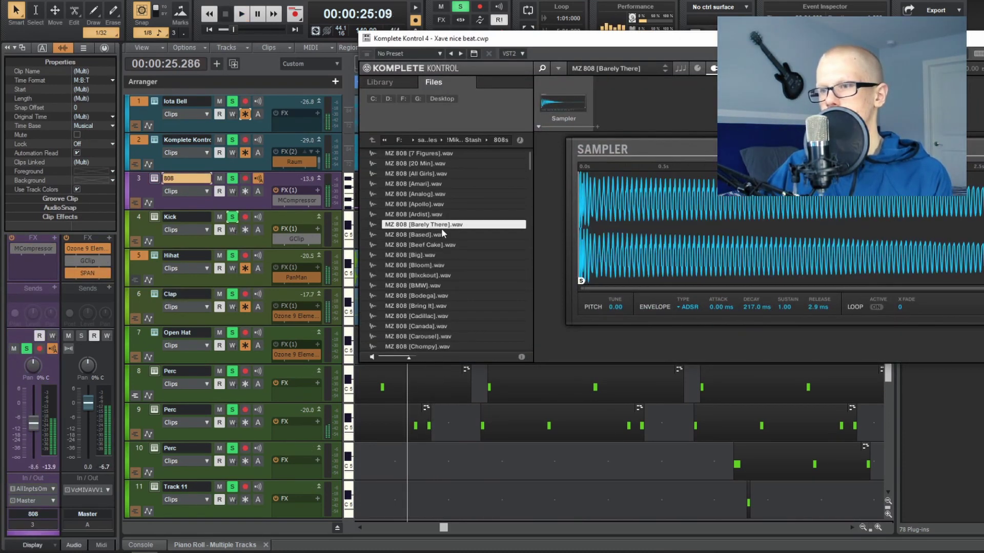
{"action": "double_click", "coordinate": [438, 235]}
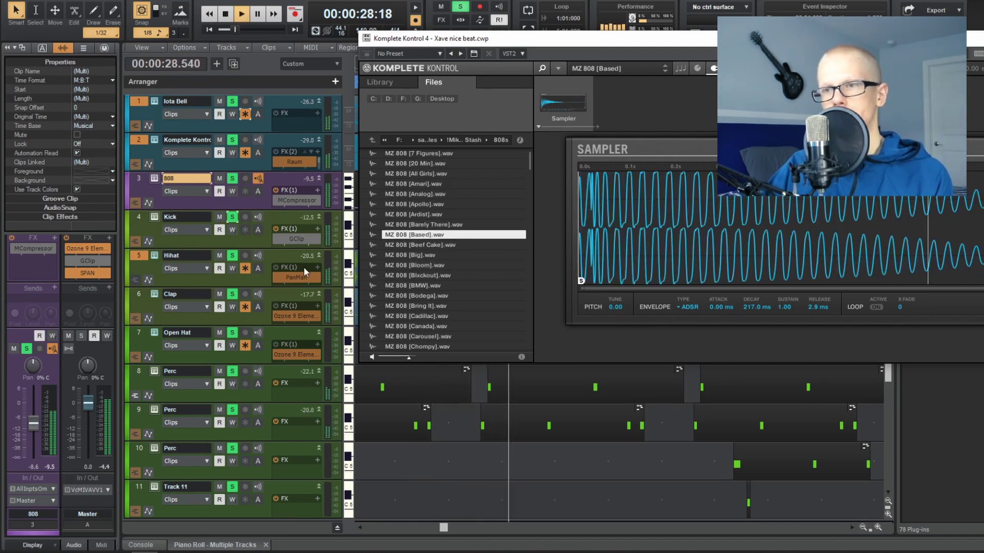
{"action": "left_click", "coordinate": [147, 215]}
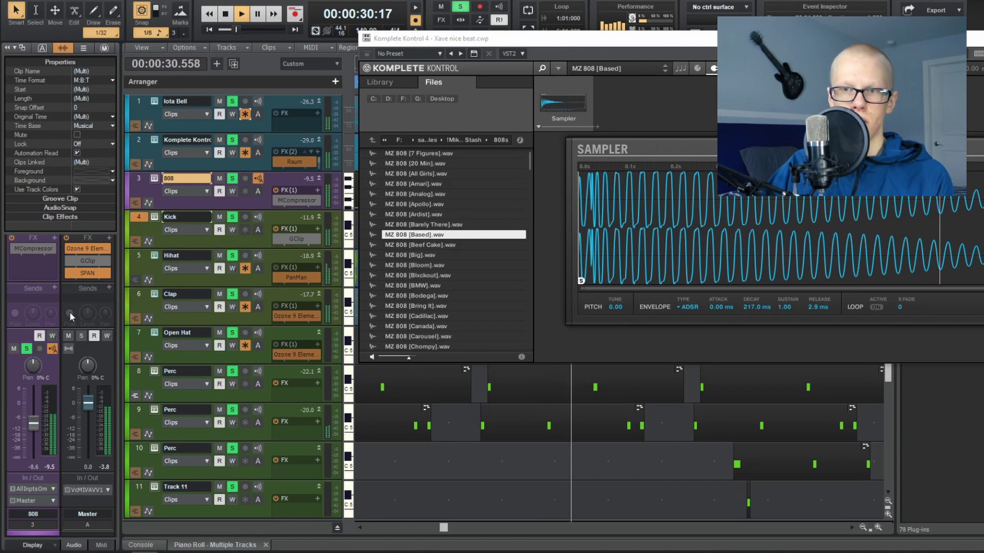
{"action": "left_click_drag", "start_coordinate": [34, 424], "coordinate": [33, 422]}
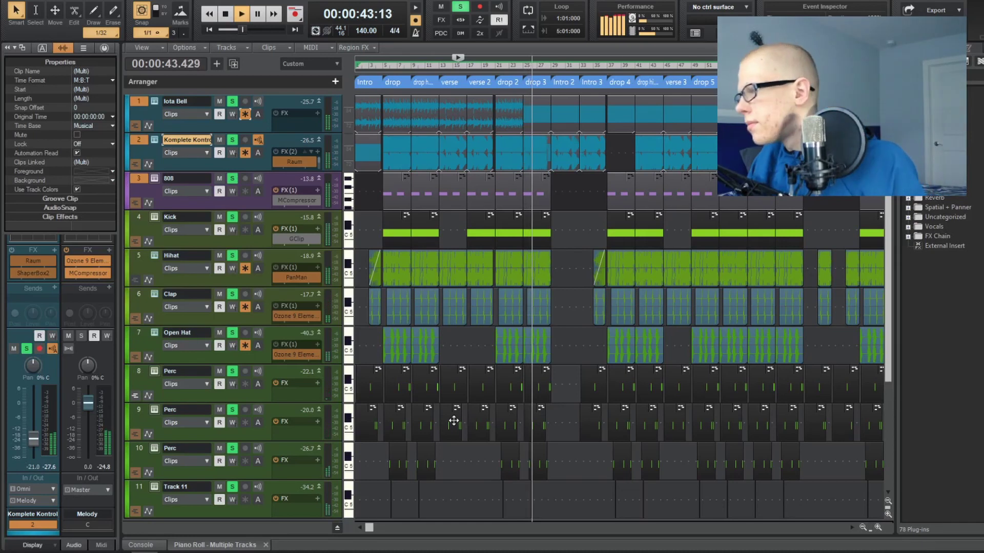
Expand the Uncategorized group of plug-ins and stop playback
{"action": "left_click", "coordinate": [908, 218]}
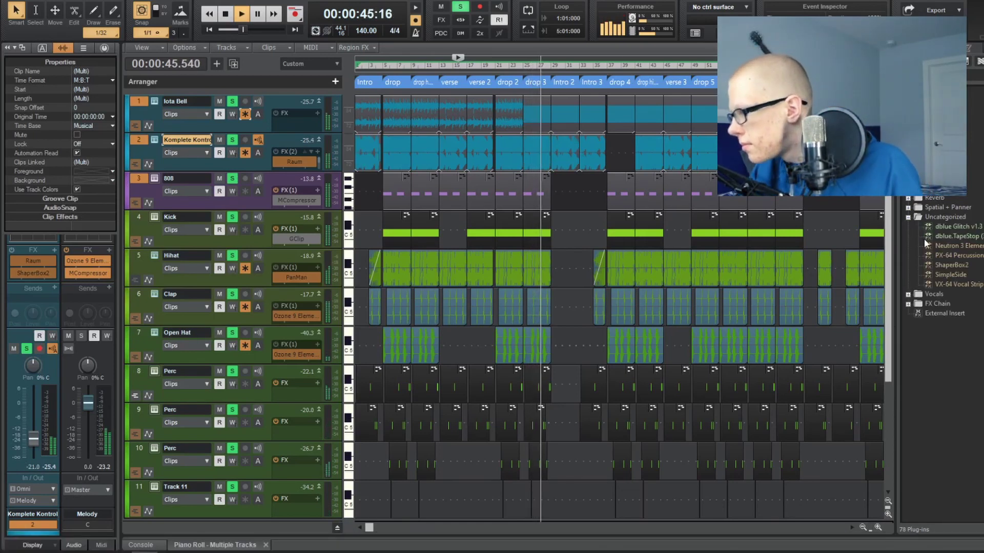
{"action": "key", "text": "space"}
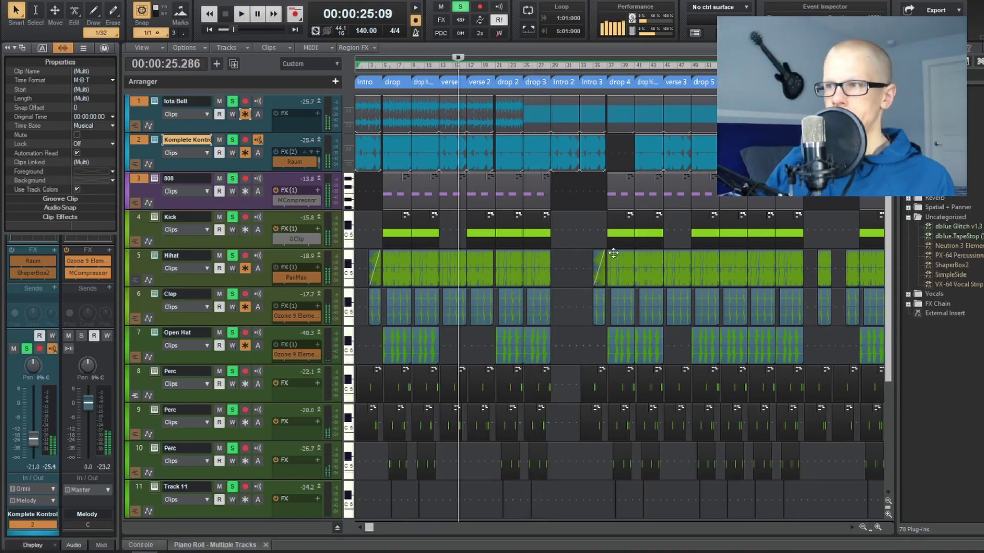
Insert dblue Glitch v1.3 on the Melody bus before MCompressor and fill its step pattern with blank steps
{"action": "key", "text": "w"}
{"action": "left_click_drag", "start_coordinate": [954, 227], "coordinate": [98, 271]}
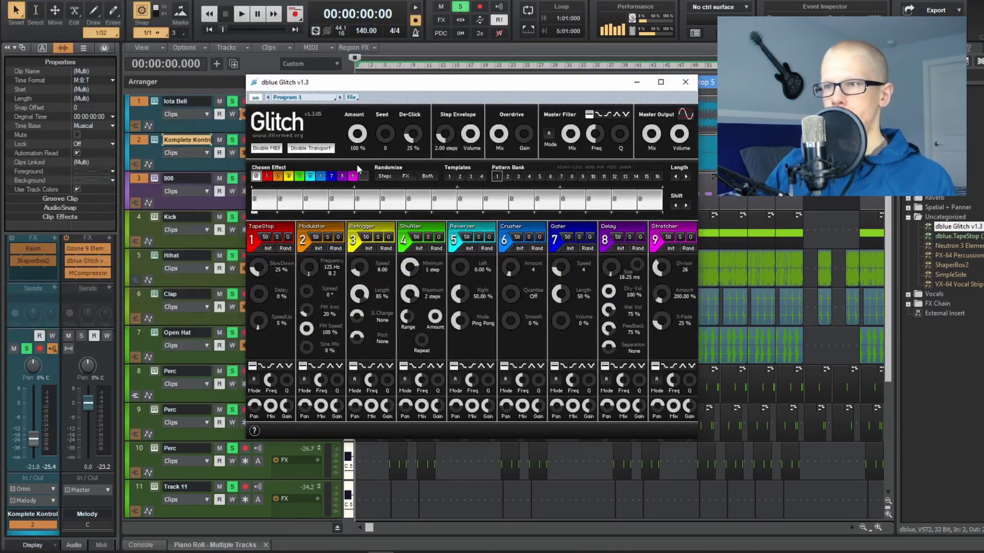
{"action": "left_click", "coordinate": [363, 176]}
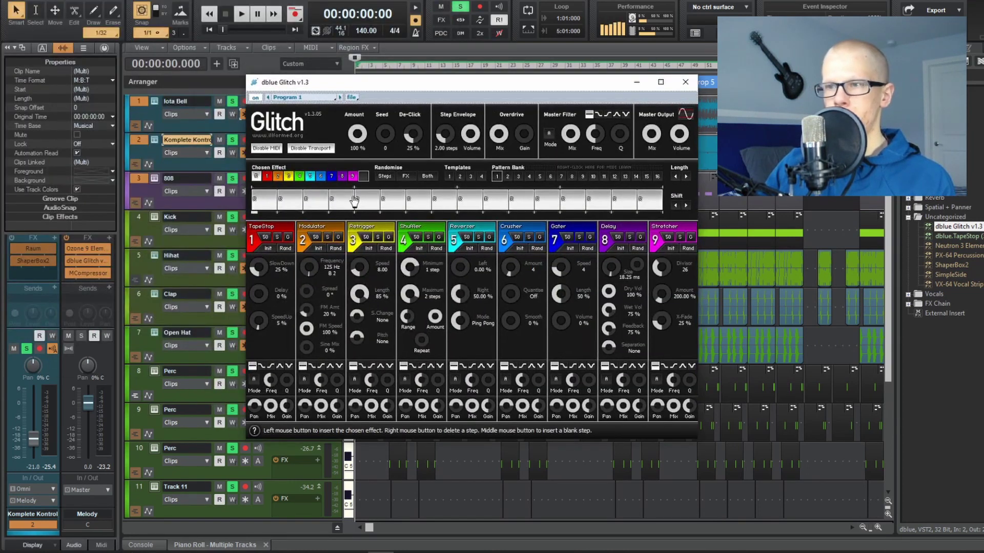
{"action": "left_click_drag", "start_coordinate": [379, 199], "coordinate": [251, 201]}
{"action": "left_click_drag", "start_coordinate": [396, 211], "coordinate": [602, 187]}
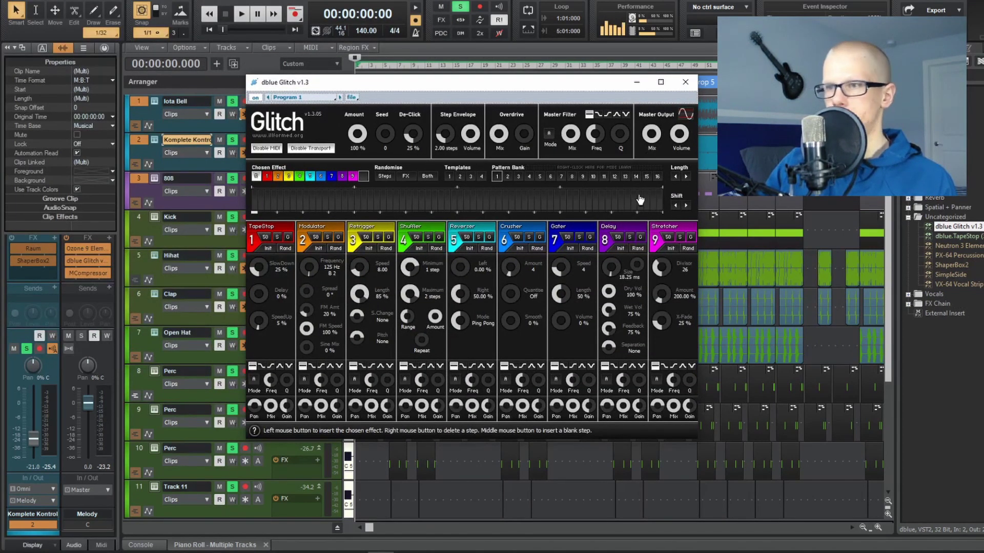
Place a single Crusher block in the first quarter of the Glitch pattern and preview it from the song start
{"action": "left_click", "coordinate": [310, 176]}
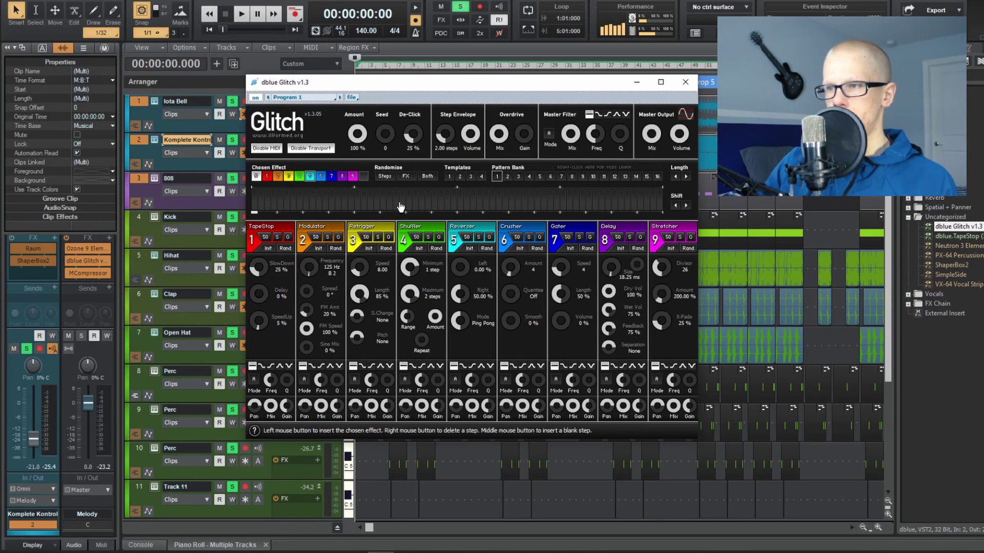
{"action": "left_click", "coordinate": [322, 177]}
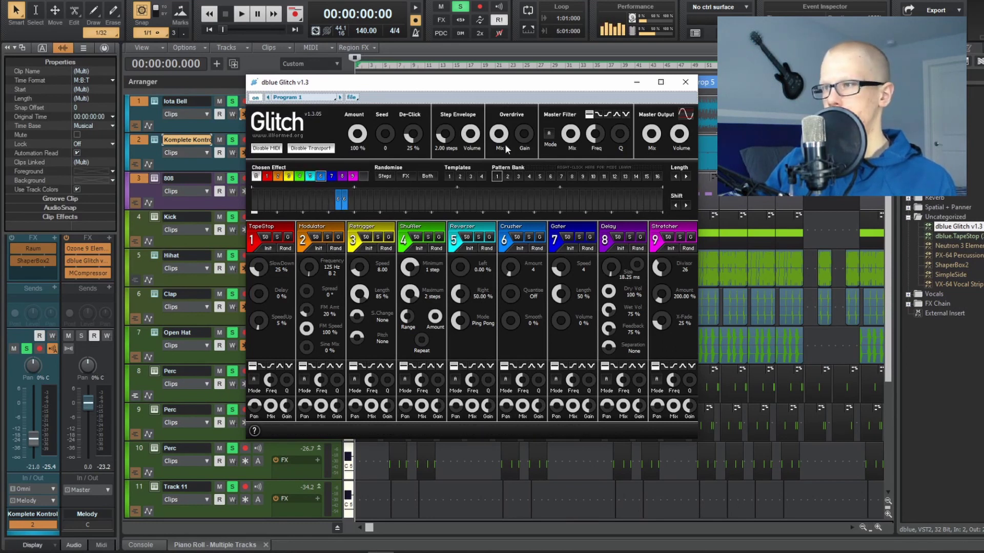
{"action": "left_click", "coordinate": [629, 475]}
{"action": "key", "text": "space"}
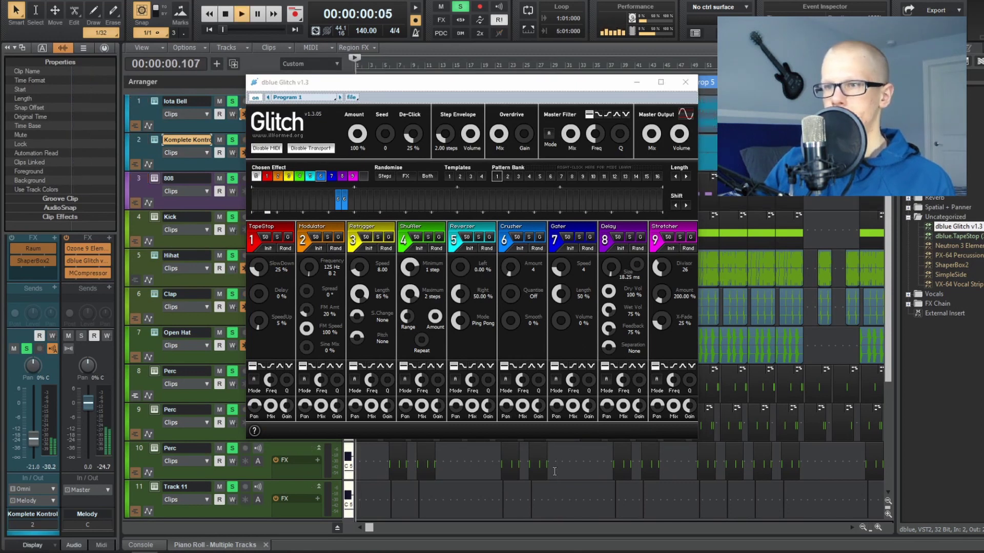
{"action": "key", "text": "space"}
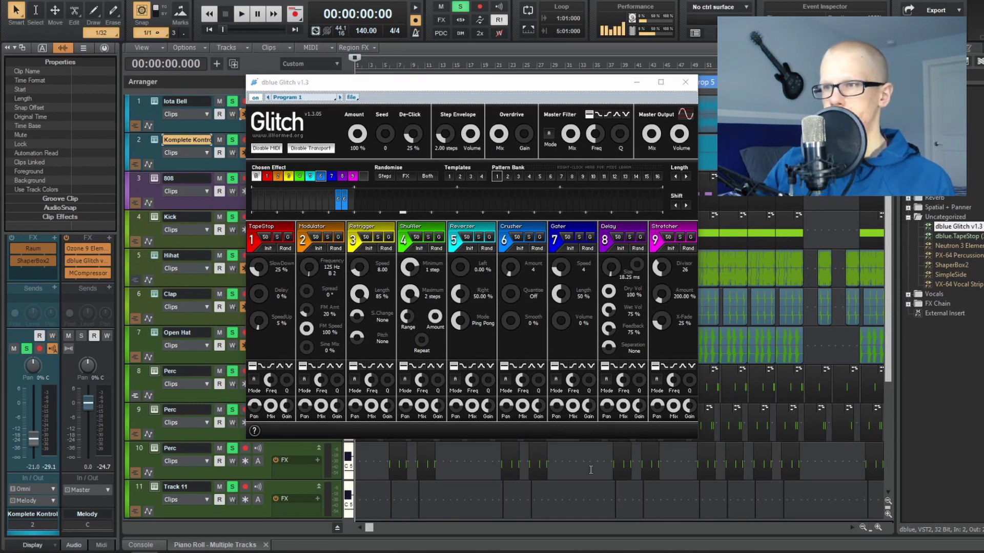
Choose Gater as the active Glitch effect during playback and close the plug-in window
{"action": "key", "text": "space"}
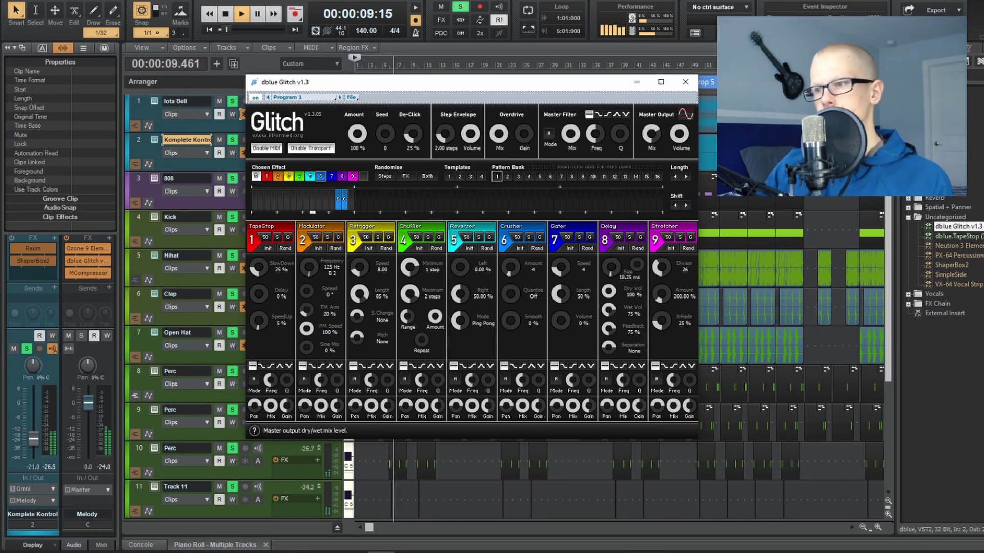
{"action": "left_click", "coordinate": [331, 178]}
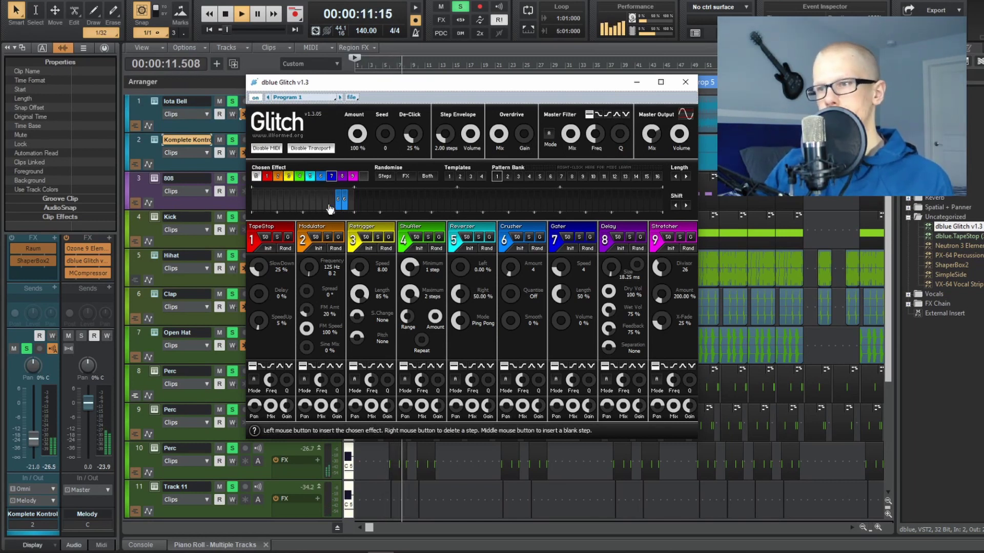
{"action": "left_click", "coordinate": [692, 84]}
{"action": "key", "text": "space"}
Insert ShaperBox2 above Glitch on the Melody bus and load the chord-reverse preset from My Presets
{"action": "left_click_drag", "start_coordinate": [957, 227], "coordinate": [95, 256]}
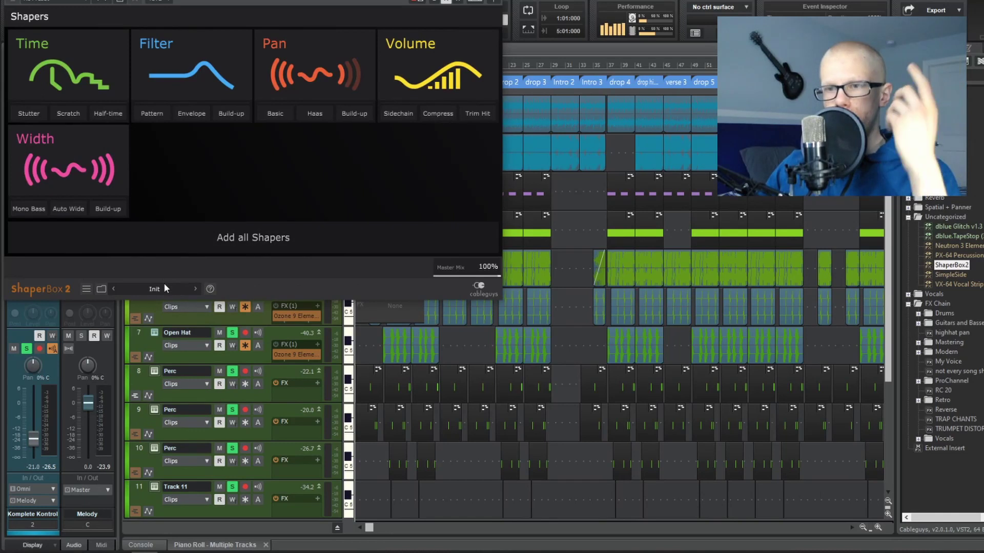
{"action": "left_click", "coordinate": [156, 289]}
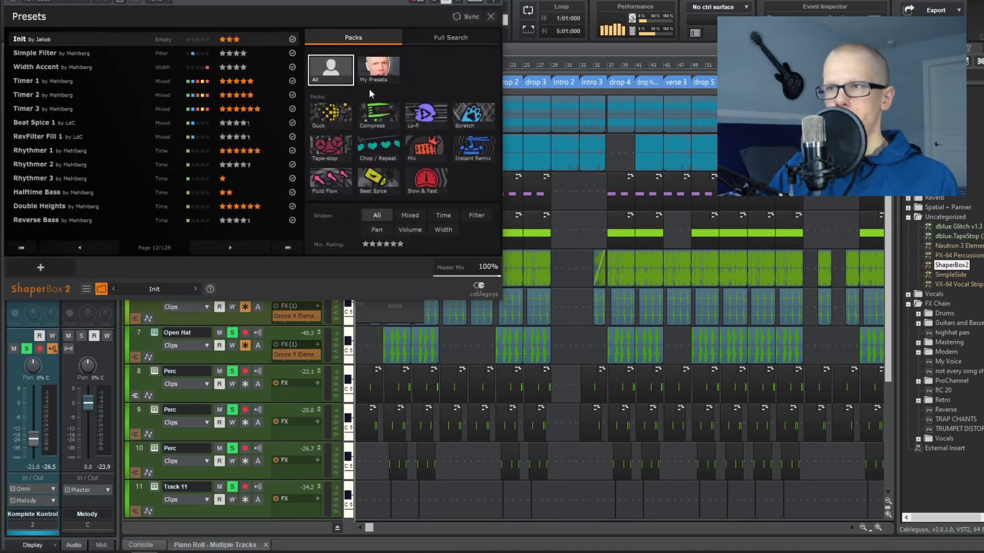
{"action": "left_click", "coordinate": [374, 76]}
{"action": "left_click", "coordinate": [288, 247]}
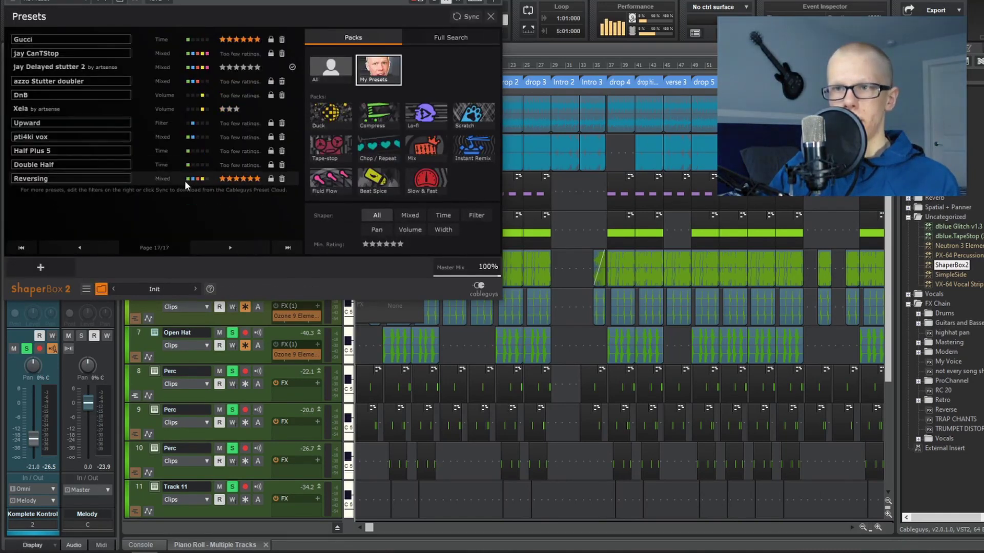
{"action": "left_click", "coordinate": [160, 180]}
{"action": "left_click", "coordinate": [495, 1]}
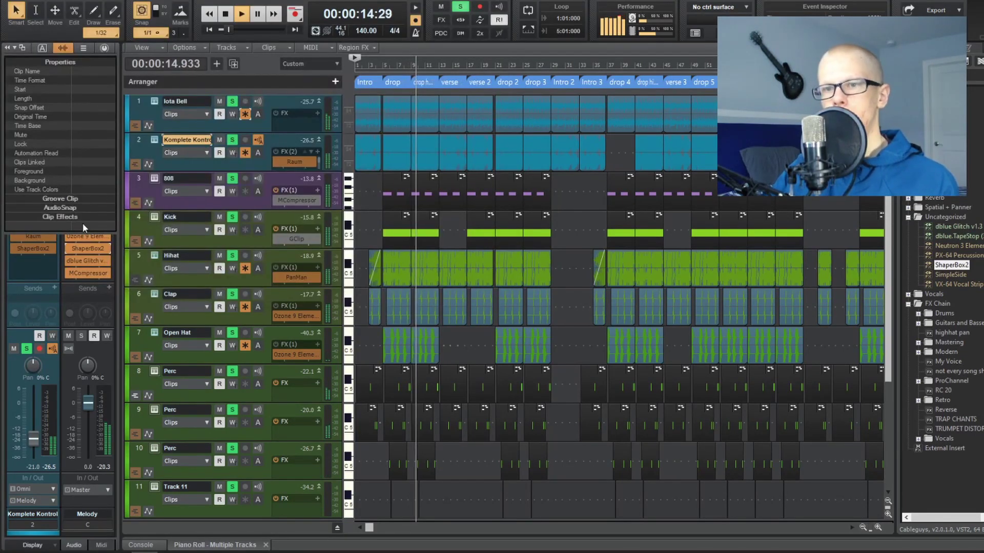
Reopen ShaperBox2 on the Melody bus and lower its master mix to 27%
{"action": "double_click", "coordinate": [88, 248]}
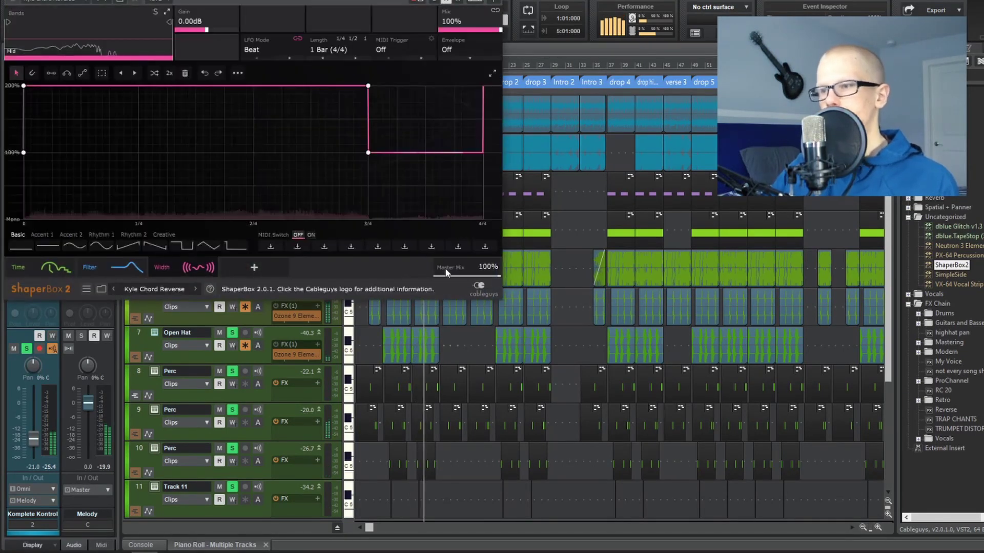
{"action": "left_click_drag", "start_coordinate": [437, 276], "coordinate": [467, 276]}
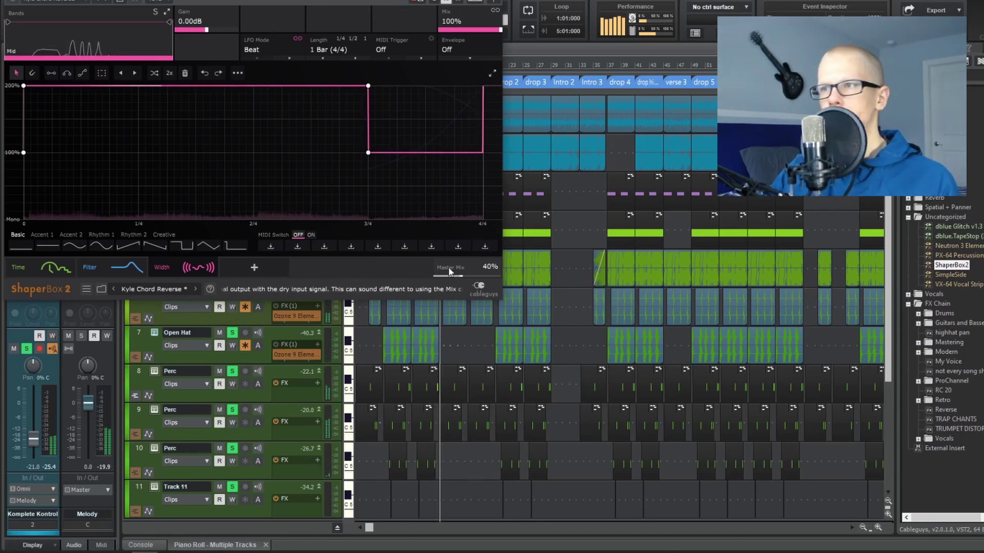
{"action": "key", "text": "space"}
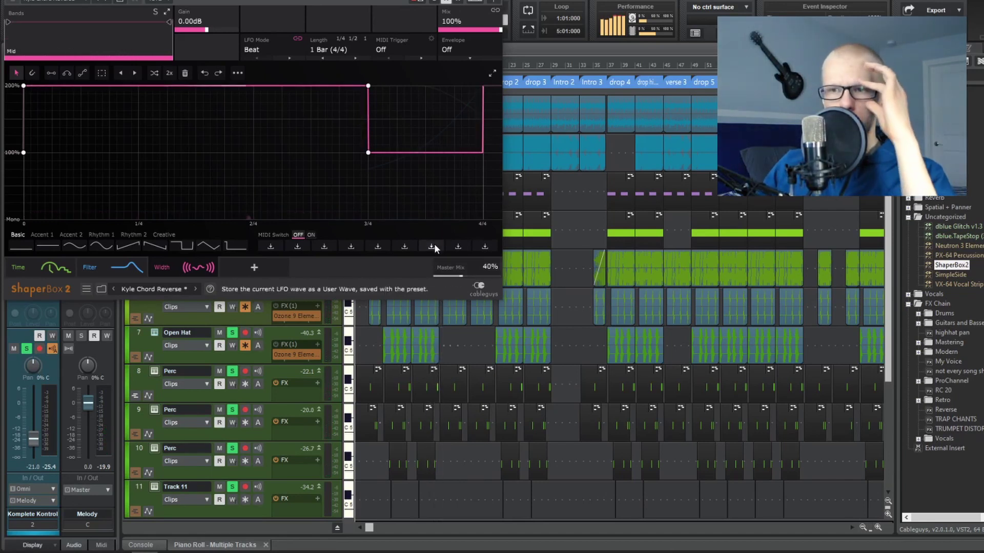
{"action": "left_click_drag", "start_coordinate": [451, 271], "coordinate": [450, 272]}
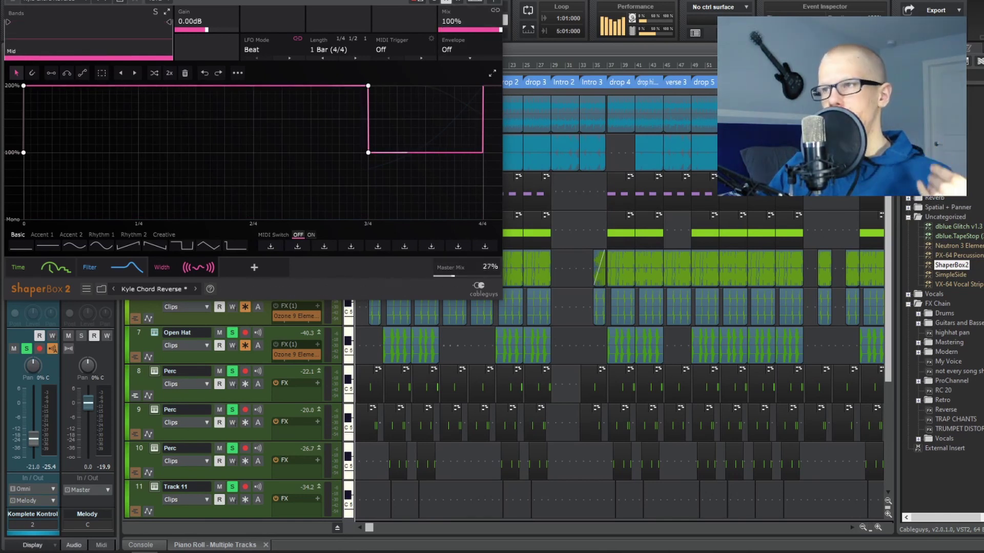
Insert the Raum reverb after Glitch on the Melody bus and set its mix to 24.5% during playback
{"action": "left_click_drag", "start_coordinate": [943, 237], "coordinate": [160, 409]}
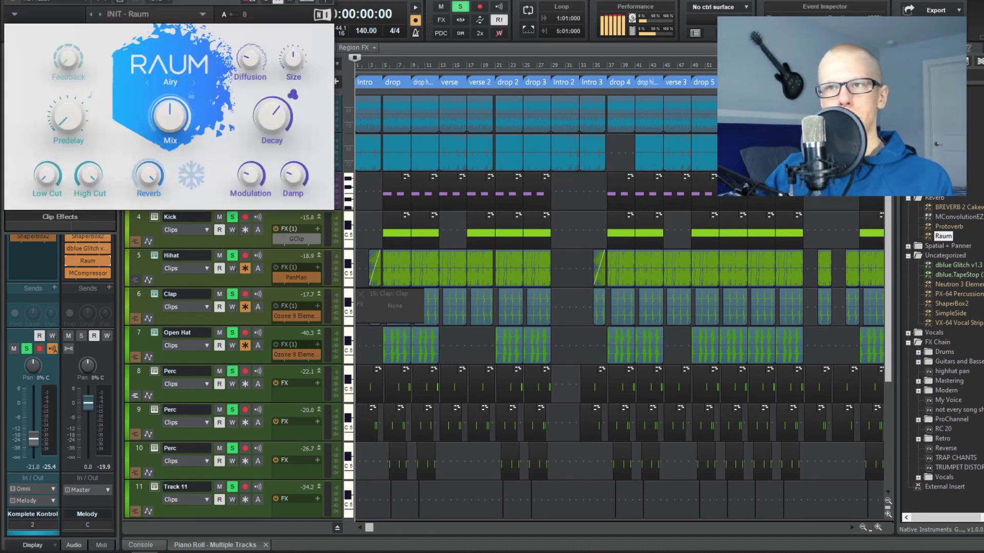
{"action": "key", "text": "space"}
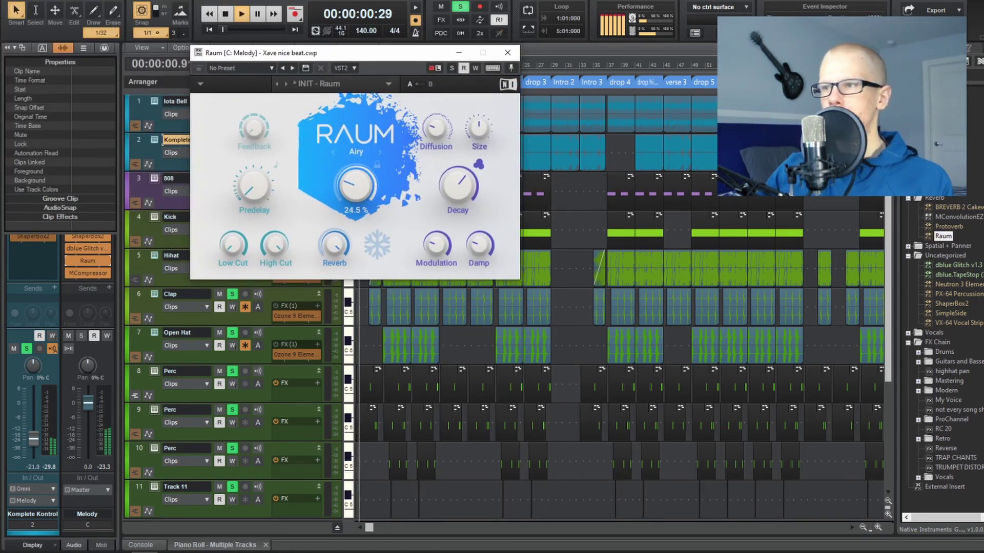
{"action": "left_click", "coordinate": [507, 53]}
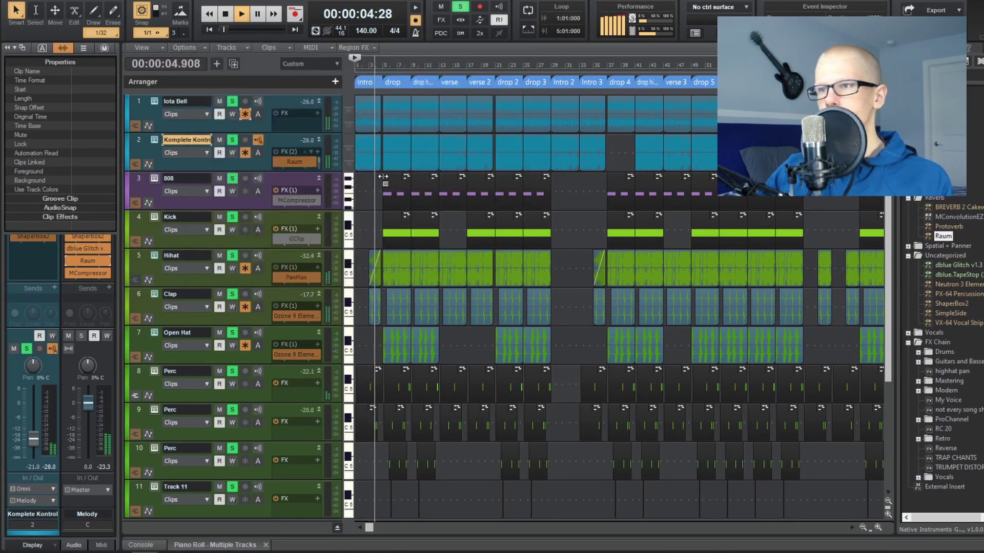
Add a fade-in across most of the Komplete Kontrol clip in the intro section
{"action": "scroll", "coordinate": [383, 177], "scroll_direction": "up", "scroll_amount": 6}
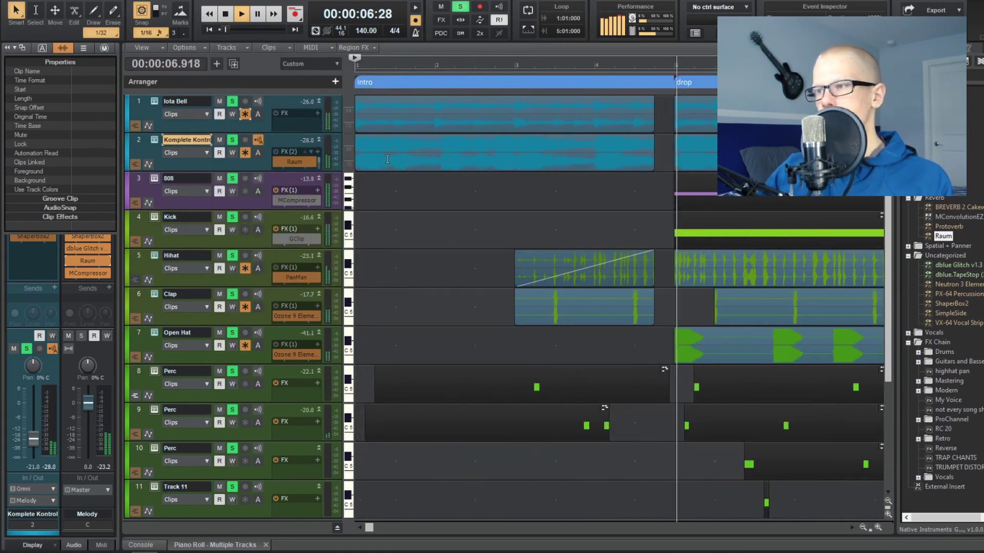
{"action": "scroll", "coordinate": [387, 160], "scroll_direction": "down", "scroll_amount": 3}
{"action": "key", "text": "space"}
{"action": "left_click_drag", "start_coordinate": [357, 136], "coordinate": [476, 144]}
Play the intro from the start and raise the Melody bus Raum mix to 34.5%
{"action": "key", "text": "space"}
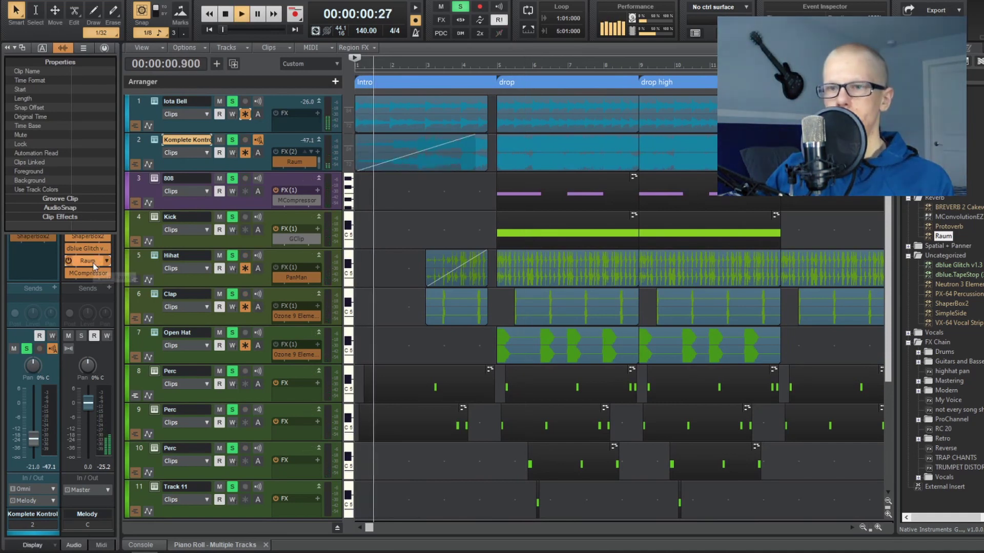
{"action": "double_click", "coordinate": [93, 263]}
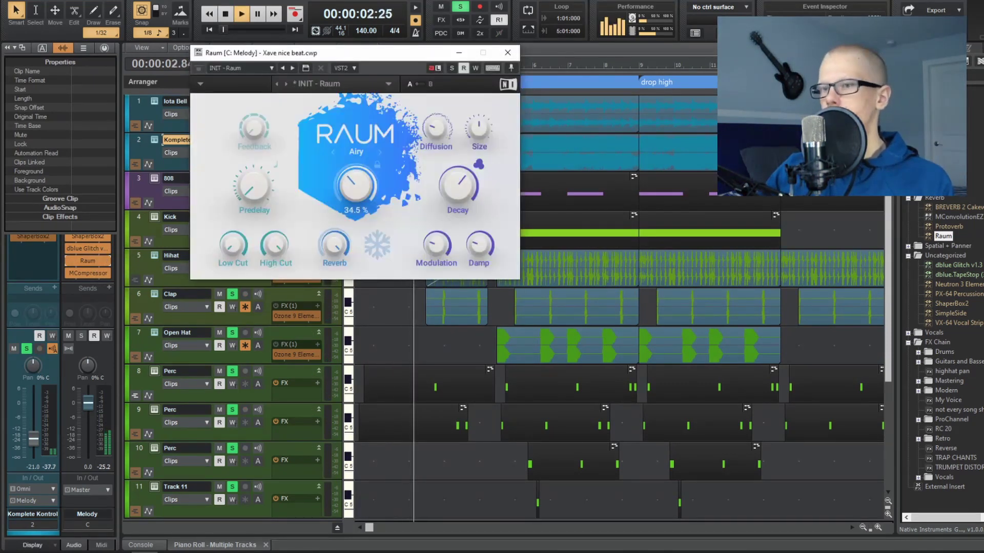
{"action": "left_click", "coordinate": [507, 52]}
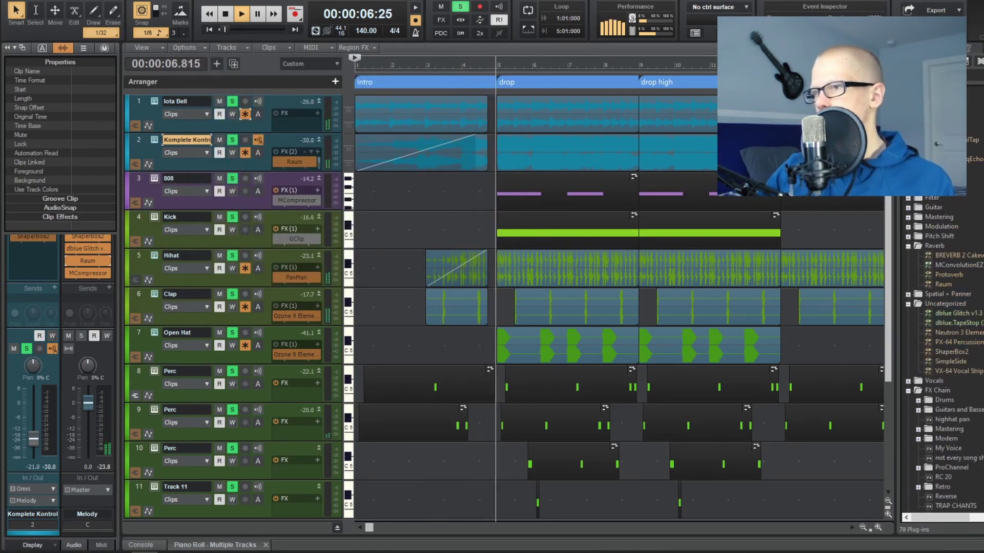
Insert Crystallizer between Raum and MCompressor on the Melody bus, and reopen the Raum settings
{"action": "left_click_drag", "start_coordinate": [948, 110], "coordinate": [91, 267]}
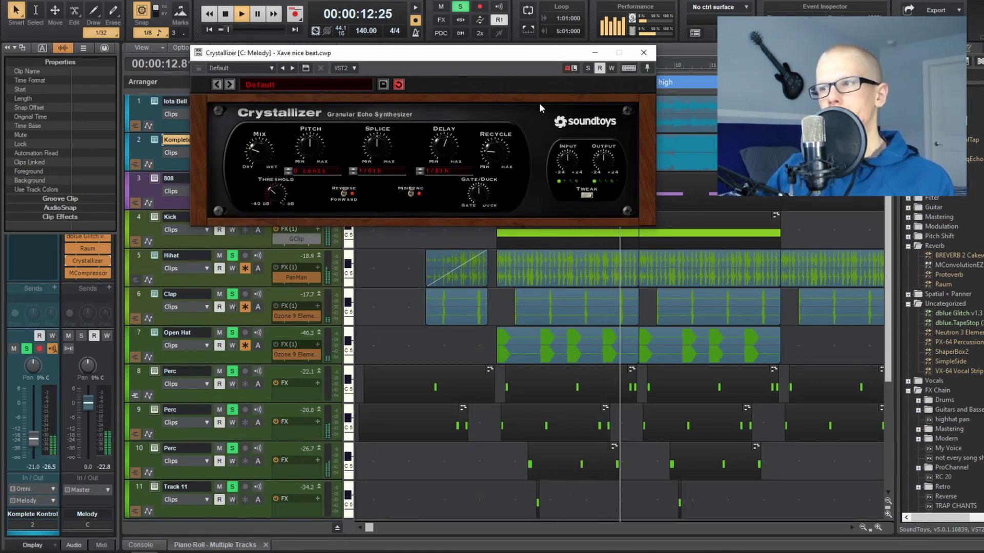
{"action": "left_click", "coordinate": [643, 53]}
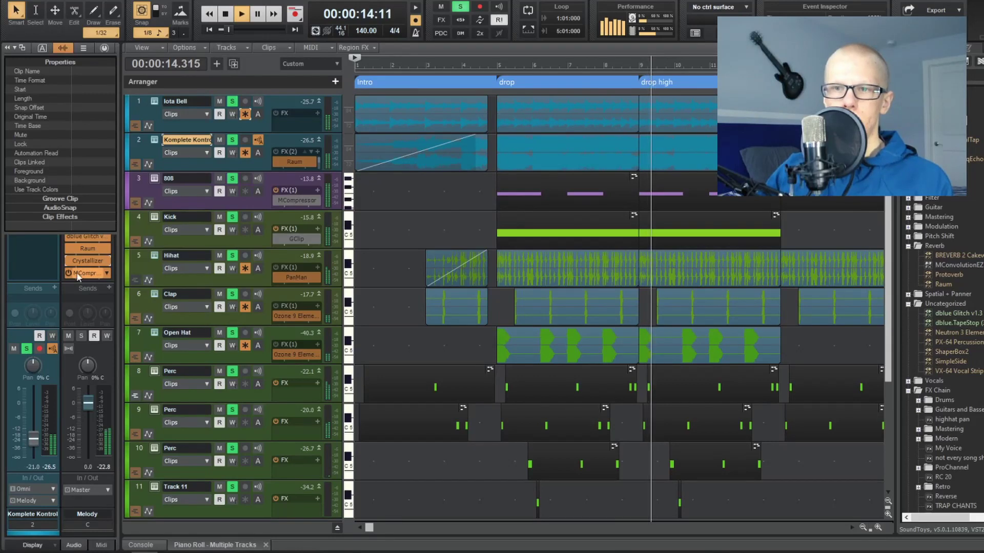
{"action": "double_click", "coordinate": [92, 249]}
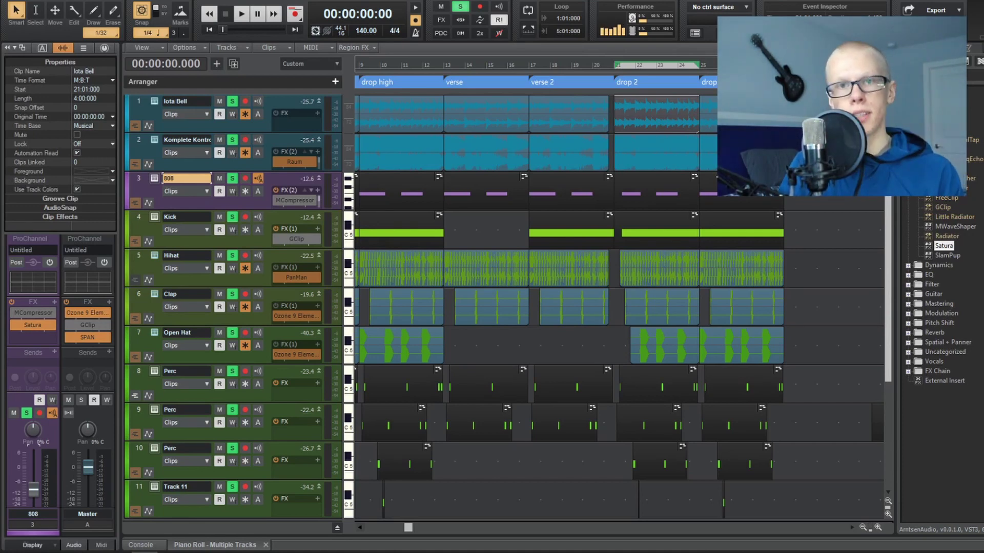
Play the arrangement from the start of verse 2 through drop 2 into drop 3 to check the transition
{"action": "left_click", "coordinate": [524, 73]}
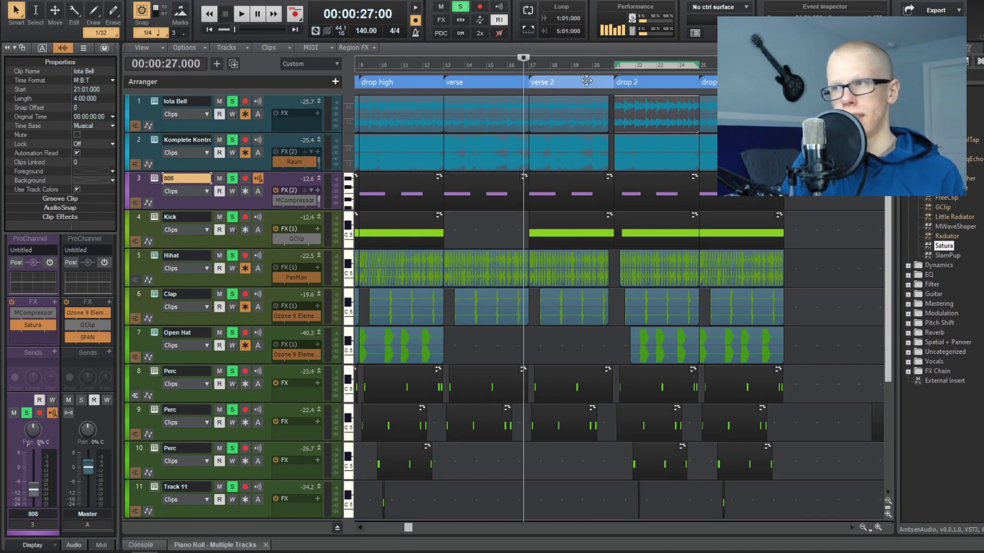
{"action": "left_click", "coordinate": [530, 66]}
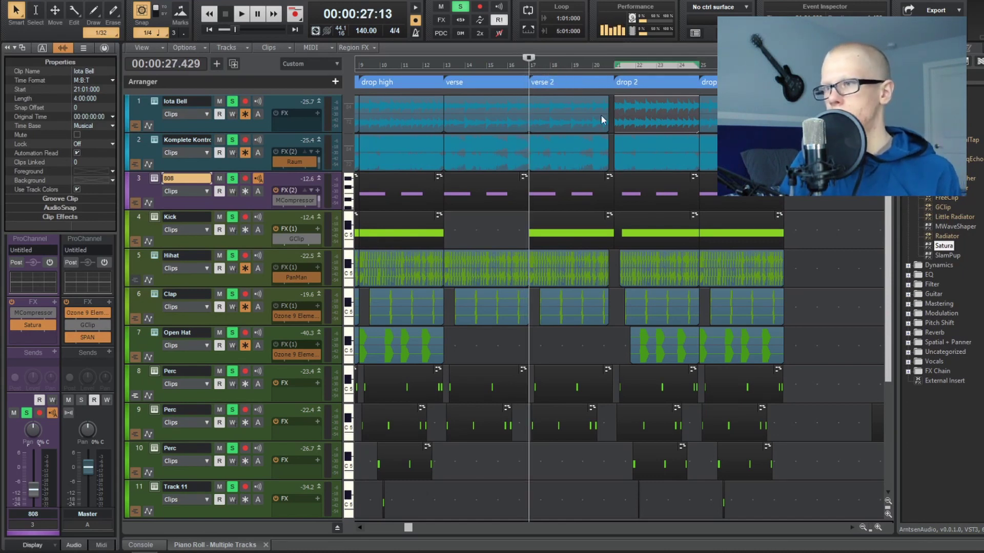
{"action": "key", "text": "space"}
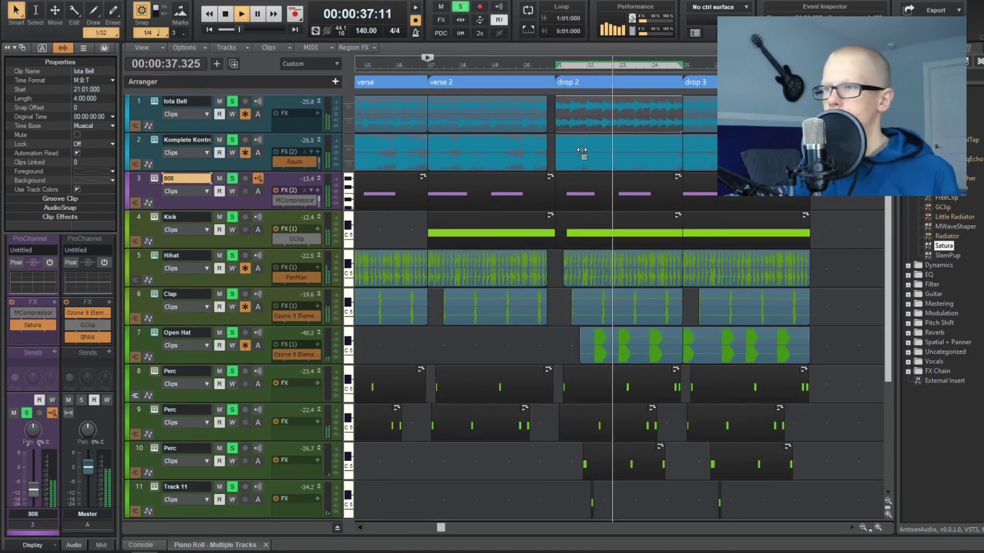
{"action": "scroll", "coordinate": [544, 188], "scroll_direction": "down", "scroll_amount": 1}
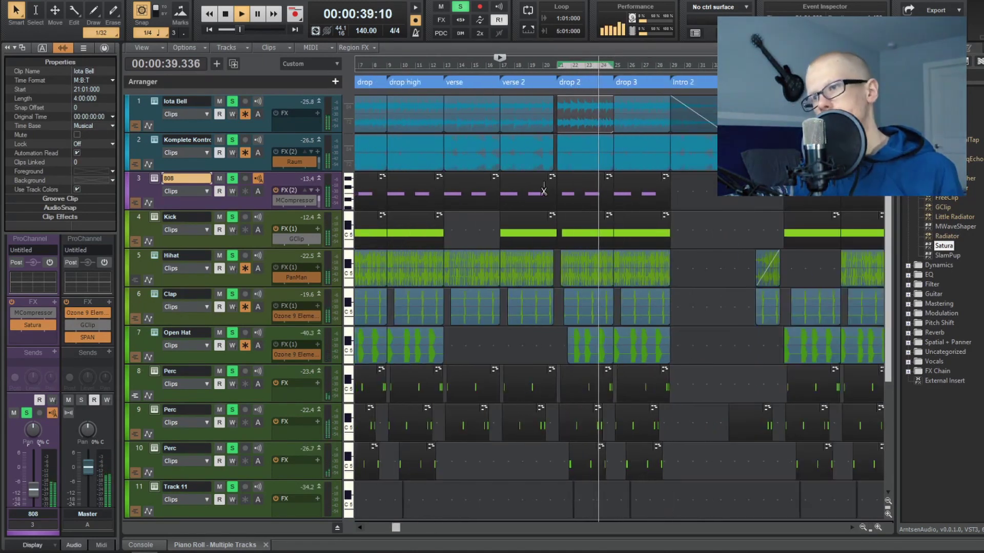
{"action": "scroll", "coordinate": [533, 189], "scroll_direction": "up", "scroll_amount": 1}
{"action": "scroll", "coordinate": [533, 188], "scroll_direction": "down", "scroll_amount": 2}
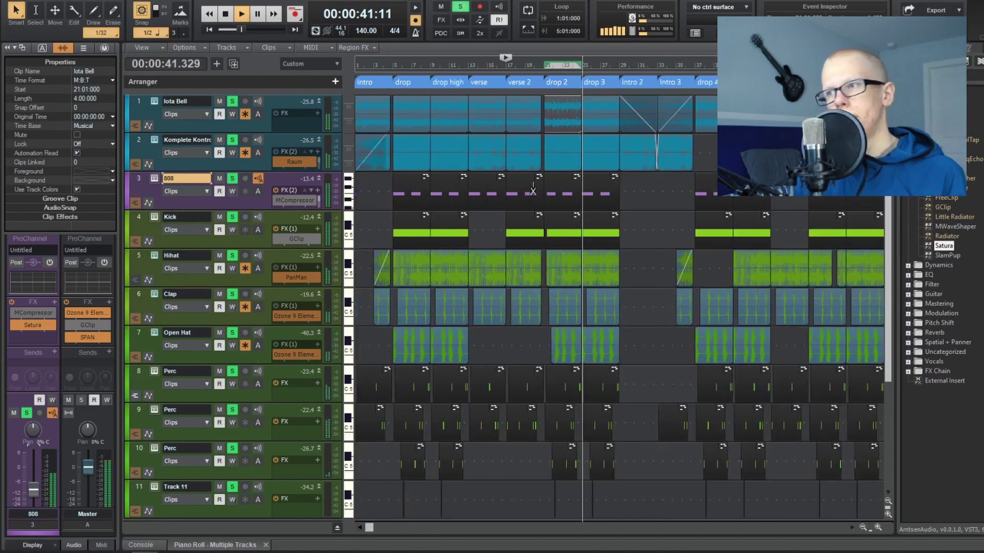
{"action": "scroll", "coordinate": [527, 187], "scroll_direction": "down", "scroll_amount": 1}
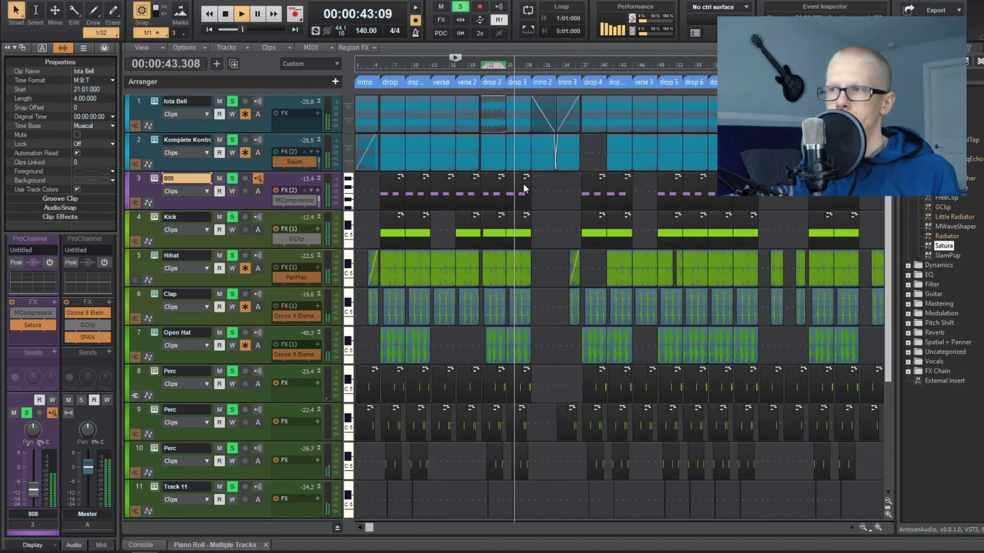
{"action": "key", "text": "space"}
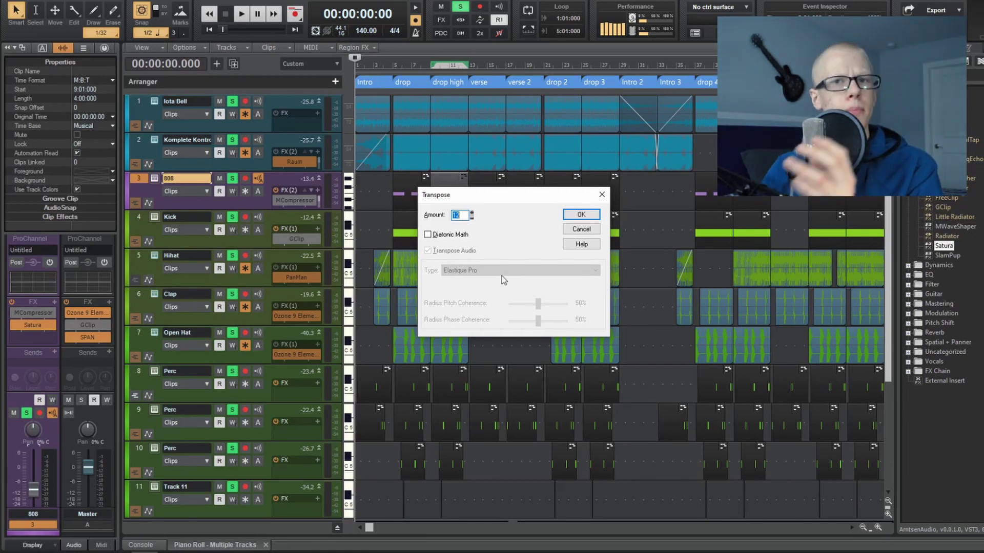
Close the Transpose dialog for the 808 clip in the "drop high" section without applying it
{"action": "left_click", "coordinate": [601, 195]}
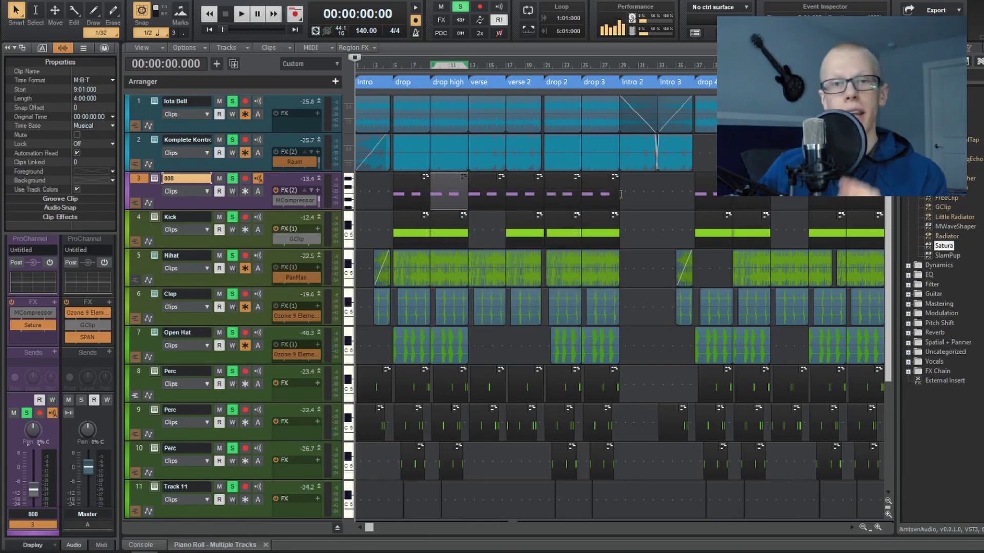
Play the arrangement from the start through the intro, drop and drop high sections to check the transitions
{"action": "left_click", "coordinate": [653, 196]}
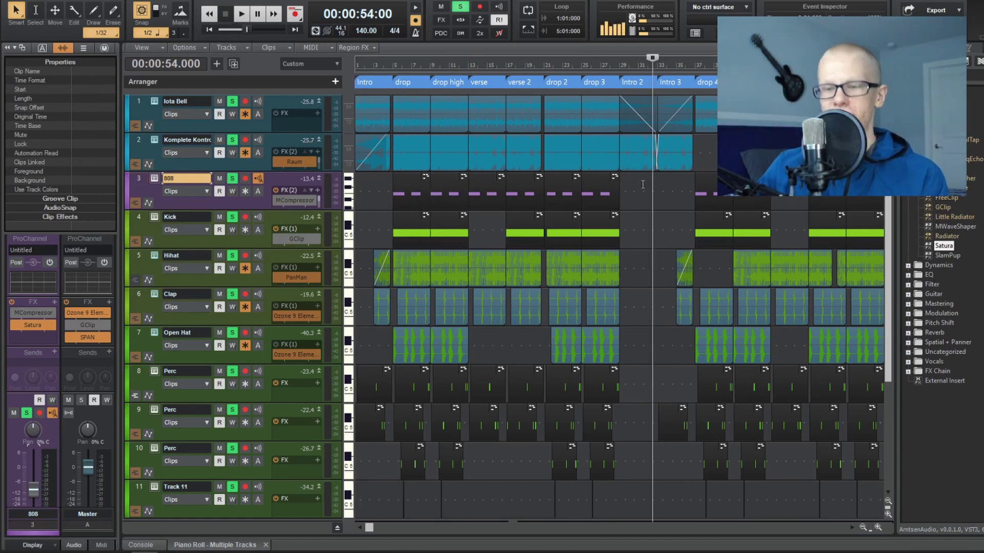
{"action": "key", "text": "w"}
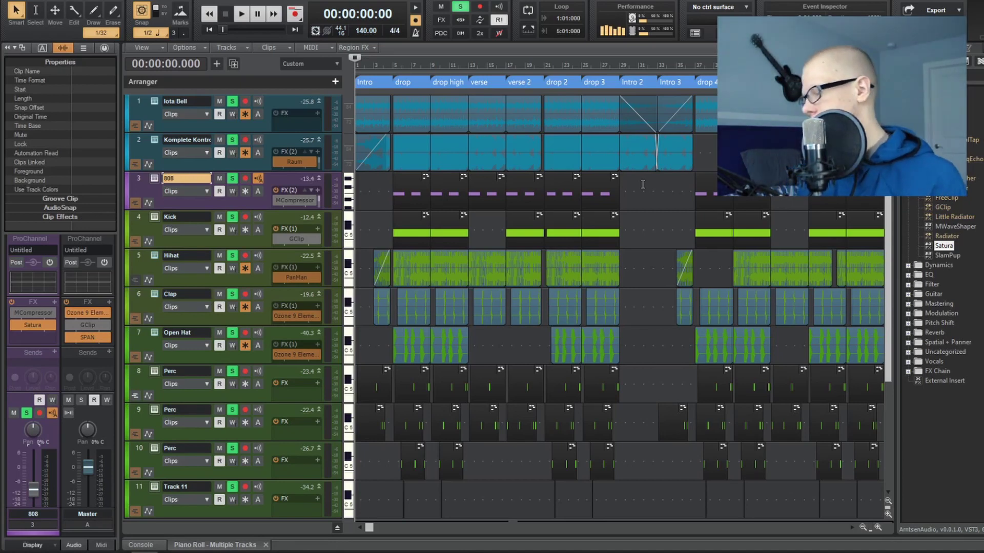
{"action": "key", "text": "space"}
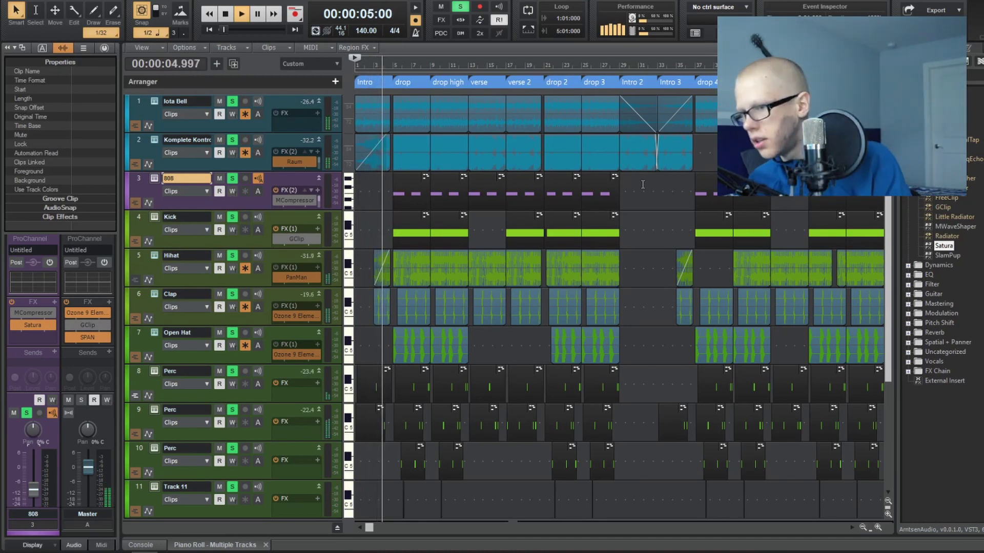
{"action": "scroll", "coordinate": [534, 393], "scroll_direction": "up", "scroll_amount": 3}
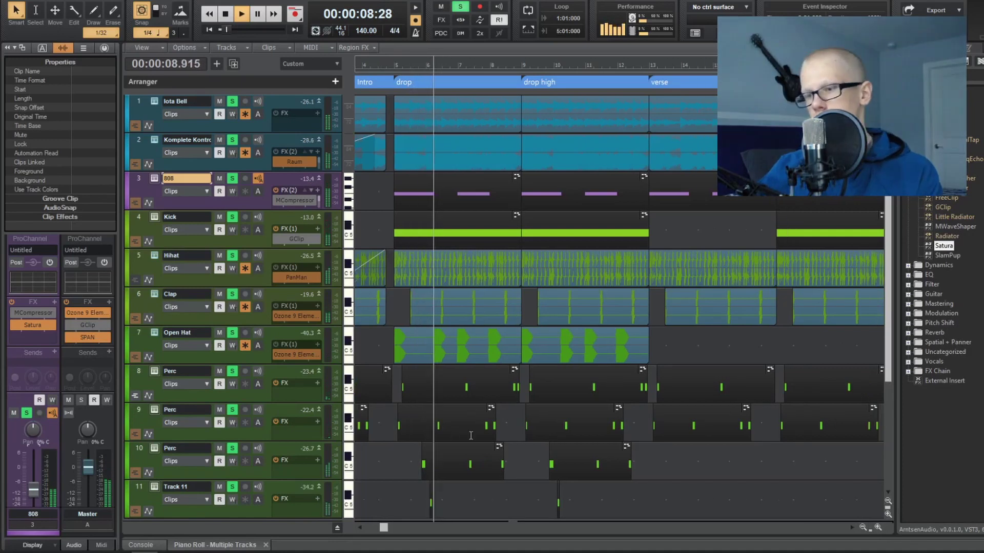
{"action": "scroll", "coordinate": [471, 435], "scroll_direction": "up", "scroll_amount": 1}
{"action": "scroll", "coordinate": [471, 435], "scroll_direction": "down", "scroll_amount": 3}
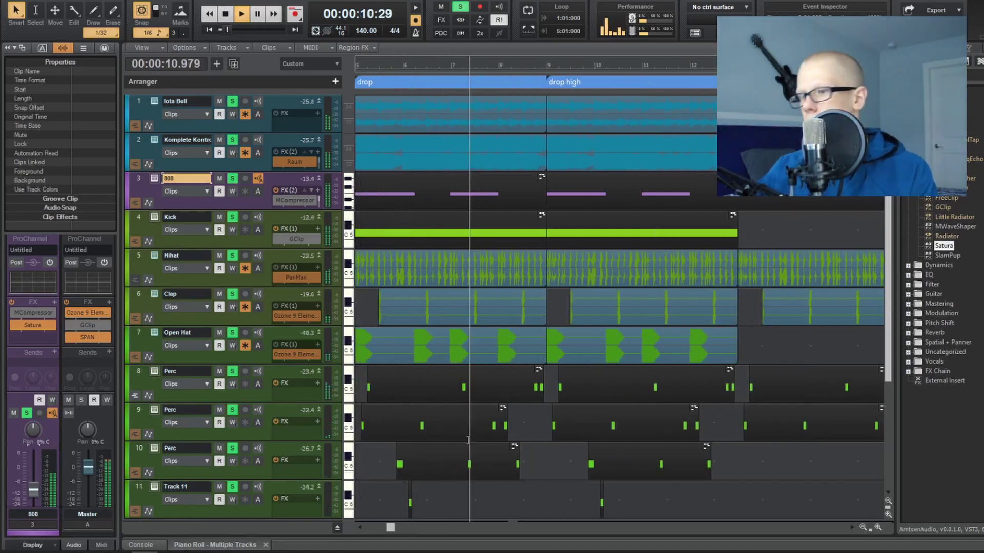
{"action": "scroll", "coordinate": [467, 440], "scroll_direction": "up", "scroll_amount": 2}
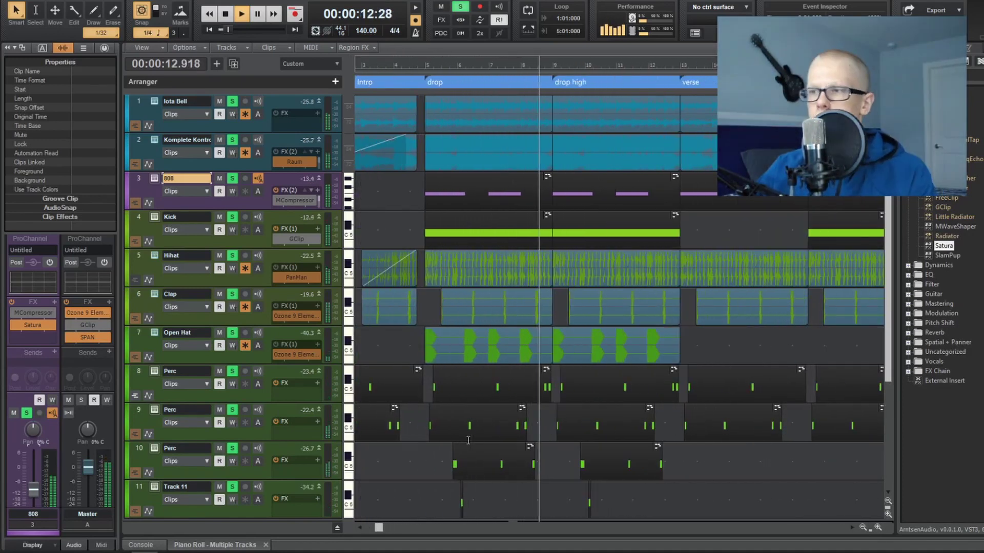
{"action": "scroll", "coordinate": [468, 440], "scroll_direction": "down", "scroll_amount": 3}
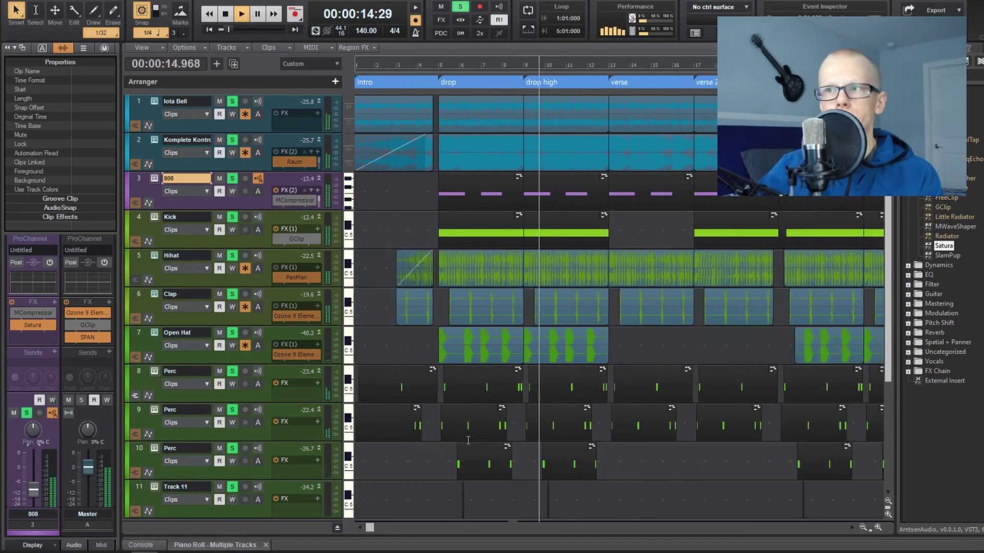
{"action": "scroll", "coordinate": [468, 440], "scroll_direction": "down", "scroll_amount": 2}
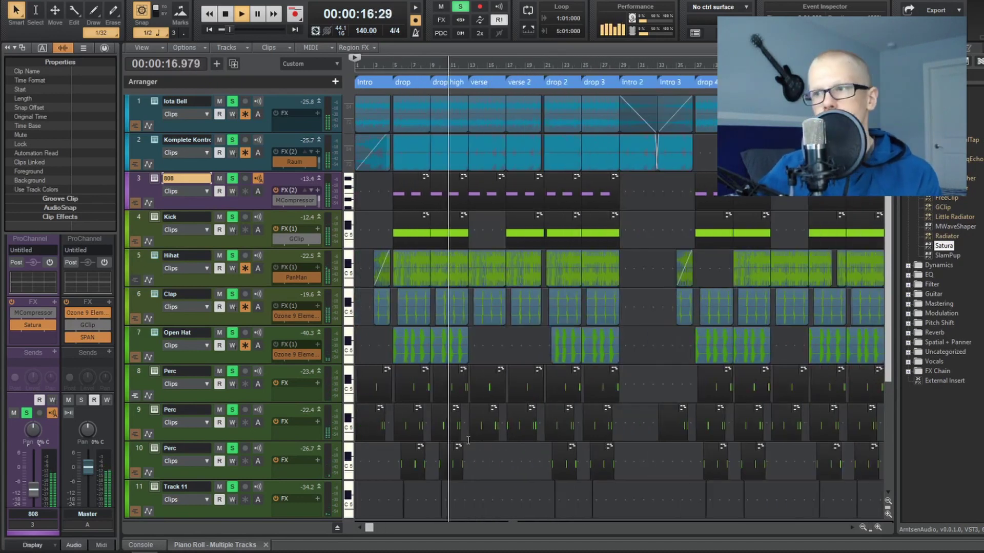
{"action": "scroll", "coordinate": [467, 440], "scroll_direction": "up", "scroll_amount": 3}
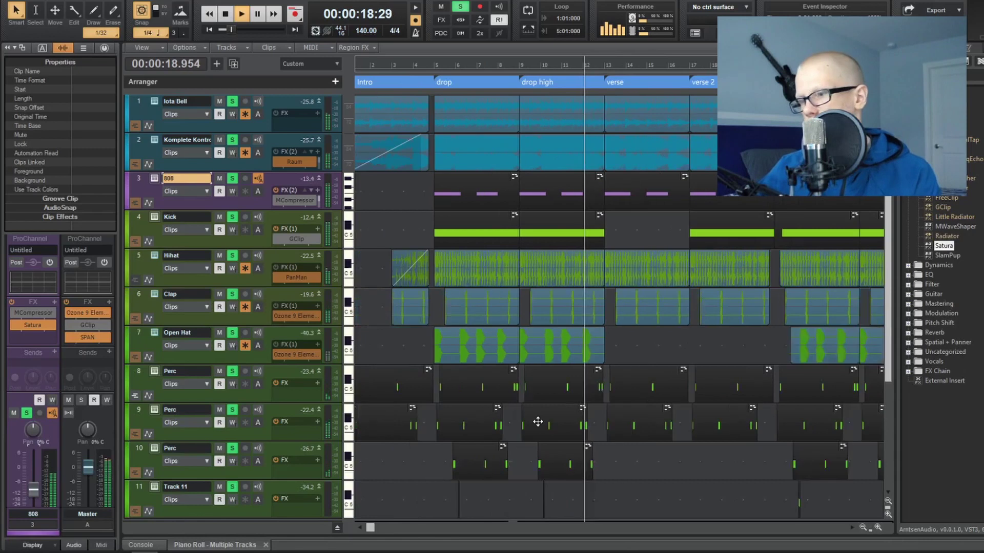
{"action": "scroll", "coordinate": [537, 421], "scroll_direction": "down", "scroll_amount": 3}
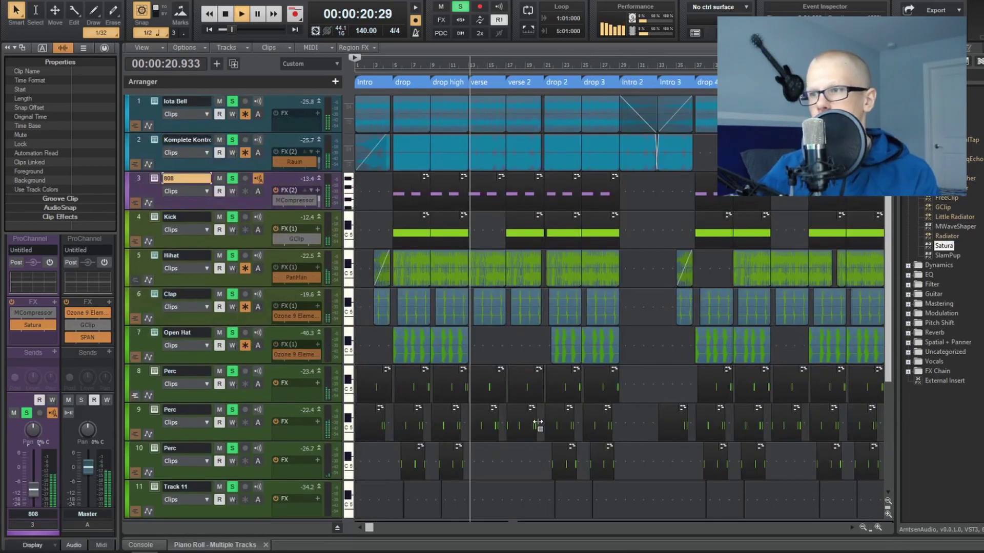
{"action": "scroll", "coordinate": [538, 422], "scroll_direction": "down", "scroll_amount": 1}
{"action": "scroll", "coordinate": [536, 424], "scroll_direction": "up", "scroll_amount": 2}
{"action": "scroll", "coordinate": [536, 424], "scroll_direction": "down", "scroll_amount": 1}
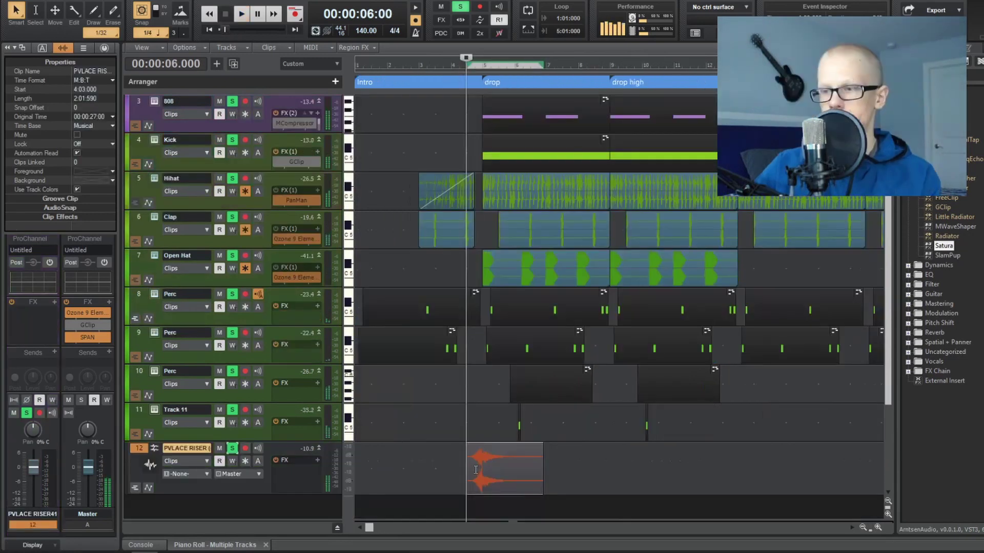
Extend the PVLACE RISER clip to span eight measures from the project start, and duplicate it repeatedly along the arrangement
{"action": "left_click_drag", "start_coordinate": [466, 468], "coordinate": [356, 468]}
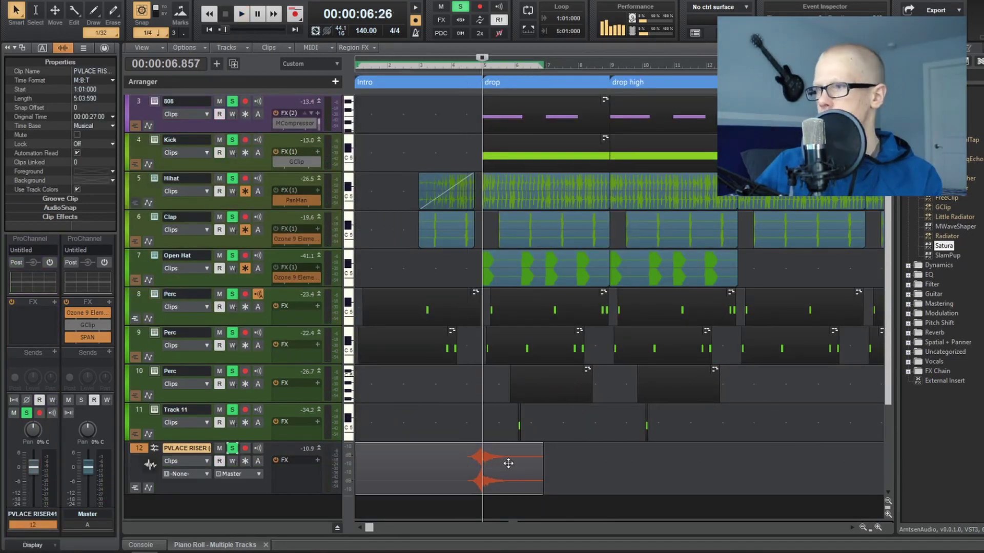
{"action": "left_click_drag", "start_coordinate": [542, 474], "coordinate": [617, 474]}
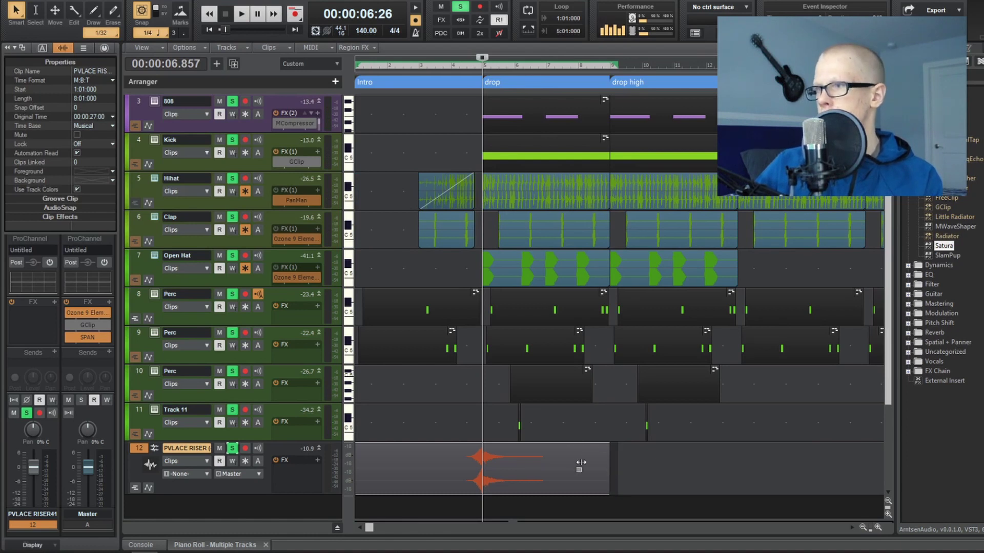
{"action": "scroll", "coordinate": [589, 426], "scroll_direction": "down", "scroll_amount": 3}
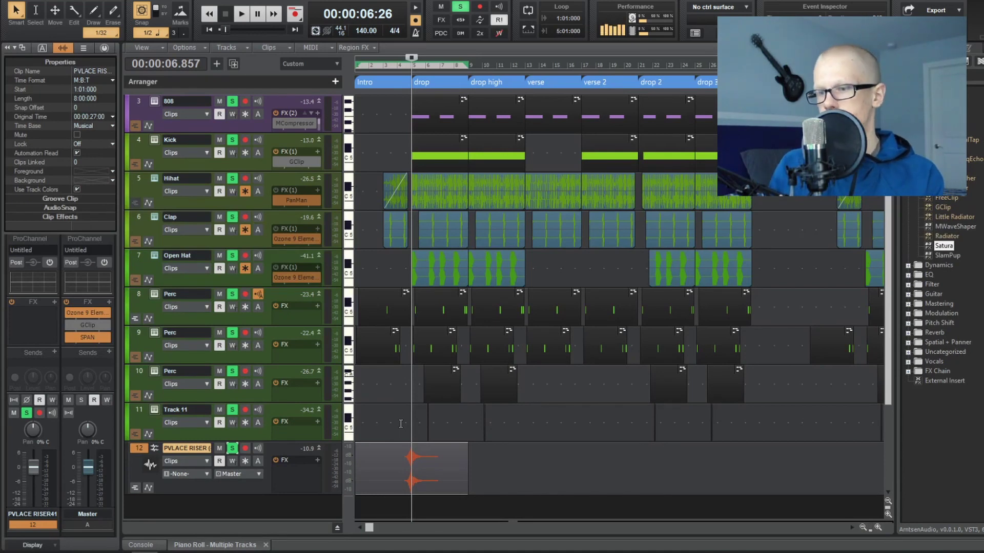
{"action": "key", "text": "ctrl+d"}
{"action": "key", "text": "ctrl+d"}
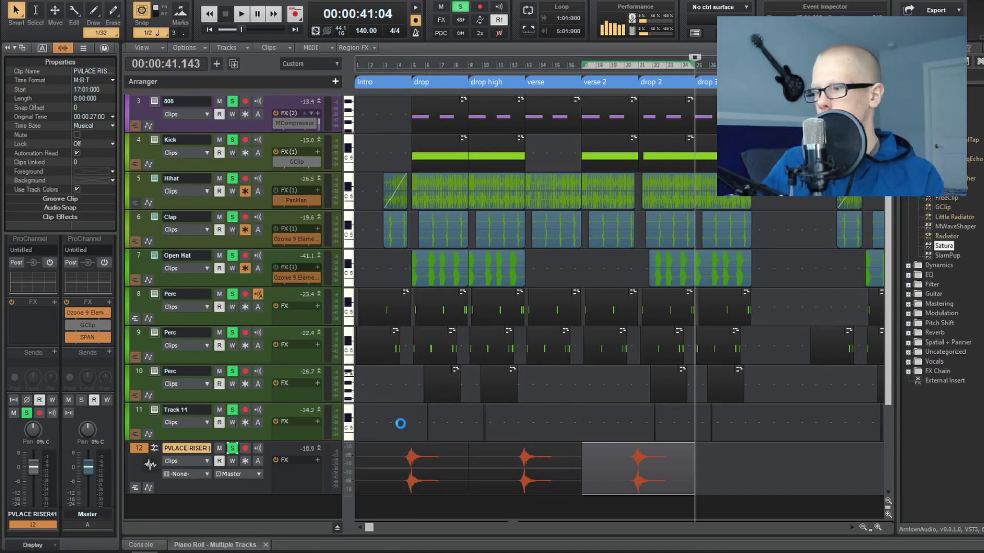
{"action": "key", "text": "ctrl+d"}
{"action": "key", "text": "ctrl+d"}
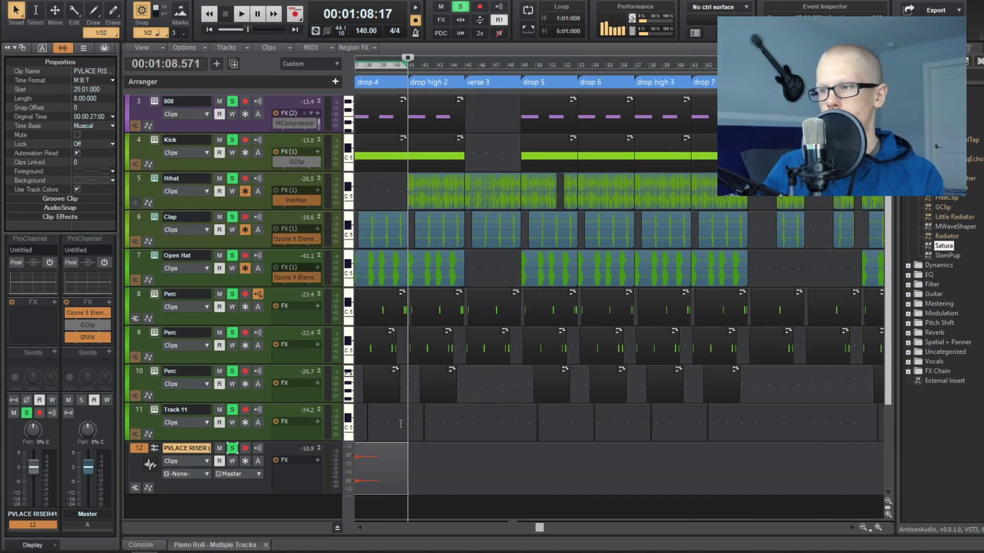
{"action": "key", "text": "ctrl+d"}
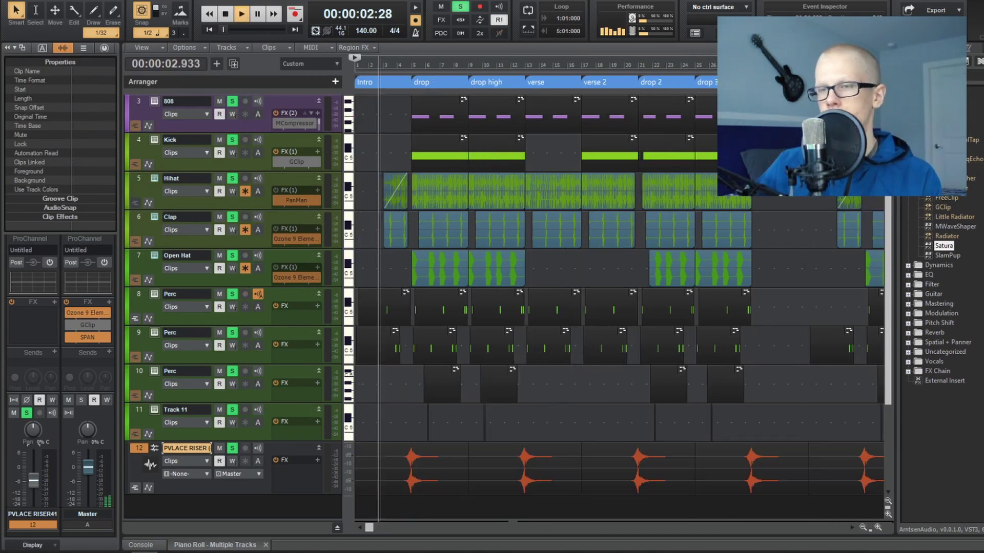
Lower the PVLACE RISER track's volume during playback and hide the clip properties
{"action": "left_click_drag", "start_coordinate": [33, 467], "coordinate": [32, 481]}
{"action": "left_click", "coordinate": [62, 48]}
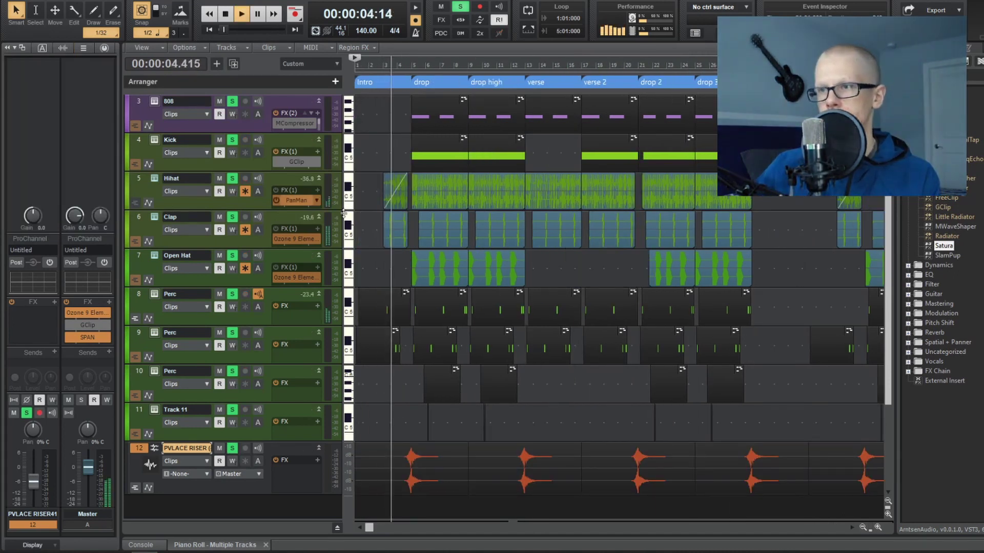
Delete the intro clip from the Perc track 8
{"action": "scroll", "coordinate": [262, 182], "scroll_direction": "up", "scroll_amount": 3}
{"action": "left_click", "coordinate": [425, 300]}
{"action": "key", "text": "Delete"}
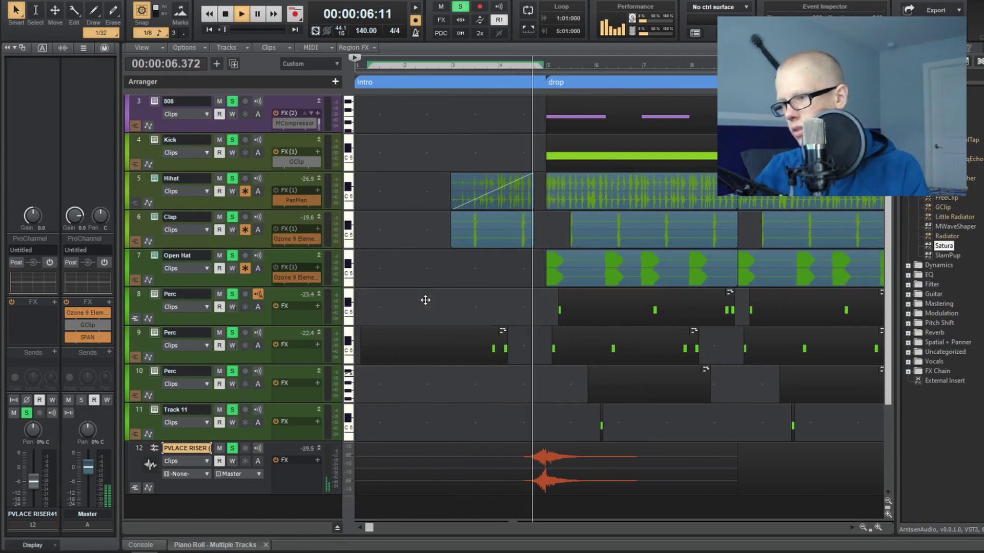
Reduce the PVLACE RISER track's volume further while checking where the risers fall between sections up to drop 4
{"action": "left_click_drag", "start_coordinate": [34, 481], "coordinate": [33, 495]}
{"action": "scroll", "coordinate": [587, 315], "scroll_direction": "down", "scroll_amount": 2}
{"action": "scroll", "coordinate": [587, 315], "scroll_direction": "right", "scroll_amount": 2}
{"action": "scroll", "coordinate": [587, 316], "scroll_direction": "down", "scroll_amount": 1}
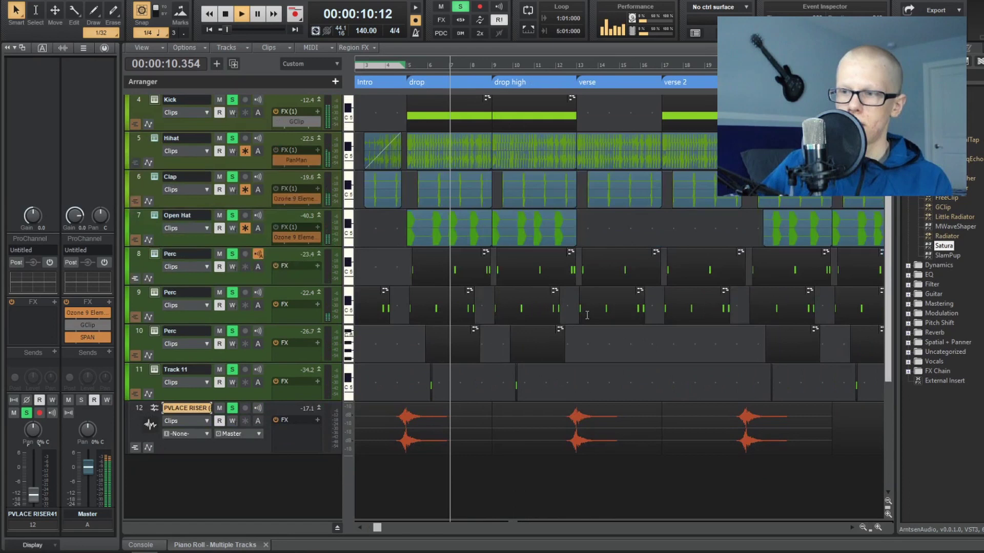
{"action": "scroll", "coordinate": [587, 315], "scroll_direction": "up", "scroll_amount": 3}
{"action": "scroll", "coordinate": [512, 302], "scroll_direction": "right", "scroll_amount": 5}
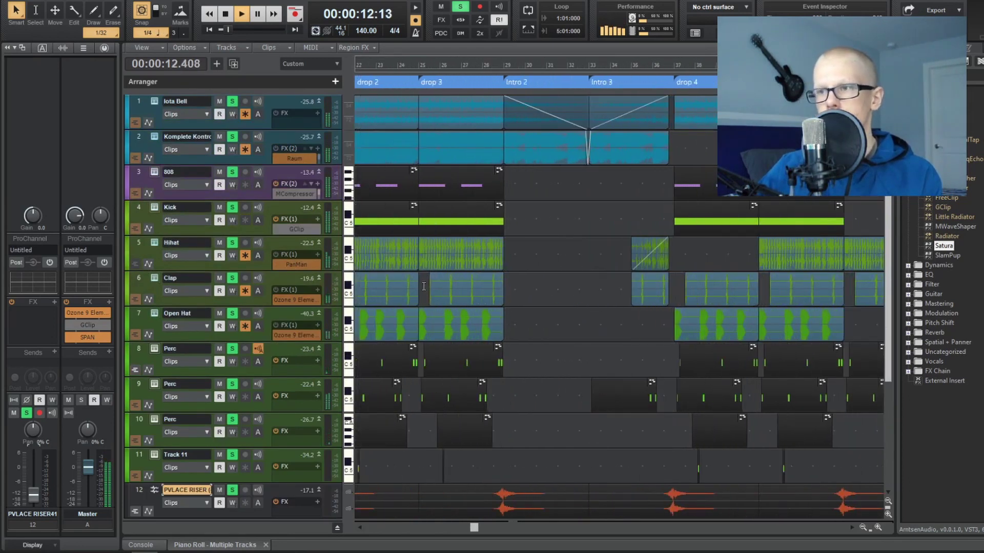
{"action": "scroll", "coordinate": [424, 286], "scroll_direction": "left", "scroll_amount": 1}
Enable GClip on the Master bus and set its Clip to 78% and Gain to 3.9 dB
{"action": "left_click", "coordinate": [137, 173]}
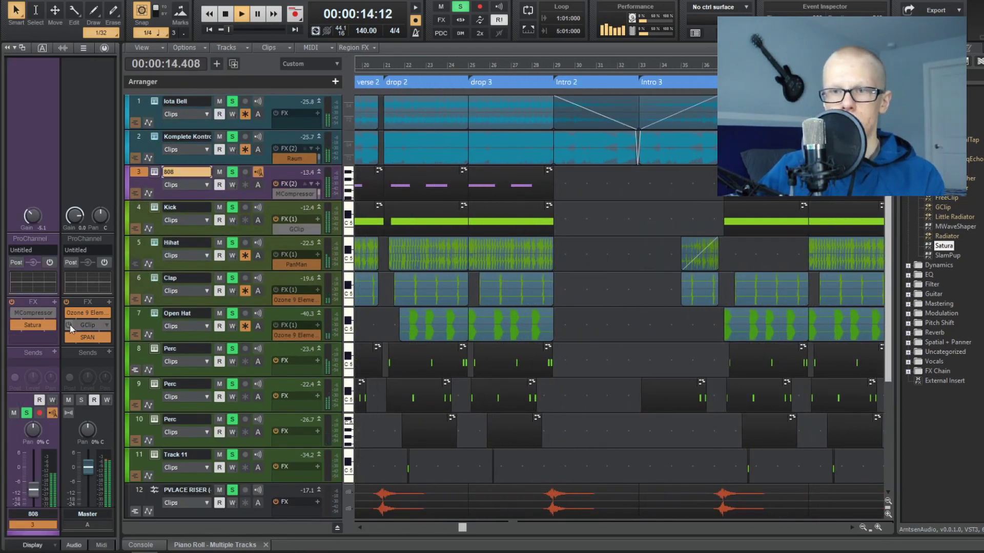
{"action": "double_click", "coordinate": [86, 327]}
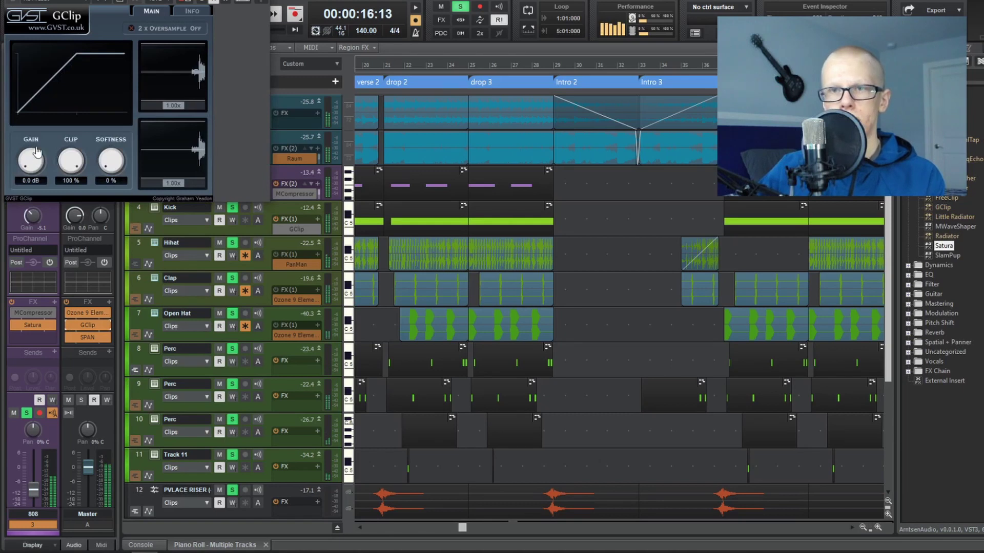
{"action": "left_click_drag", "start_coordinate": [68, 162], "coordinate": [66, 177]}
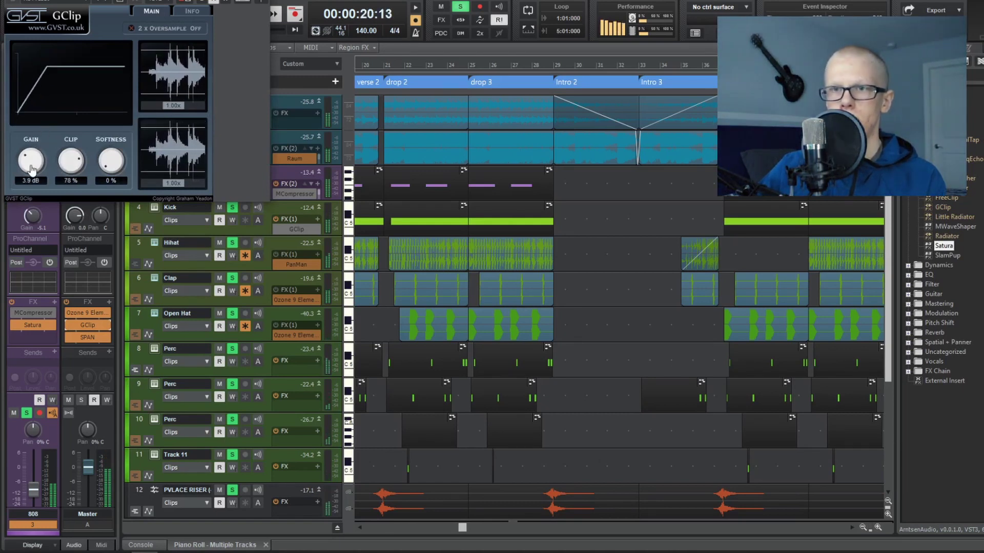
{"action": "left_click", "coordinate": [263, 1]}
Examine the clips from drop 2 through drop 3 into Intro 2 during playback
{"action": "scroll", "coordinate": [558, 236], "scroll_direction": "up", "scroll_amount": 1}
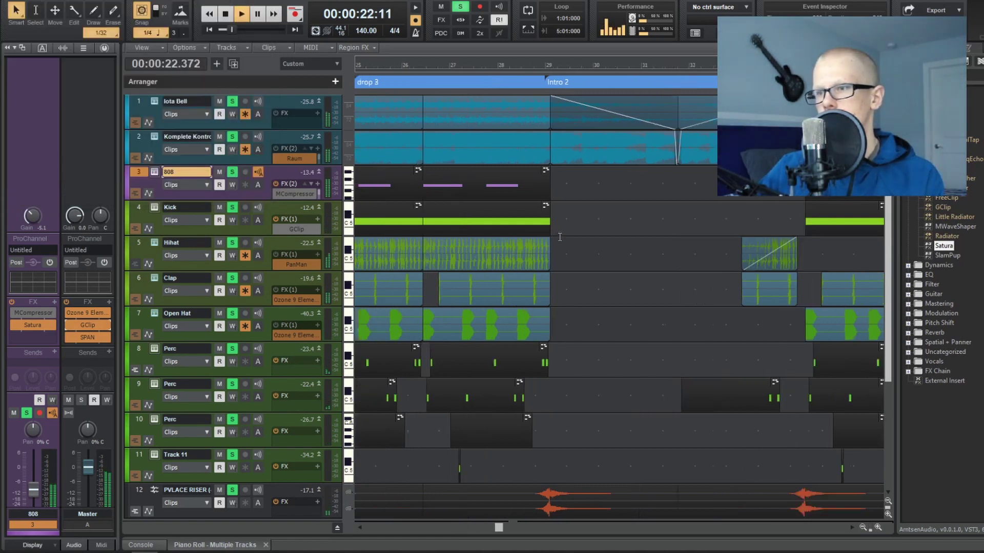
{"action": "scroll", "coordinate": [558, 240], "scroll_direction": "right", "scroll_amount": 1}
{"action": "scroll", "coordinate": [558, 244], "scroll_direction": "up", "scroll_amount": 1}
{"action": "scroll", "coordinate": [558, 244], "scroll_direction": "down", "scroll_amount": 1}
{"action": "scroll", "coordinate": [477, 289], "scroll_direction": "left", "scroll_amount": 2}
{"action": "scroll", "coordinate": [458, 314], "scroll_direction": "up", "scroll_amount": 1}
{"action": "scroll", "coordinate": [440, 324], "scroll_direction": "left", "scroll_amount": 2}
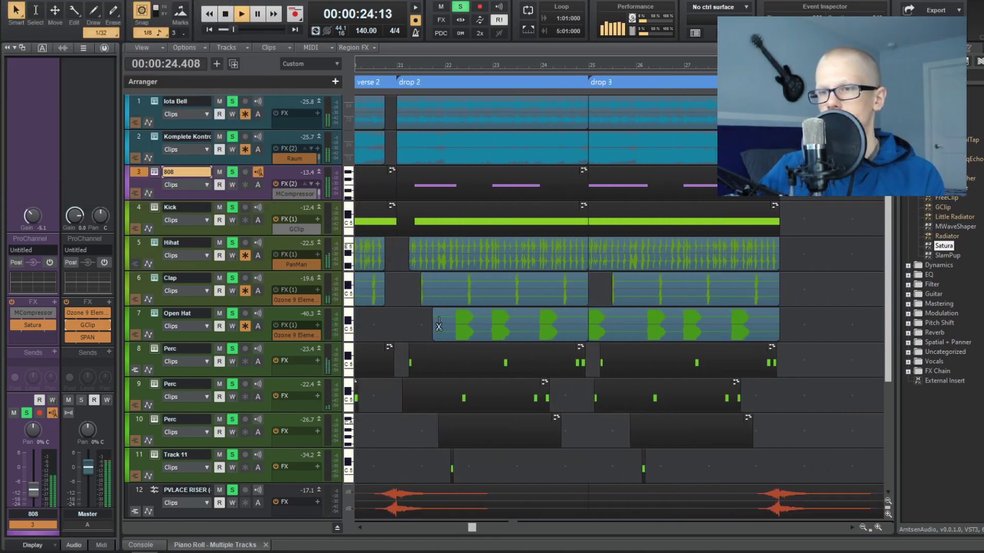
{"action": "key", "text": "XF86AudioLowerVolume"}
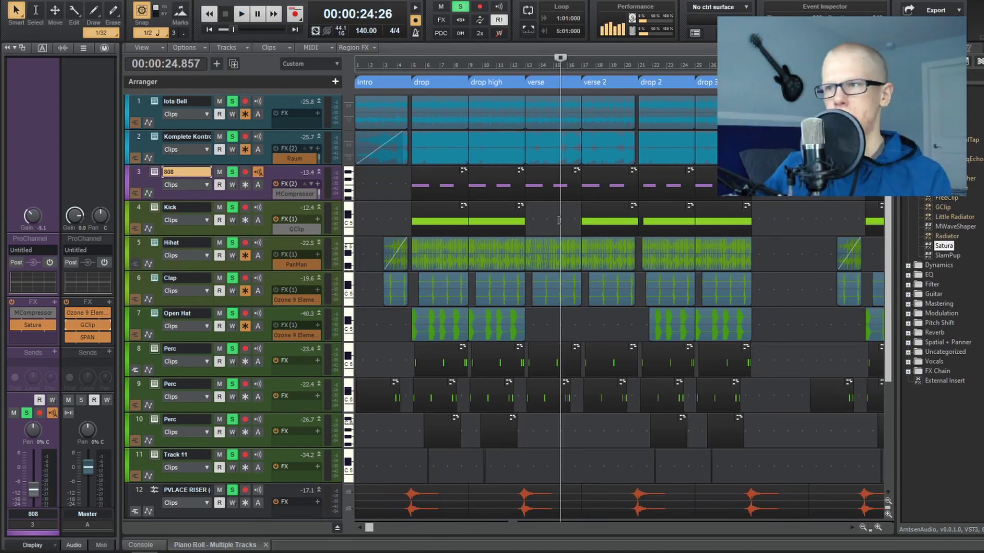
Loop the drop section from 5:01:000 to 9:01:000, leave only Iota Bell soloed, and save the project
{"action": "left_click", "coordinate": [461, 102]}
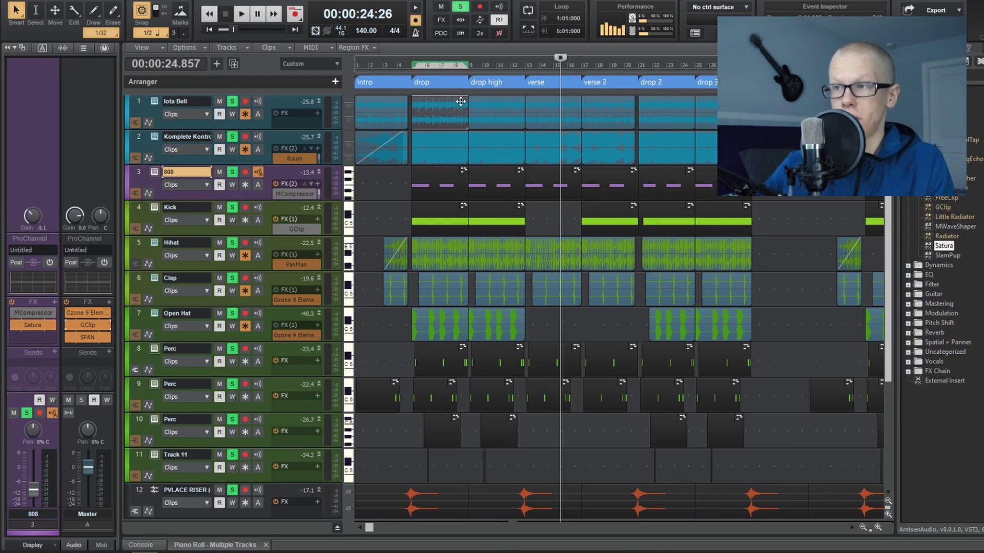
{"action": "key", "text": "ctrl+shift+l"}
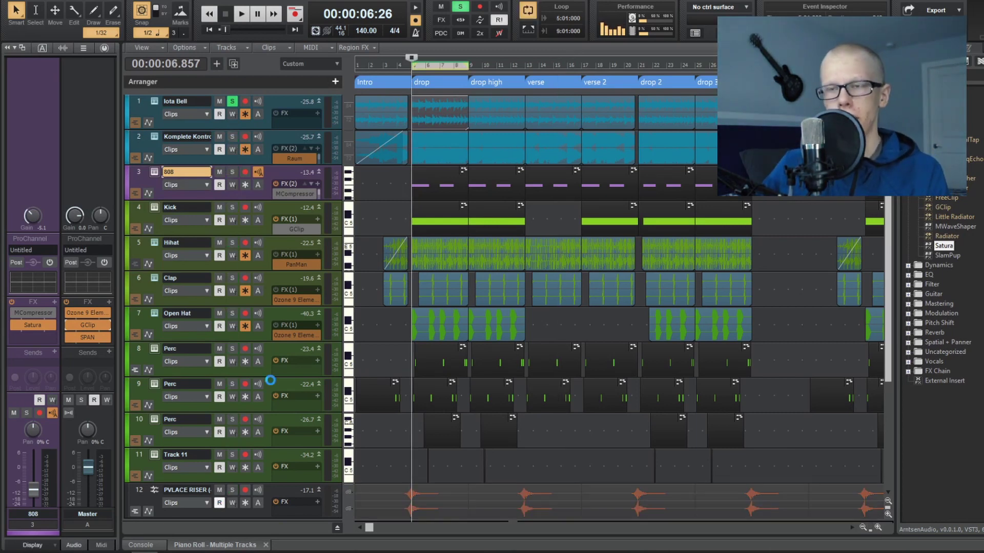
{"action": "key", "text": "ctrl+s"}
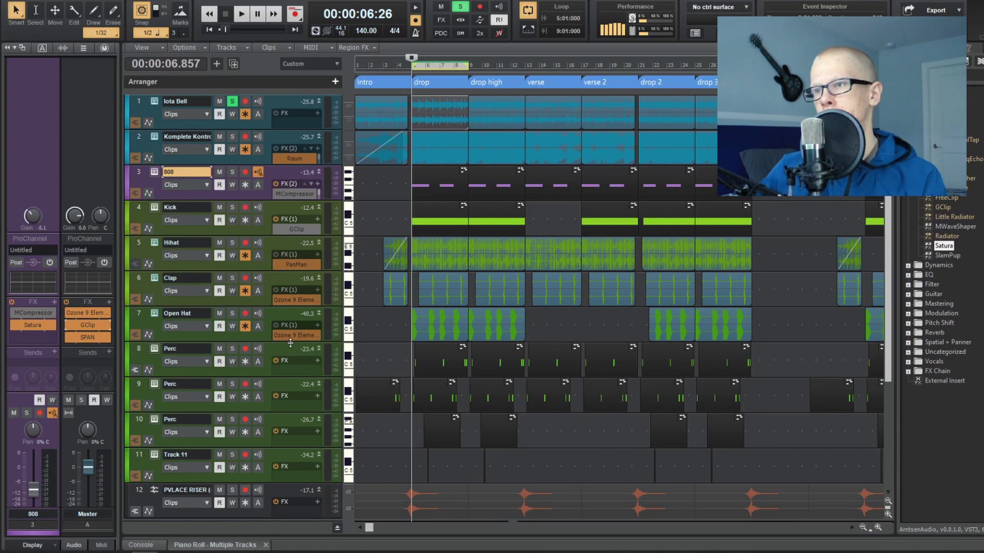
Play the looped drop and bring in the Komplete Kontrol and 808 tracks one after another by soloing them
{"action": "key", "text": "space"}
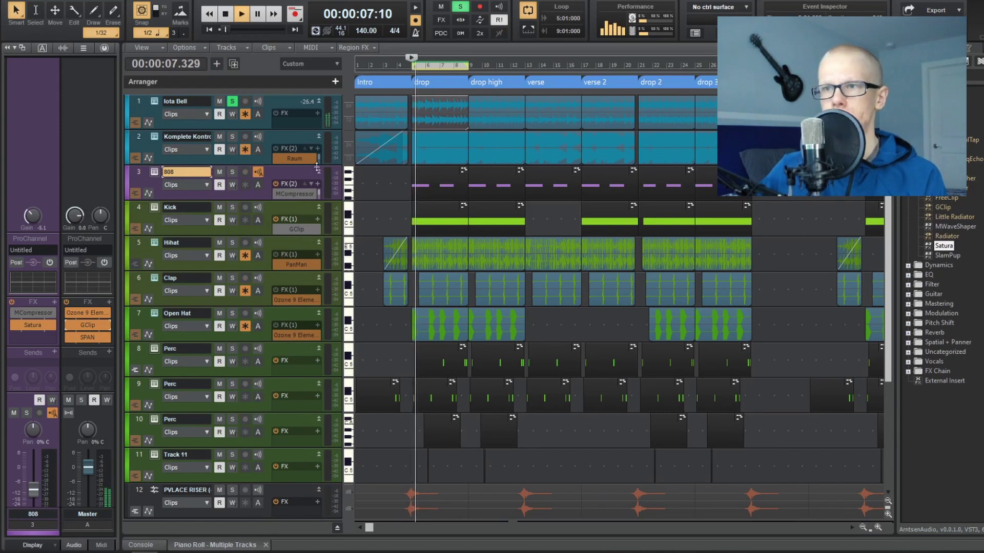
{"action": "left_click", "coordinate": [232, 137]}
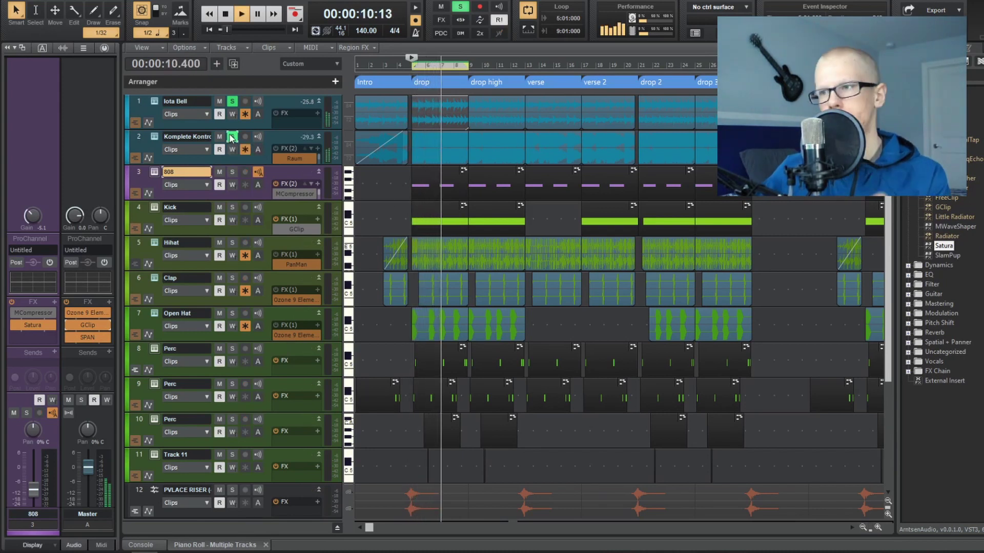
{"action": "left_click", "coordinate": [138, 142]}
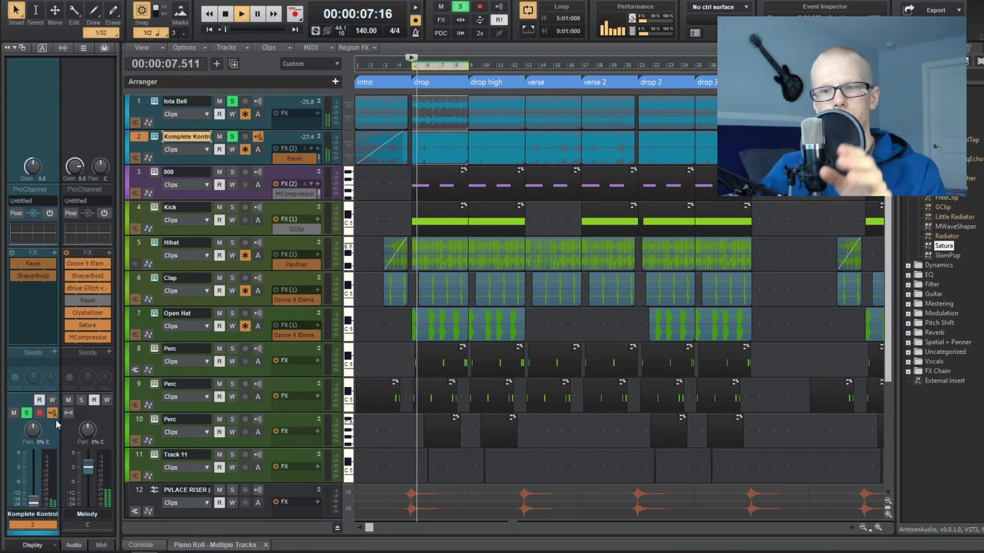
{"action": "scroll", "coordinate": [54, 416], "scroll_direction": "down", "scroll_amount": 2}
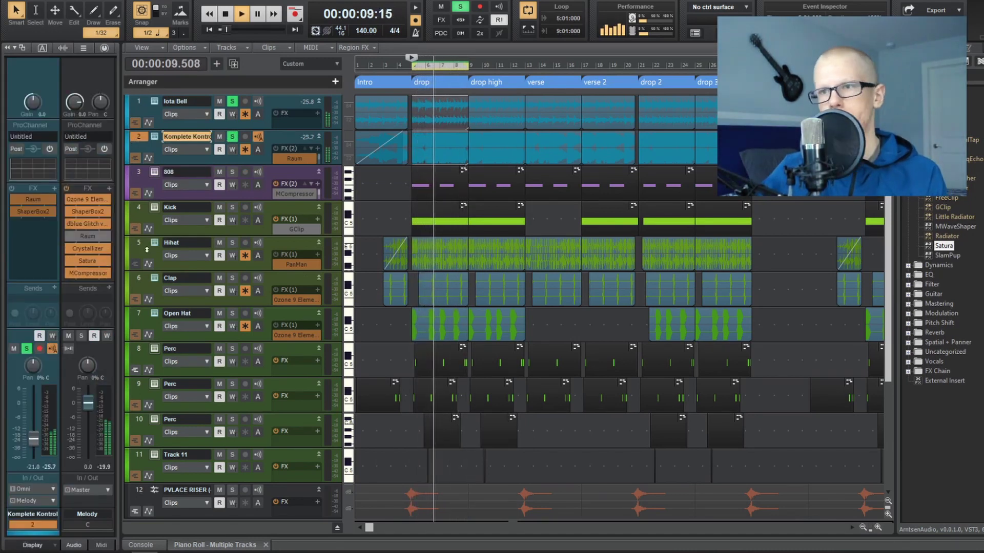
{"action": "left_click", "coordinate": [234, 172]}
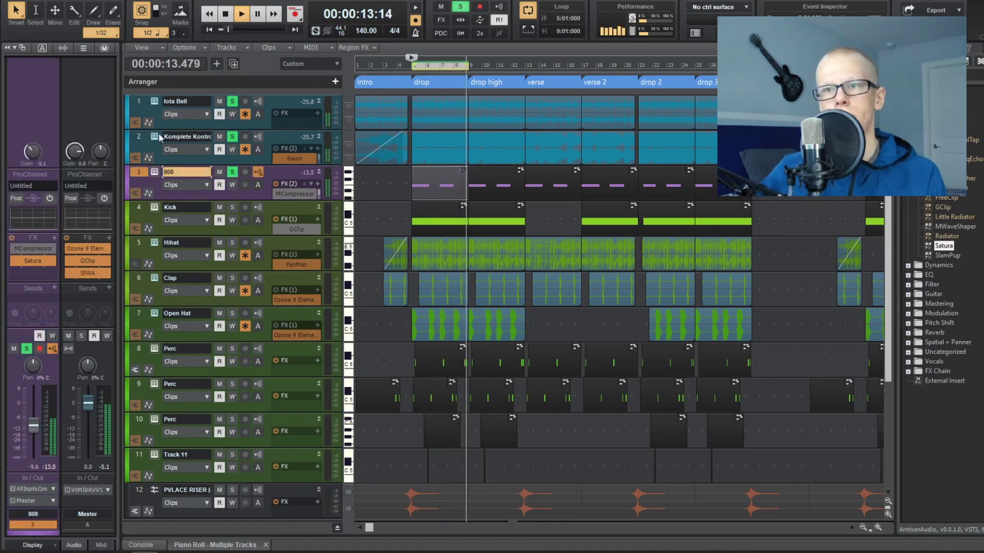
Compare the Komplete Kontrol and 808 levels in the looped drop and raise the 808 volume to about -8.2 dB
{"action": "left_click", "coordinate": [139, 136]}
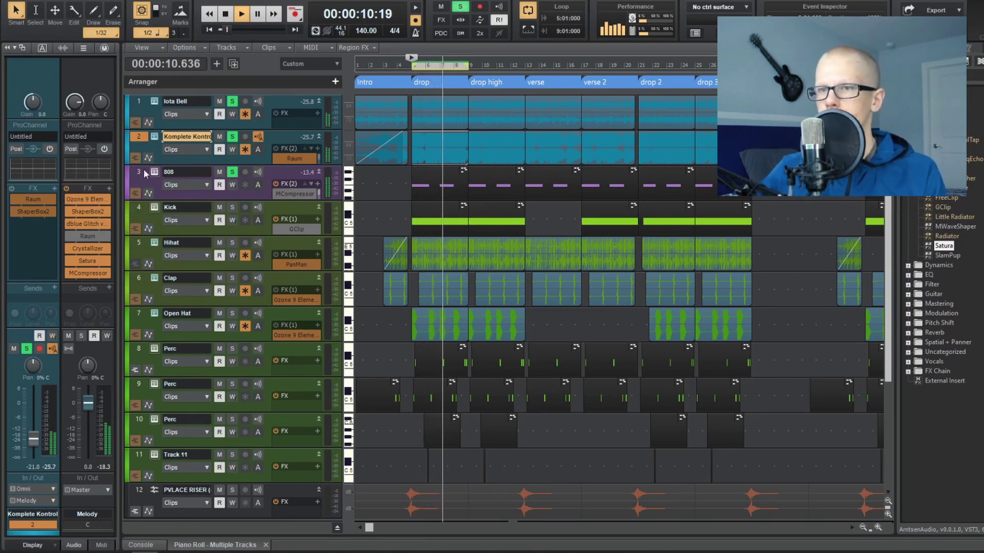
{"action": "left_click", "coordinate": [132, 184]}
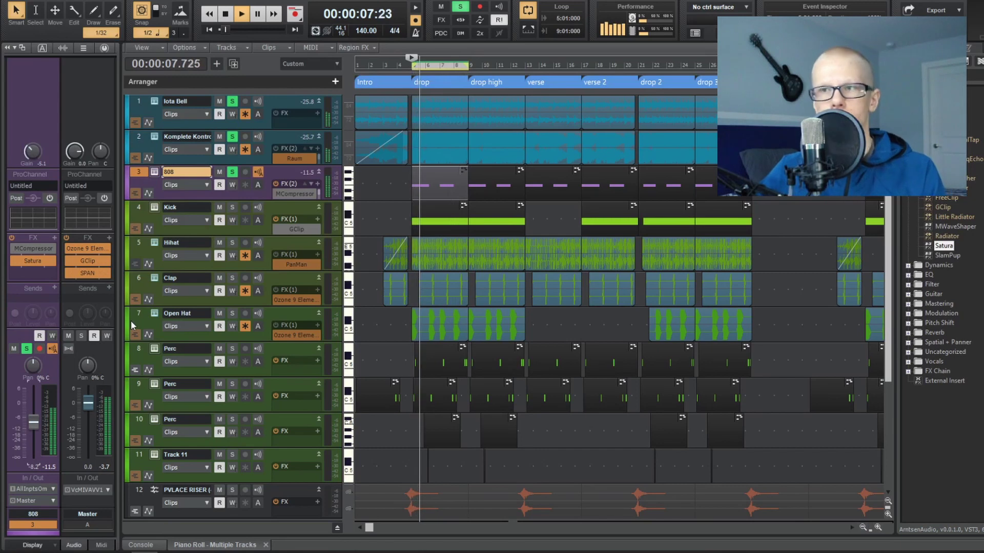
{"action": "key", "text": "space"}
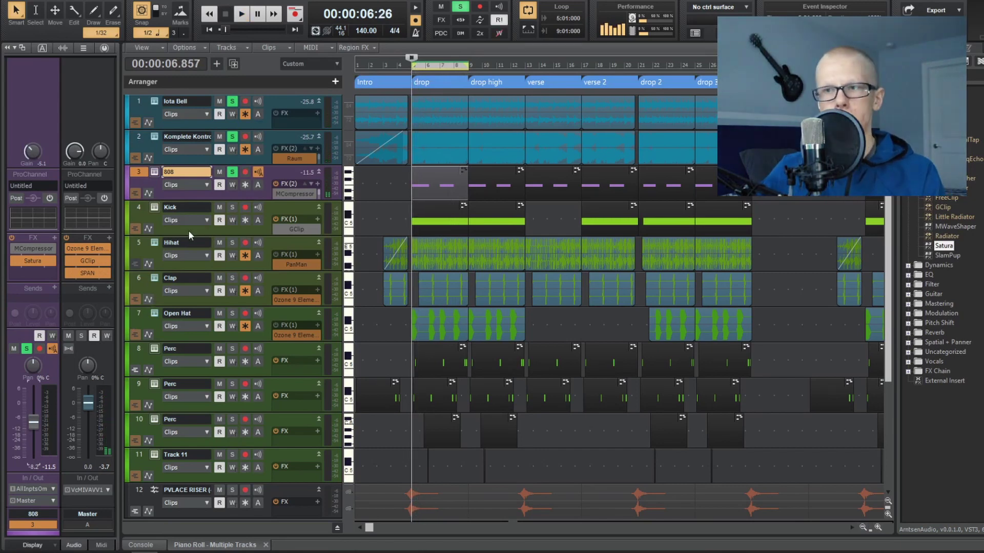
Bring the soloed Kick into the looped drop and lower its volume to about -6.4 dB
{"action": "left_click", "coordinate": [232, 207]}
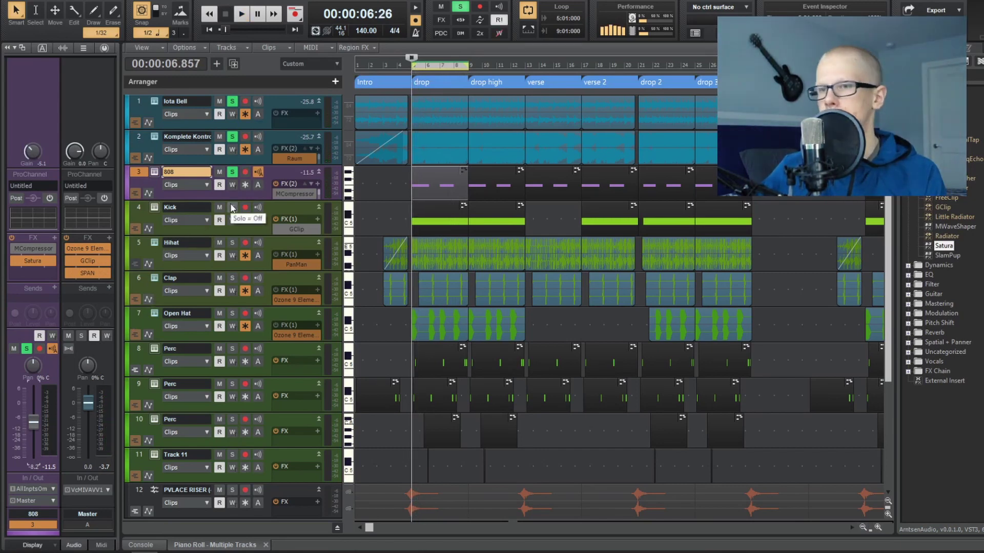
{"action": "key", "text": "space"}
{"action": "left_click", "coordinate": [221, 219]}
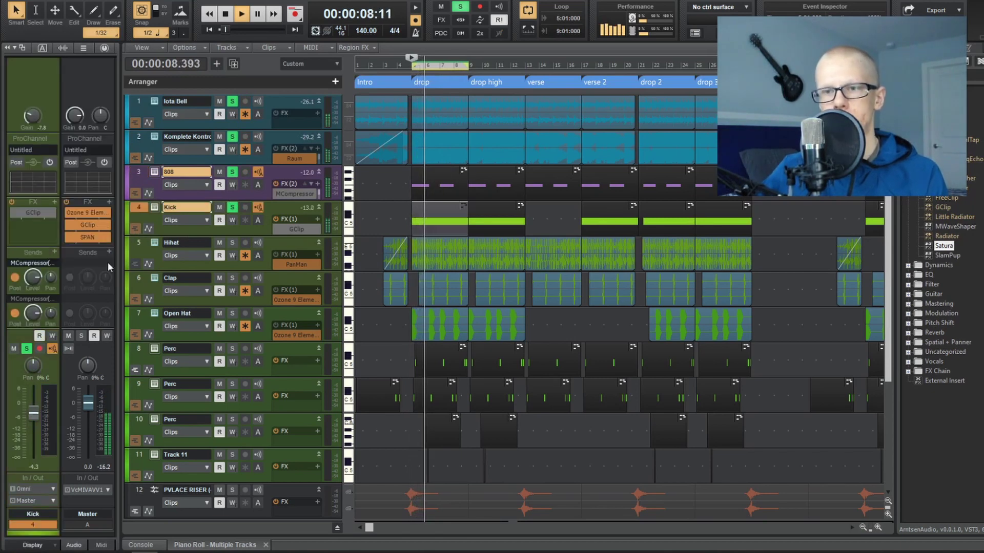
{"action": "left_click_drag", "start_coordinate": [35, 418], "coordinate": [35, 419]}
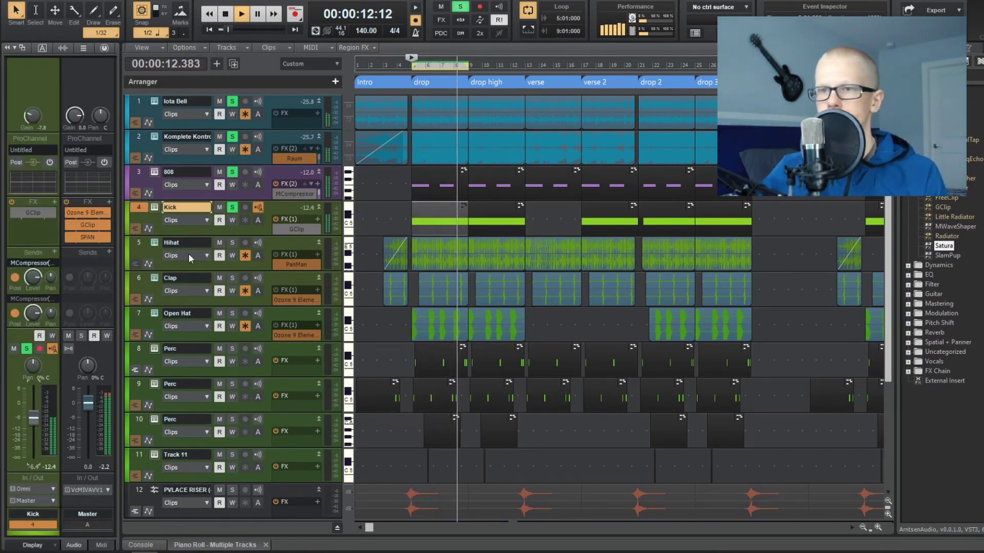
Solo the Hihat and Clap tracks in the looped drop and raise the Clap volume to about -7.1 dB
{"action": "left_click", "coordinate": [232, 242]}
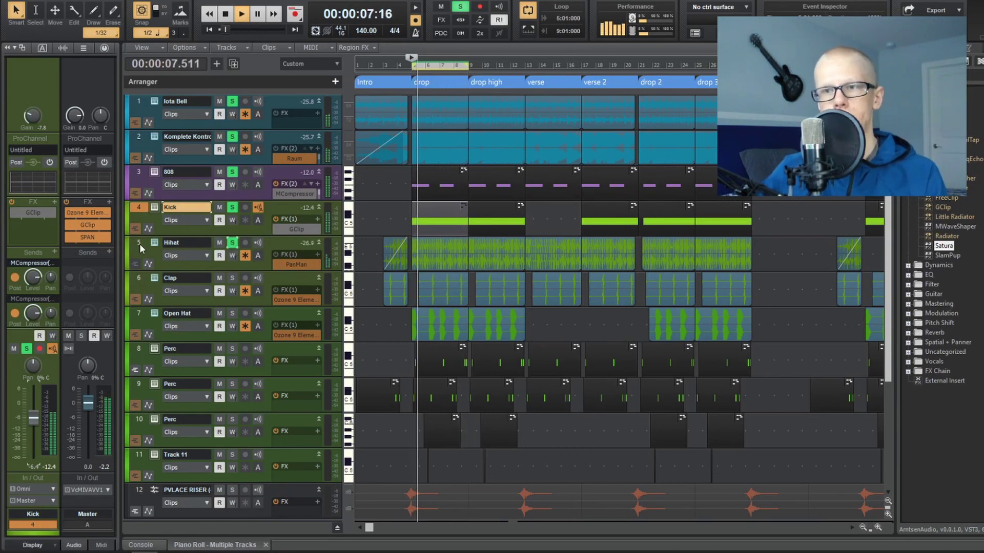
{"action": "left_click", "coordinate": [139, 245]}
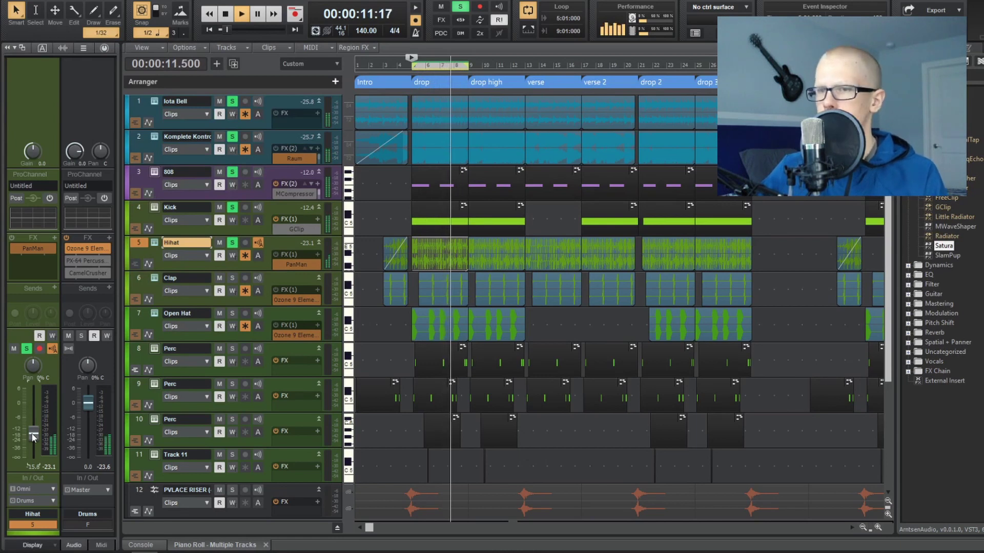
{"action": "left_click", "coordinate": [233, 278]}
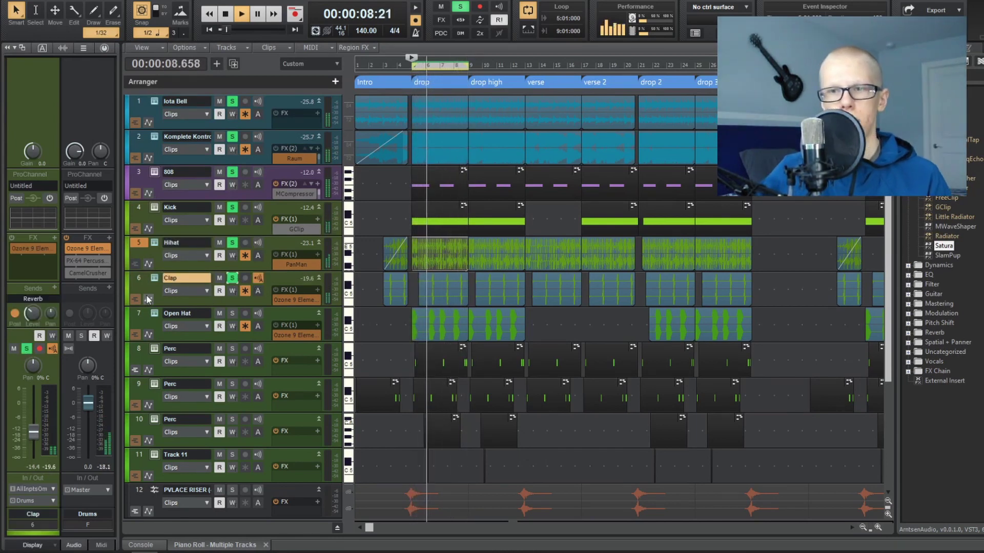
{"action": "left_click", "coordinate": [139, 279]}
{"action": "left_click_drag", "start_coordinate": [29, 435], "coordinate": [29, 419]}
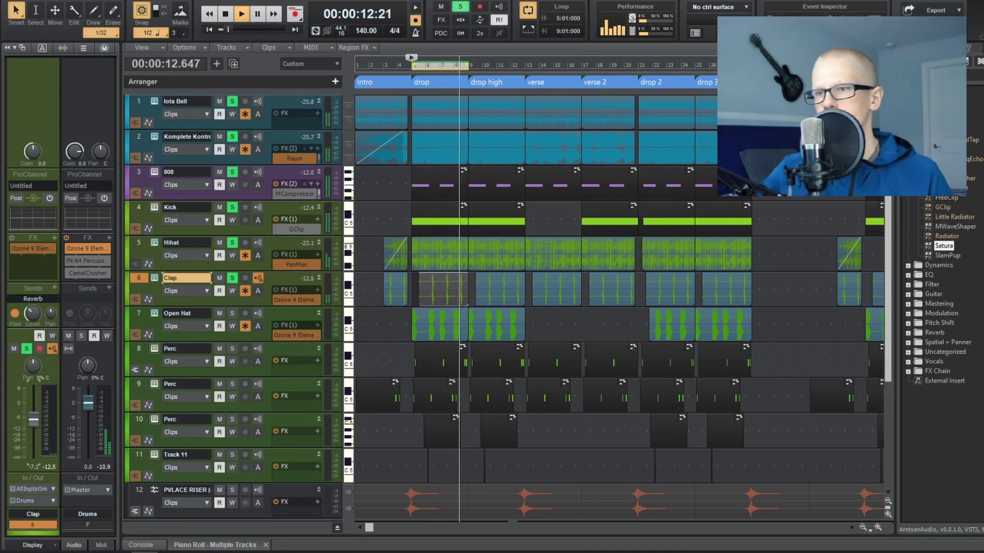
Enable the Clap's Ozone 9 Elements effect and set its Imager to Width 48.9 with Stereoize at 4.5 ms
{"action": "left_click", "coordinate": [12, 238]}
{"action": "double_click", "coordinate": [26, 248]}
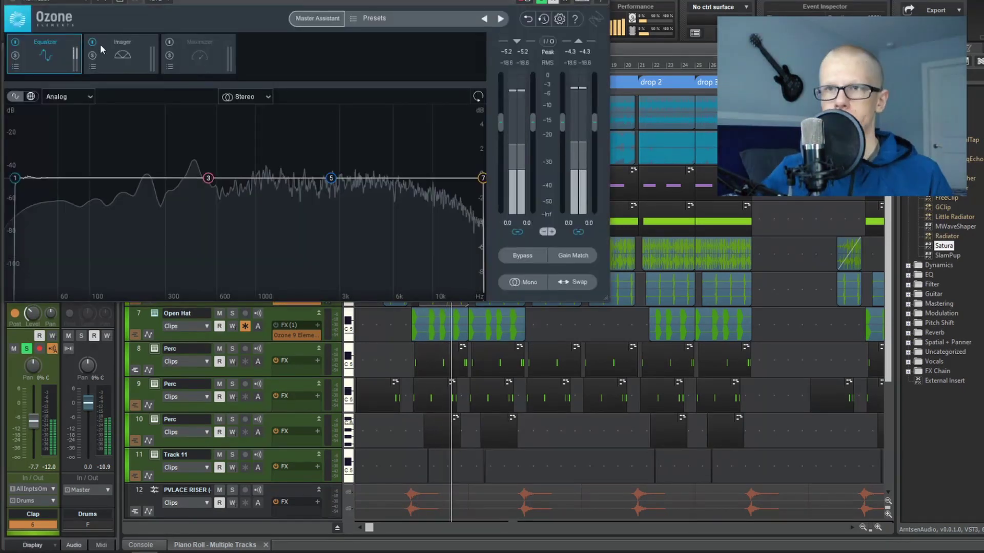
{"action": "left_click", "coordinate": [105, 51]}
{"action": "left_click_drag", "start_coordinate": [108, 205], "coordinate": [158, 208]}
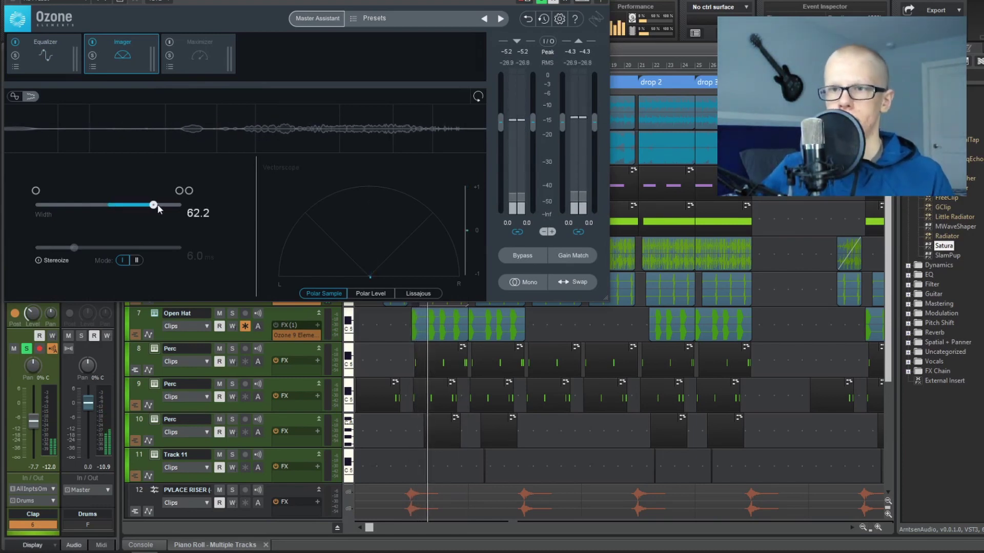
{"action": "left_click", "coordinate": [60, 258]}
{"action": "left_click_drag", "start_coordinate": [74, 250], "coordinate": [62, 249]}
{"action": "left_click_drag", "start_coordinate": [153, 205], "coordinate": [143, 204]}
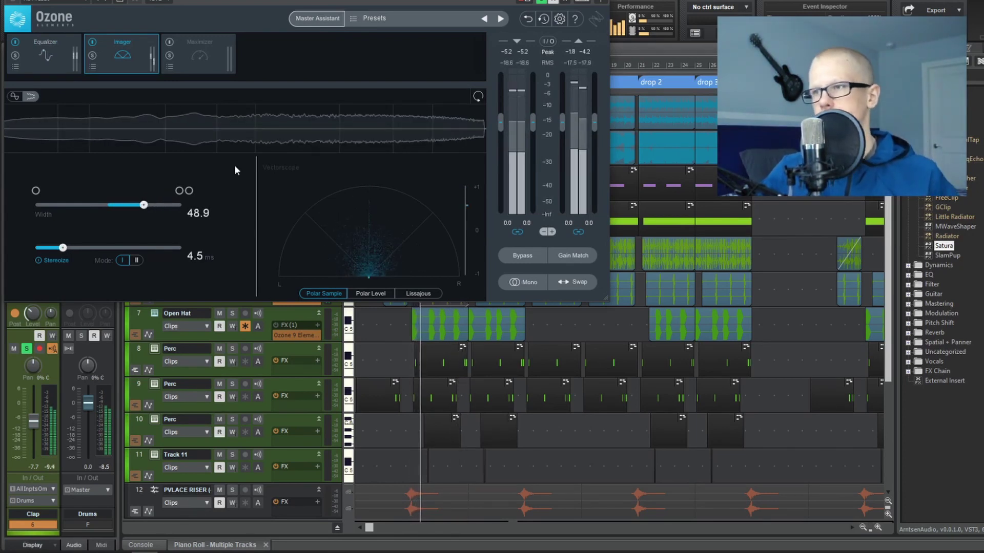
{"action": "left_click", "coordinate": [601, 1]}
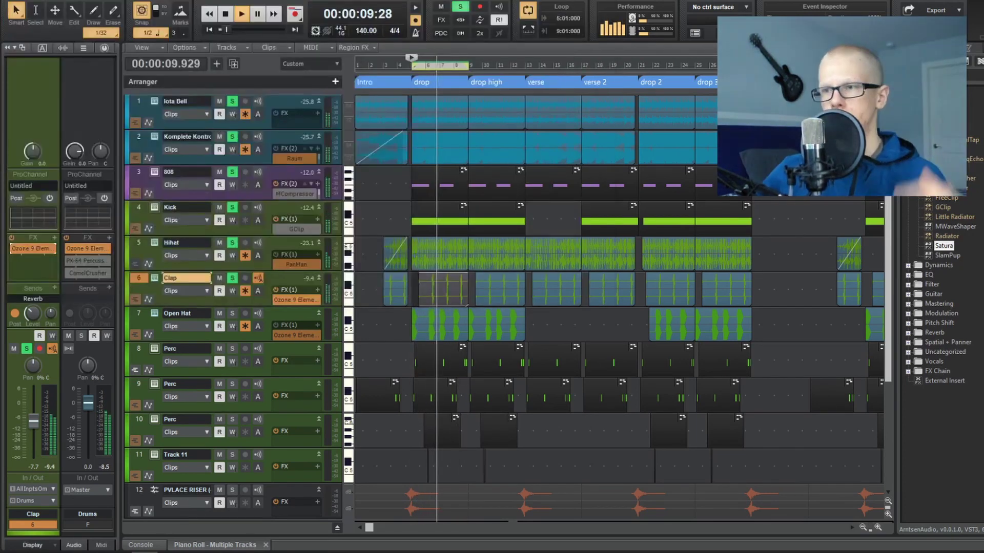
Solo the Open Hat and the Perc on track 8, setting the Open Hat volume to about -16.8 dB
{"action": "left_click", "coordinate": [233, 314]}
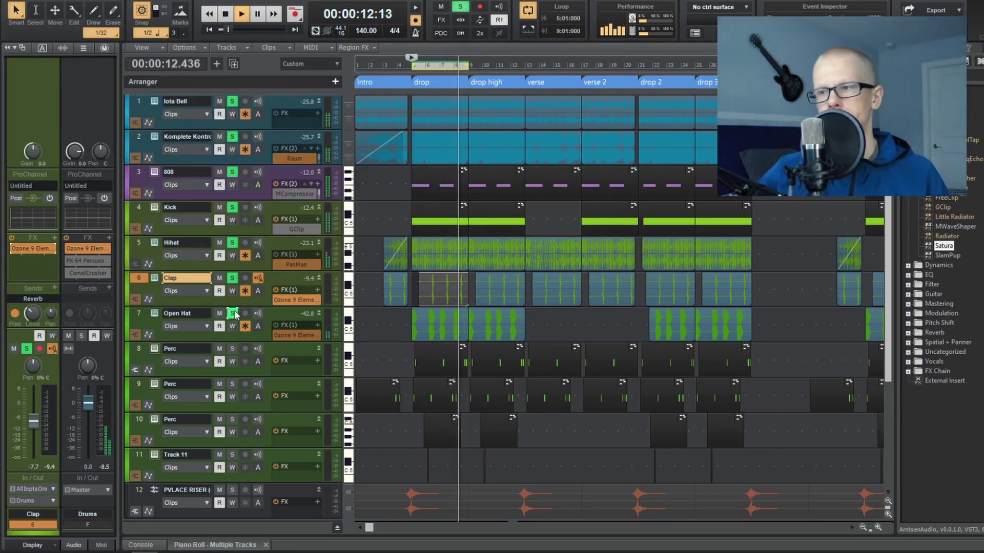
{"action": "left_click", "coordinate": [283, 315]}
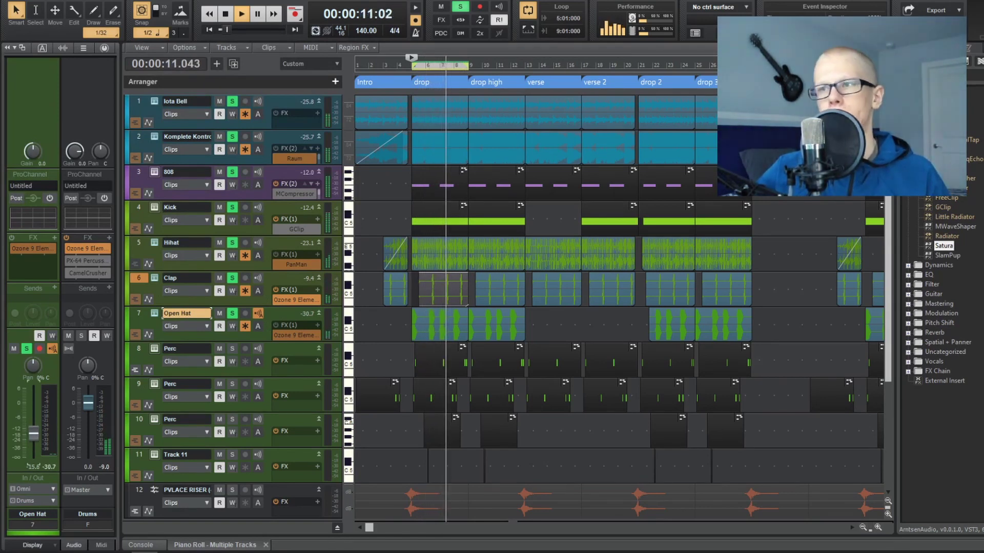
{"action": "left_click", "coordinate": [146, 316]}
{"action": "left_click", "coordinate": [232, 348]}
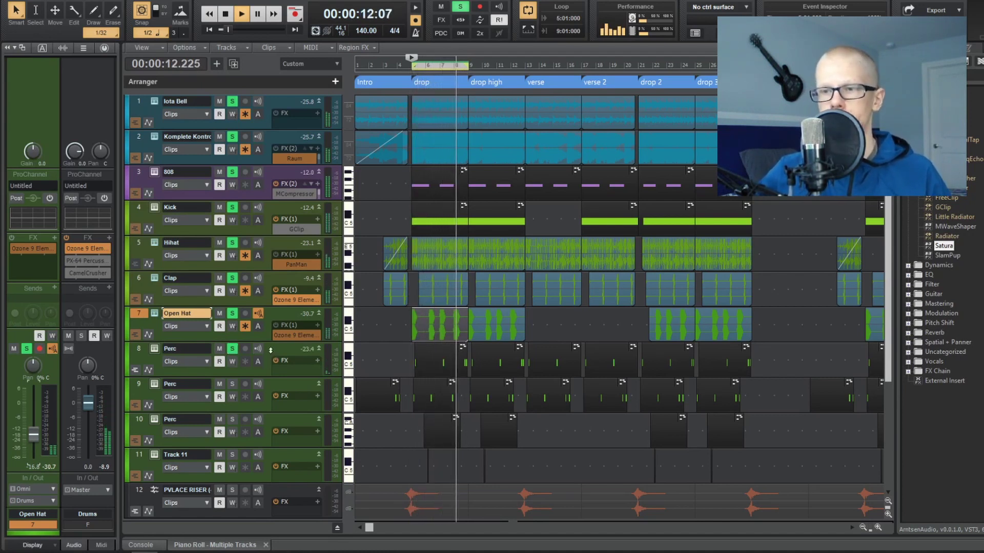
{"action": "left_click", "coordinate": [147, 352]}
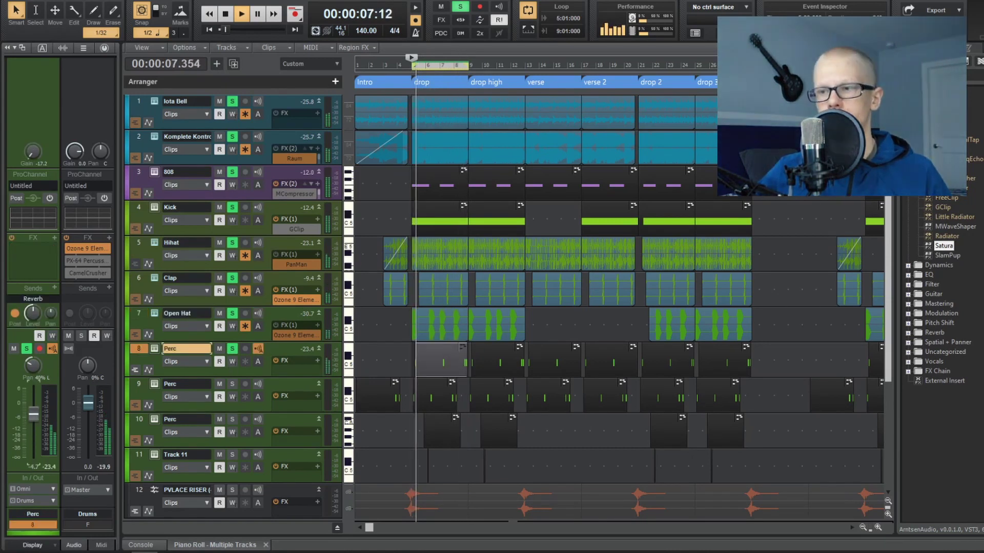
Lower the Clap to about -9.3 dB and solo the Percs on tracks 9 and 10, setting track 9 to about -7.2 dB
{"action": "left_click", "coordinate": [130, 293]}
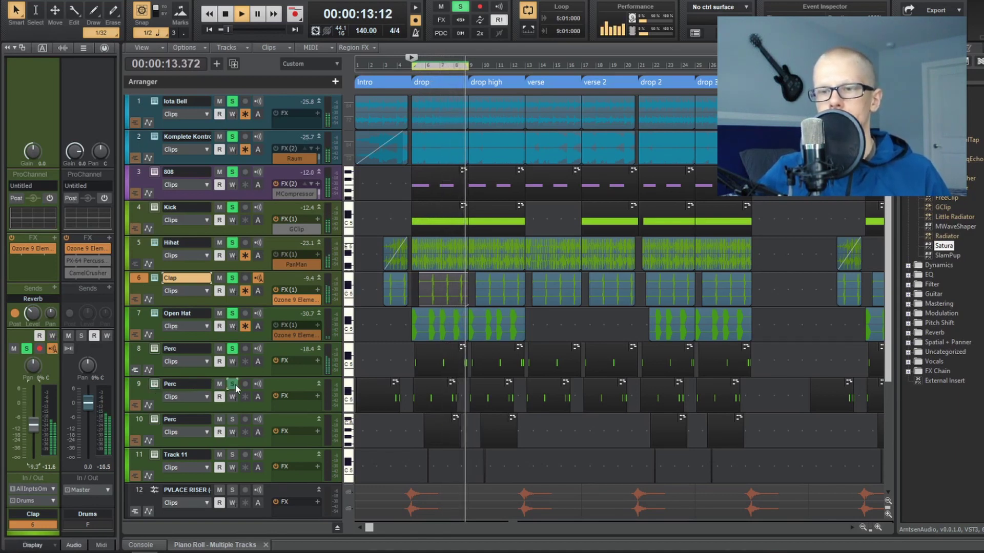
{"action": "left_click", "coordinate": [134, 388]}
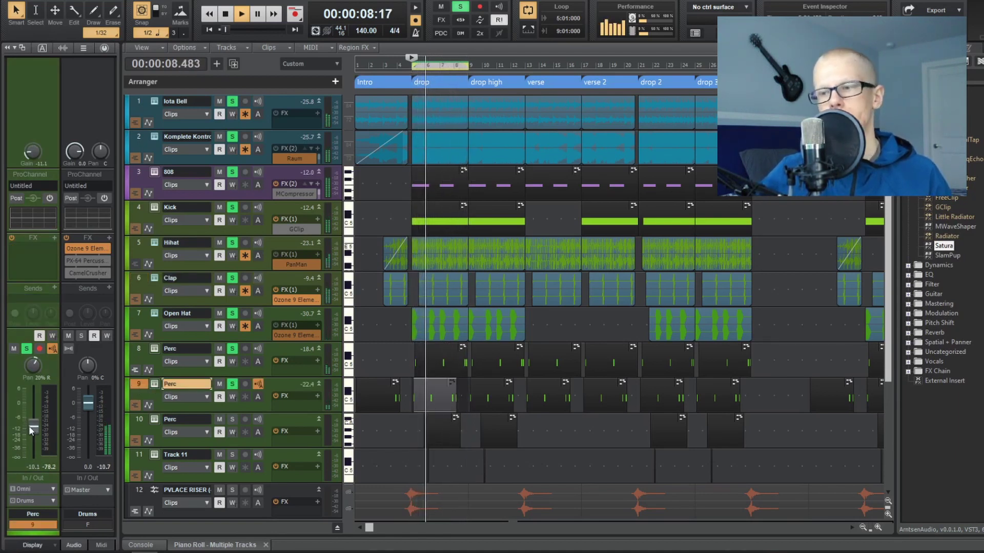
{"action": "left_click_drag", "start_coordinate": [36, 423], "coordinate": [33, 421]}
{"action": "left_click", "coordinate": [232, 420]}
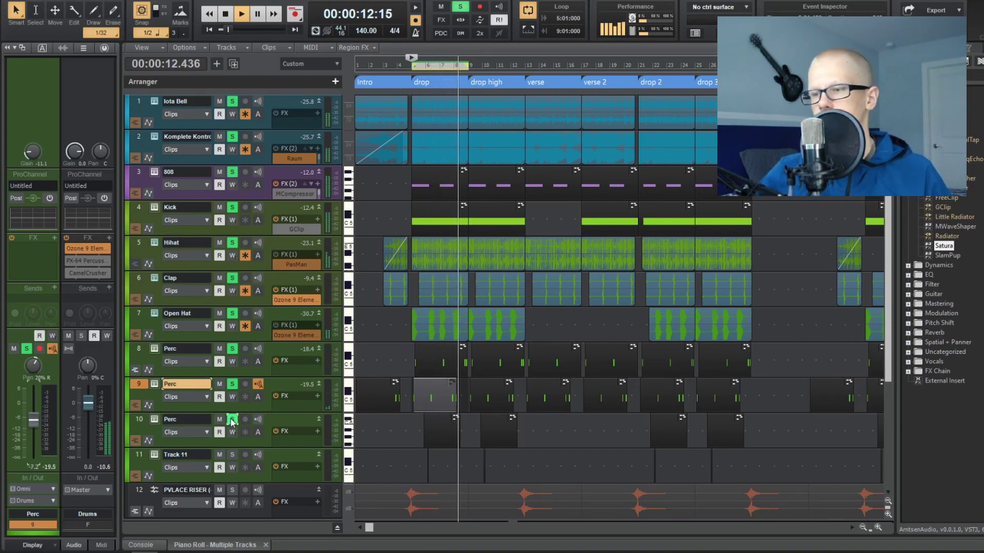
{"action": "left_click", "coordinate": [139, 419]}
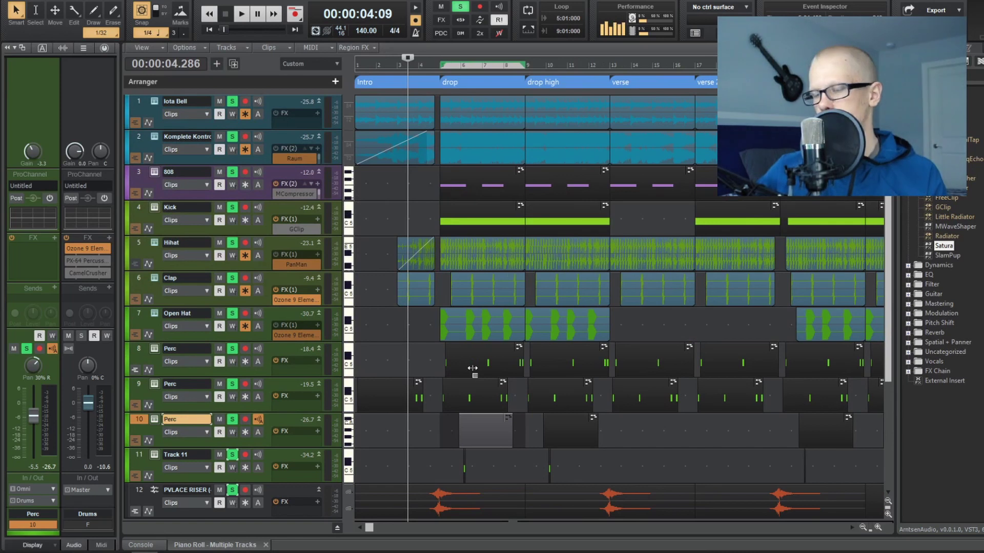
Play the transition into the drop and raise the PVLACE RISER track's volume to about -6.6 dB
{"action": "key", "text": "space"}
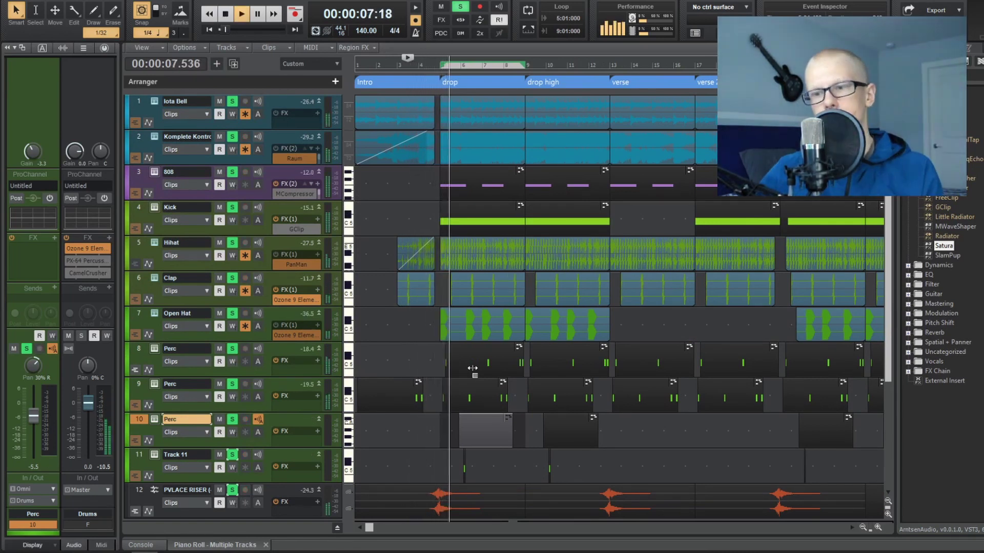
{"action": "left_click", "coordinate": [139, 490]}
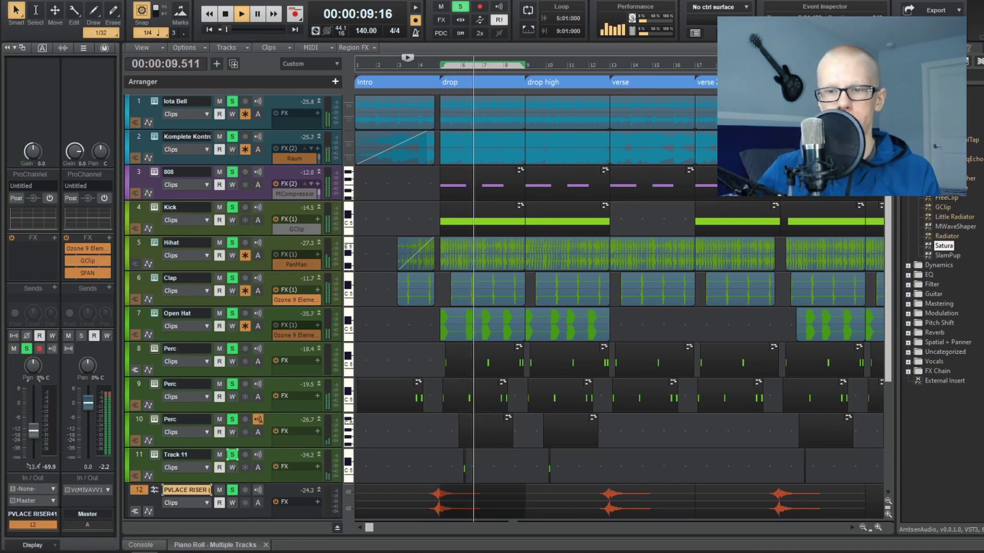
{"action": "key", "text": "space"}
{"action": "scroll", "coordinate": [475, 386], "scroll_direction": "up", "scroll_amount": 2}
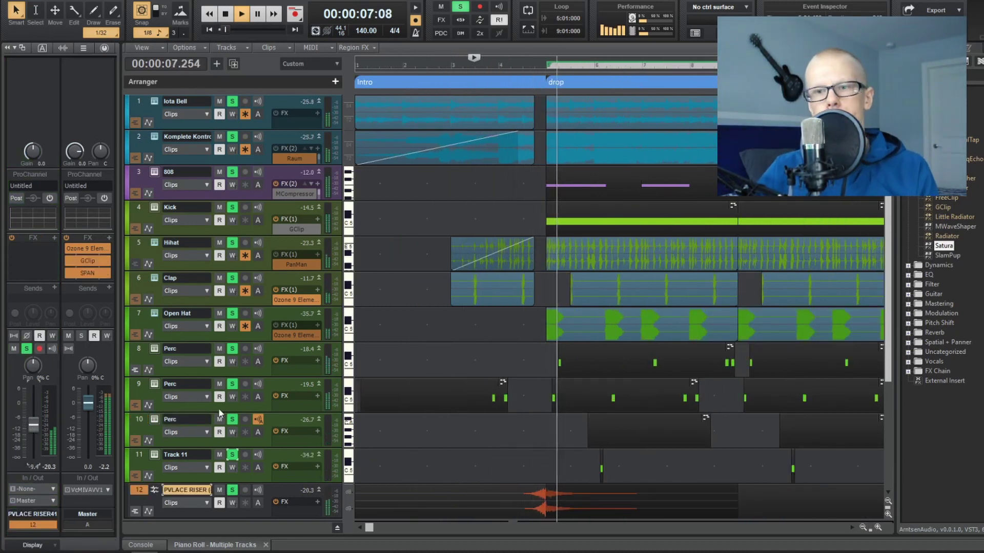
{"action": "left_click_drag", "start_coordinate": [35, 426], "coordinate": [36, 420]}
{"action": "key", "text": "space"}
{"action": "key", "text": "space"}
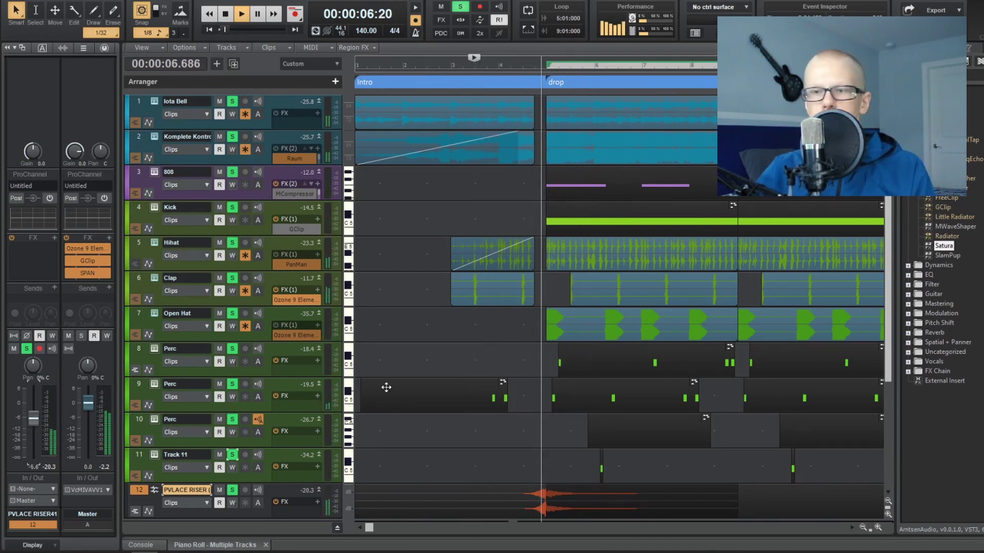
Lower the Clap volume to about -10.5 dB and increase its Reverb send level
{"action": "scroll", "coordinate": [428, 407], "scroll_direction": "down", "scroll_amount": 5}
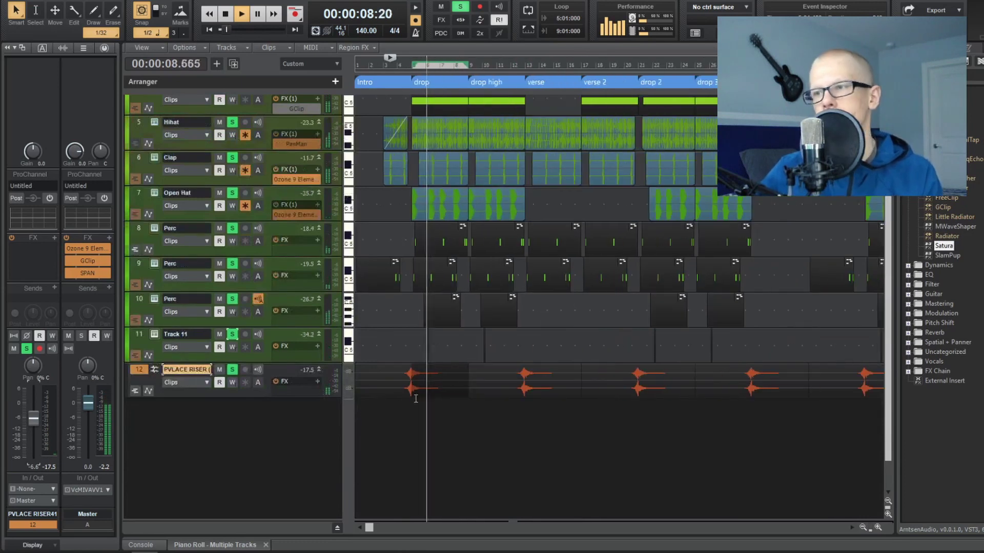
{"action": "scroll", "coordinate": [428, 407], "scroll_direction": "down", "scroll_amount": 3}
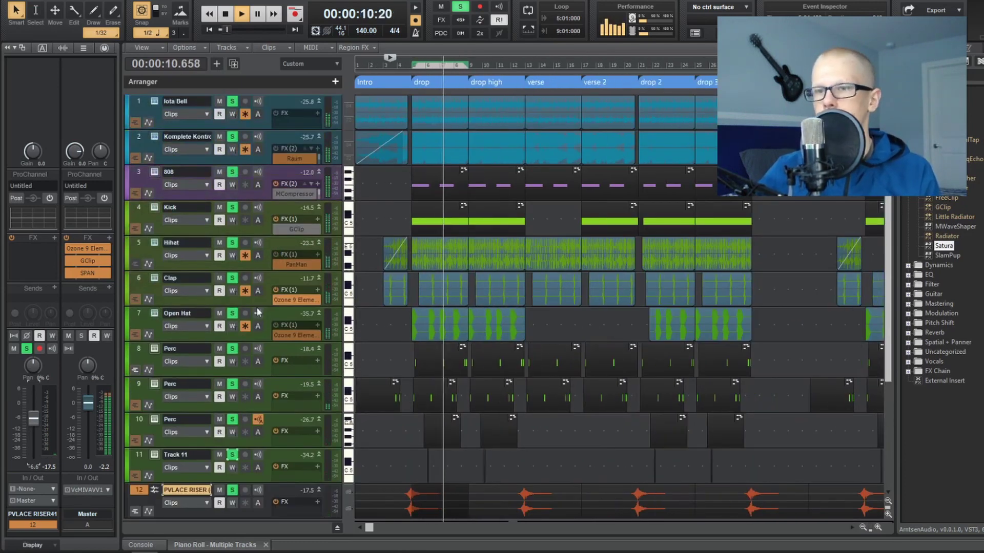
{"action": "left_click", "coordinate": [126, 290]}
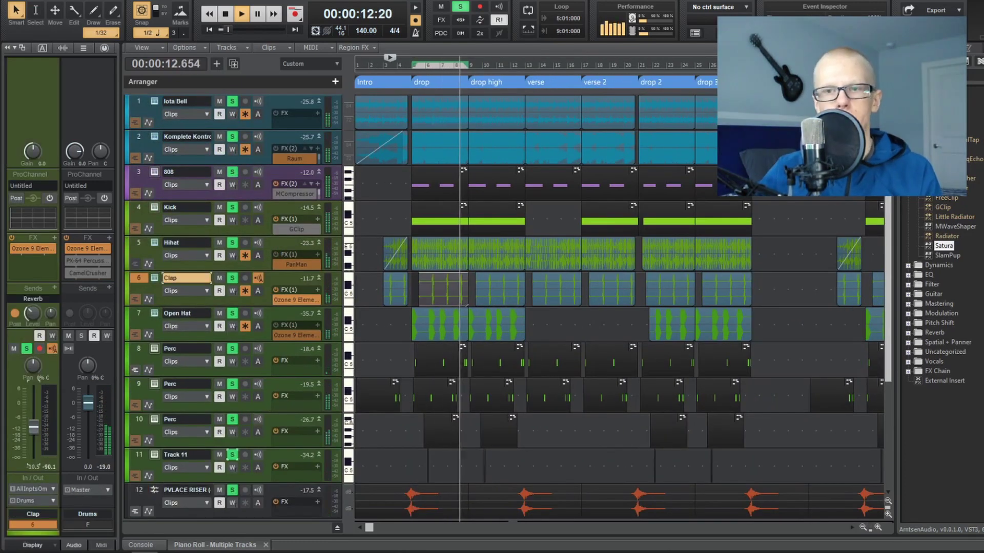
{"action": "left_click_drag", "start_coordinate": [33, 313], "coordinate": [33, 304]}
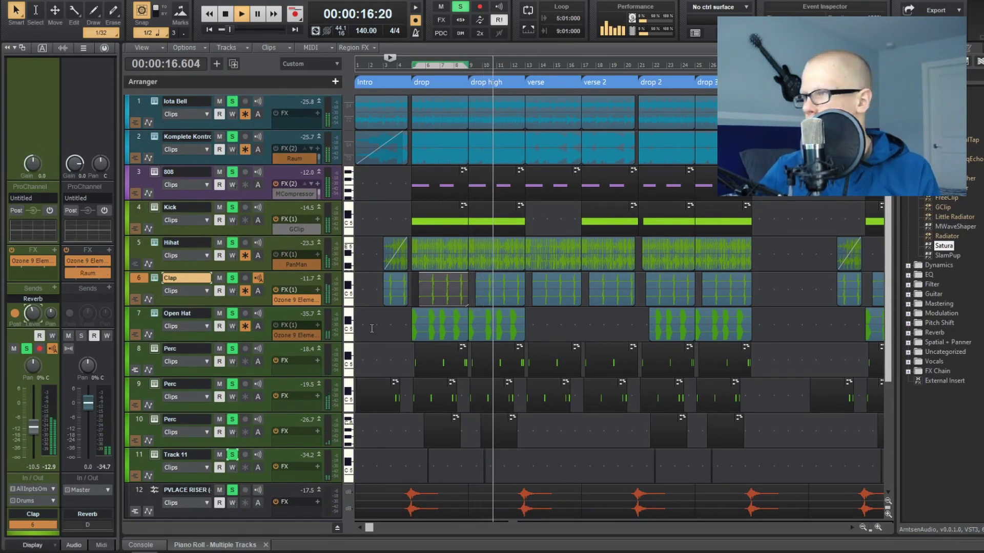
Delete the Hihat, Clap and Perc clips on tracks 5, 6, 8 and 9 from the Intro 6 section
{"action": "scroll", "coordinate": [449, 327], "scroll_direction": "down", "scroll_amount": 3}
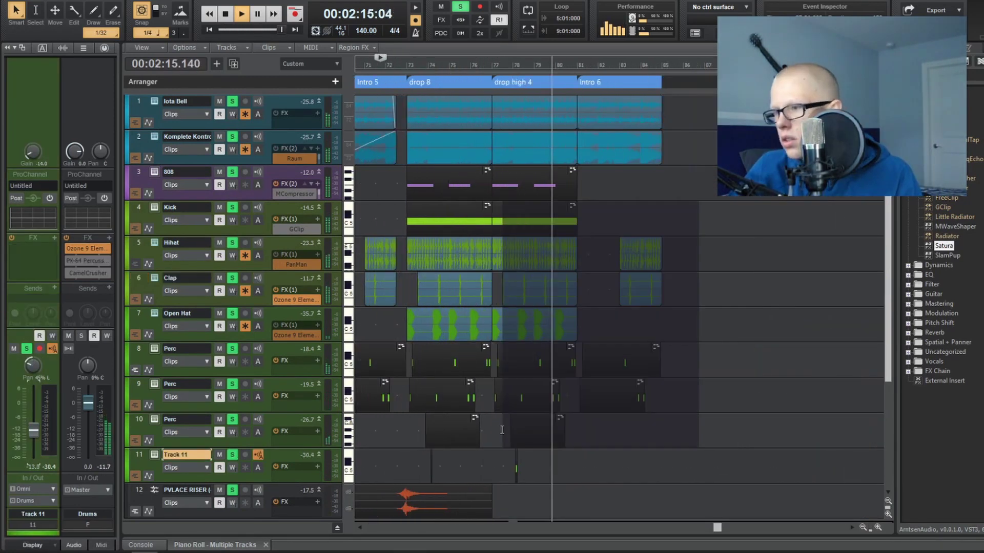
{"action": "key", "text": "Delete"}
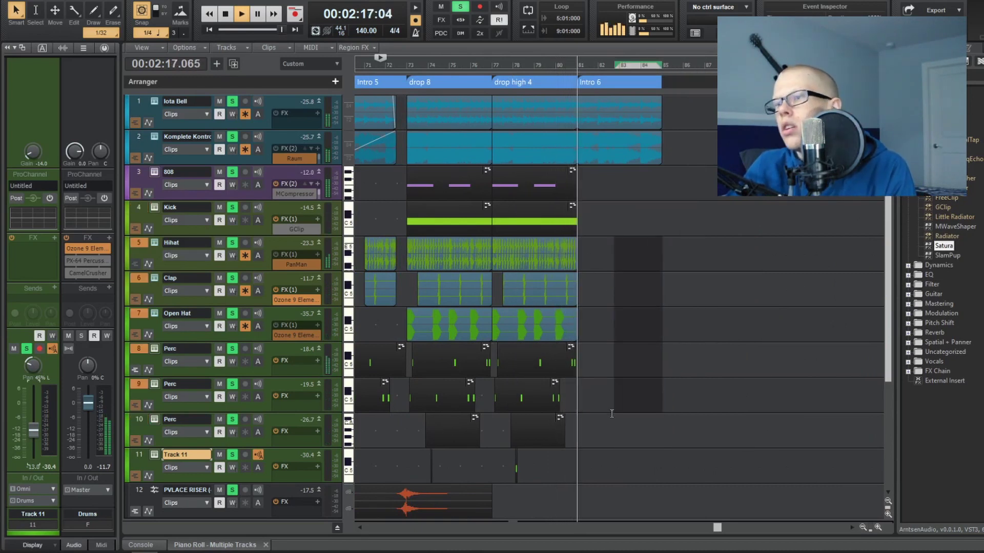
Copy the PVLACE RISER clip from drop 8 so its peak falls at the start of Intro 6
{"action": "left_click", "coordinate": [450, 492]}
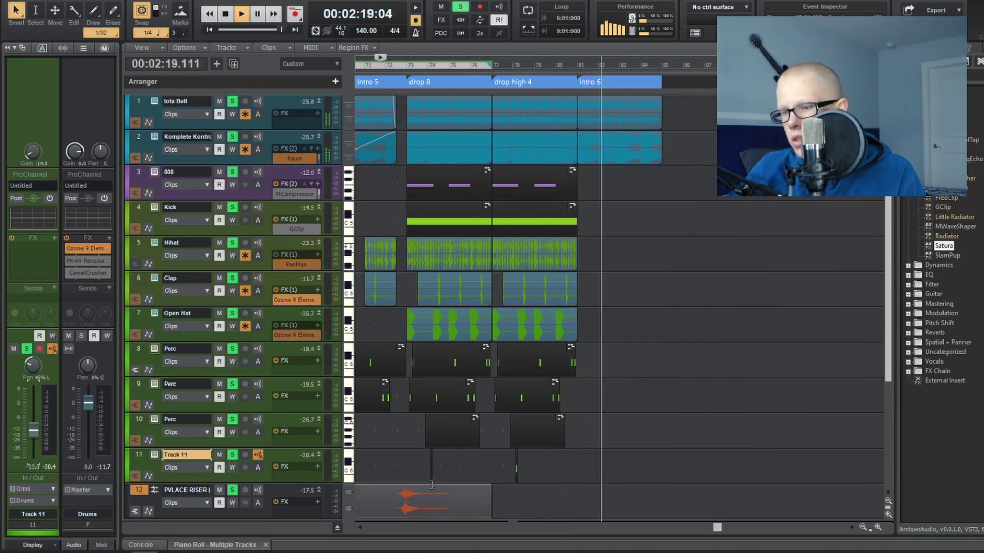
{"action": "left_click_drag", "start_coordinate": [450, 494], "coordinate": [596, 495]}
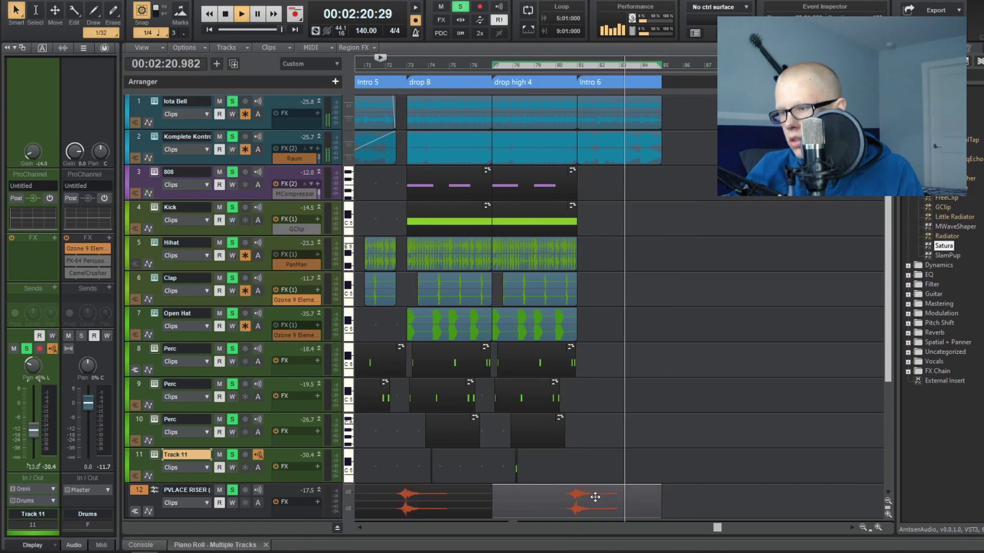
{"action": "scroll", "coordinate": [596, 494], "scroll_direction": "down", "scroll_amount": 2}
{"action": "scroll", "coordinate": [596, 494], "scroll_direction": "up", "scroll_amount": 3}
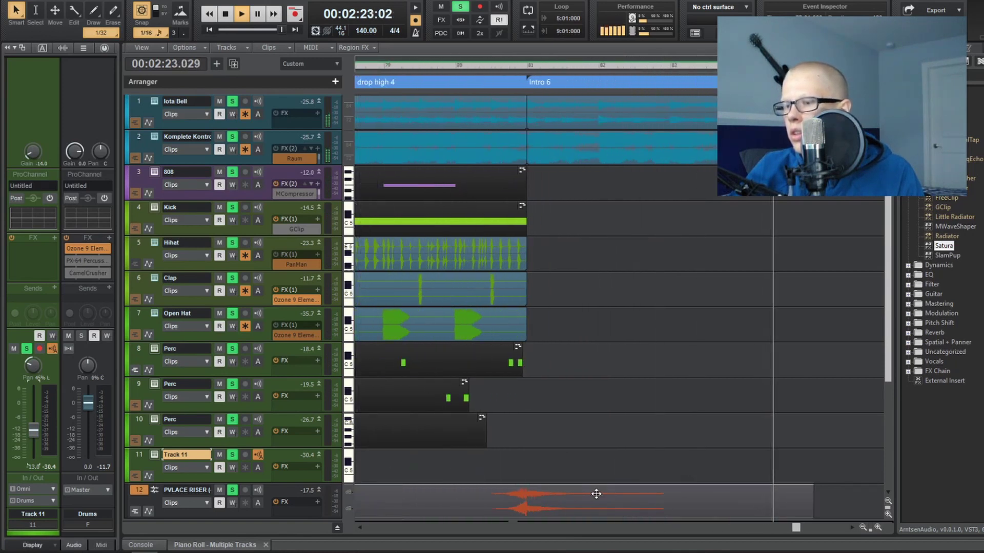
{"action": "scroll", "coordinate": [596, 494], "scroll_direction": "down", "scroll_amount": 2}
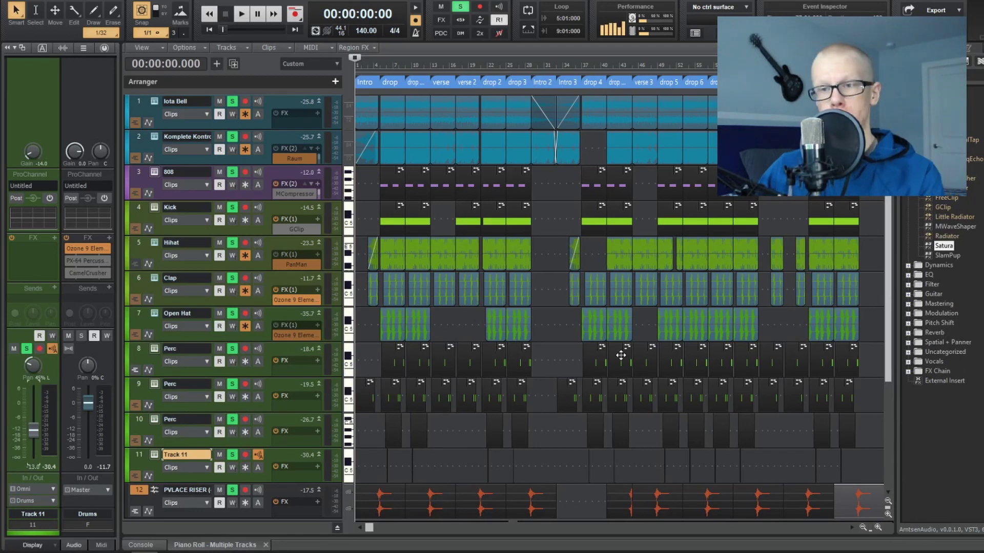
Examine the Maximizer and Equalizer modules of the Drums bus's Ozone 9 Elements effect
{"action": "left_click", "coordinate": [139, 239]}
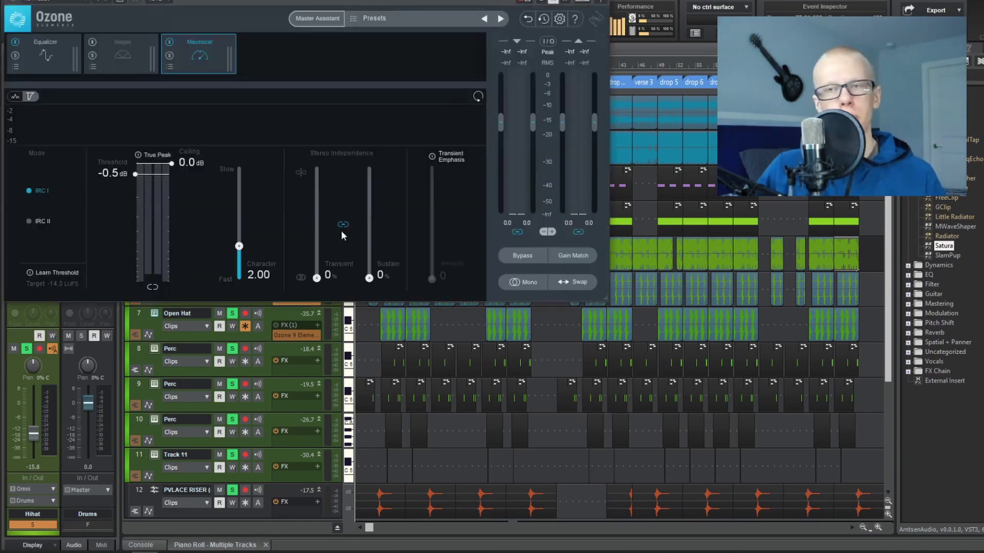
{"action": "left_click", "coordinate": [45, 51]}
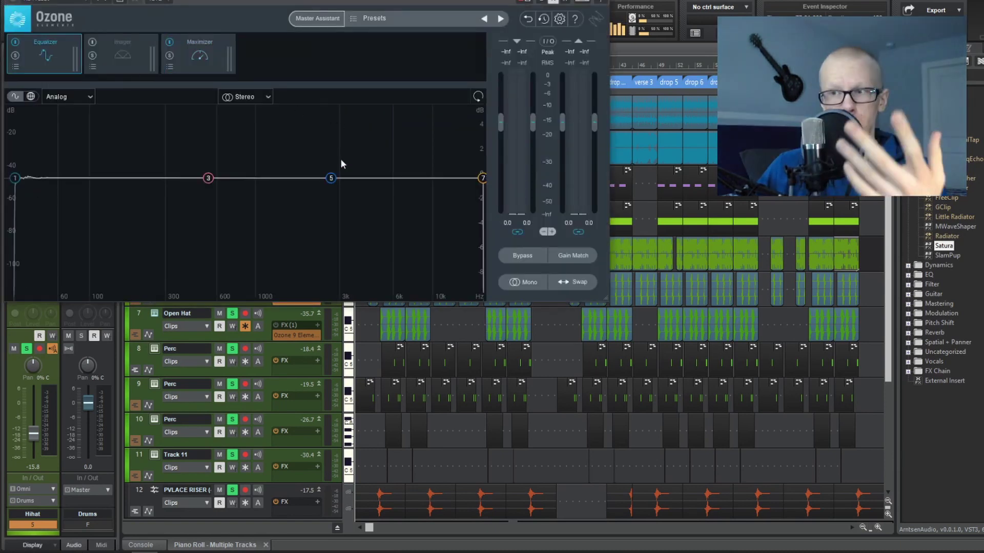
{"action": "left_click_drag", "start_coordinate": [335, 176], "coordinate": [420, 165]}
{"action": "left_click", "coordinate": [601, 0]}
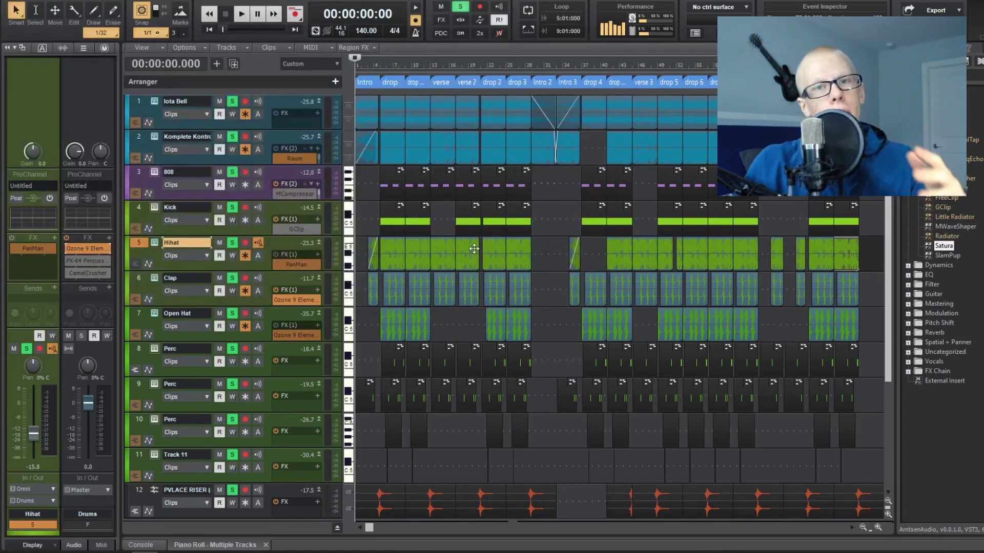